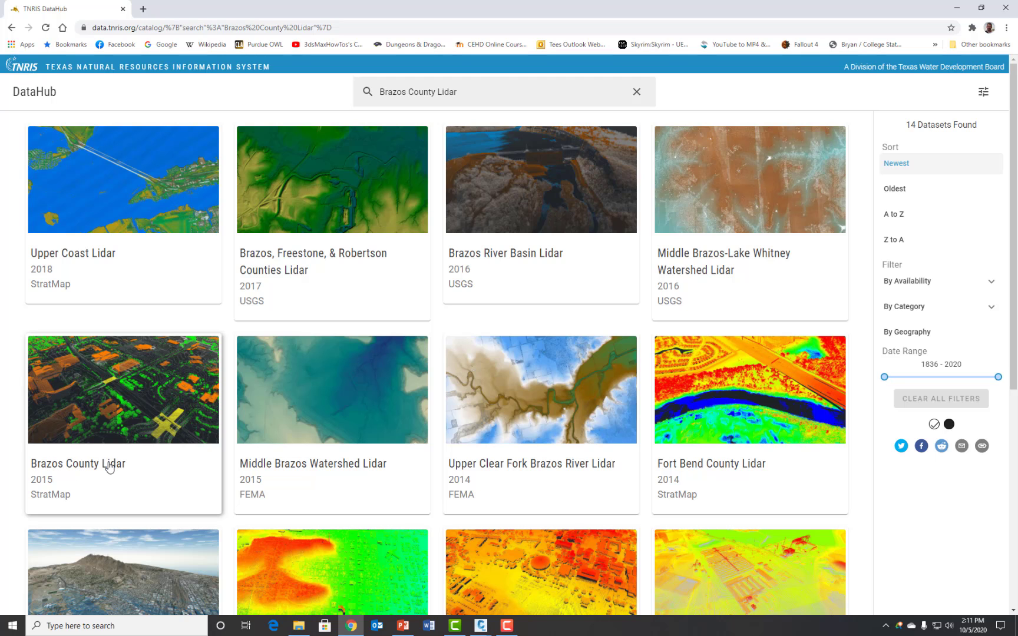
Open the 2015 Brazos County Lidar dataset and switch its download map to satellite imagery around Bryan.
left_click(116, 402)
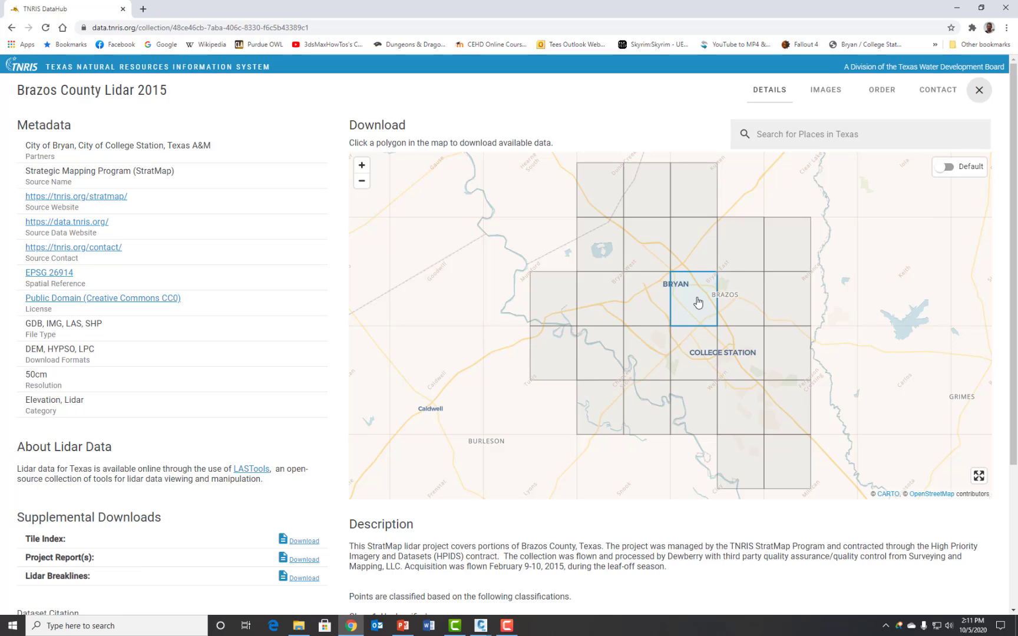
scroll(698, 303, "up", 2)
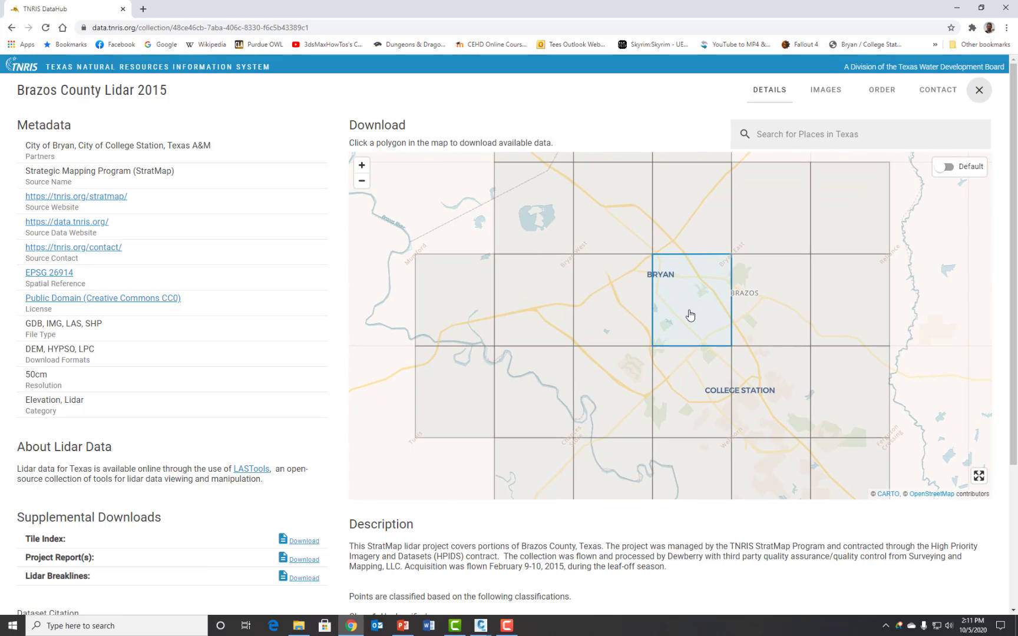
scroll(690, 315, "up", 3)
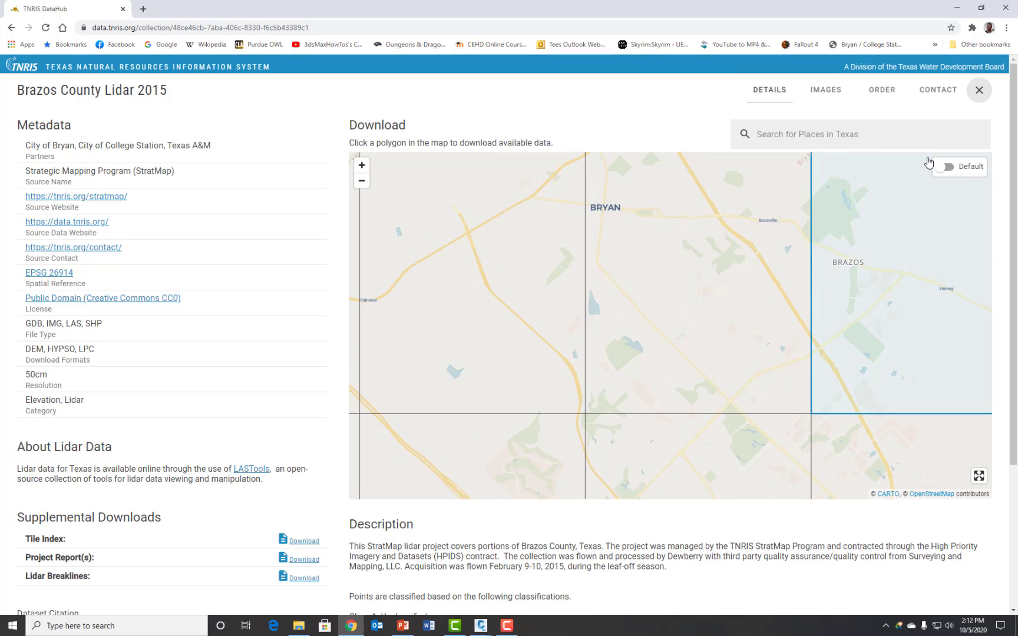
left_click(949, 167)
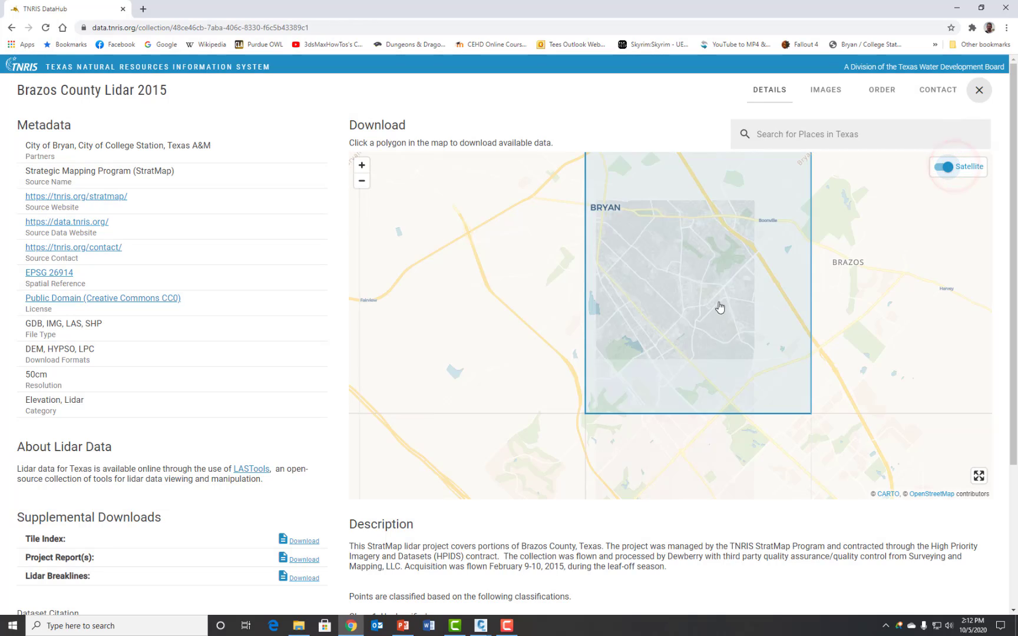
Examine the satellite imagery north-east of Bryan to find the map tile that covers the project site.
left_click_drag(698, 266, 655, 401)
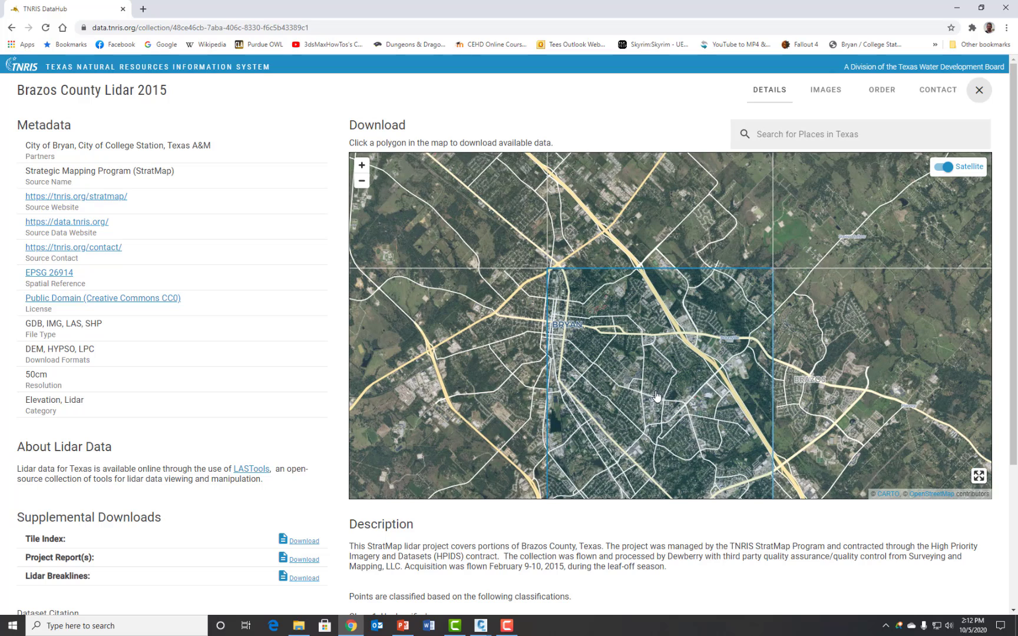
left_click_drag(656, 396, 649, 469)
left_click_drag(611, 229, 692, 368)
scroll(643, 313, "up", 5)
left_click(620, 235)
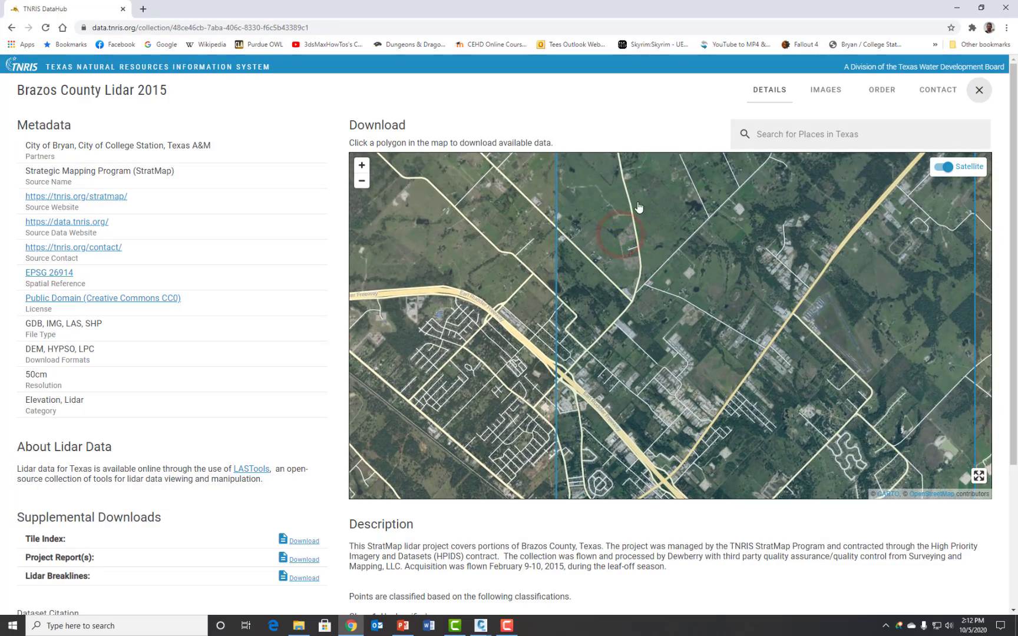
mouse_move(611, 218)
left_mouse_down()
mouse_move(550, 321)
mouse_move(611, 388)
mouse_move(580, 353)
left_mouse_up()
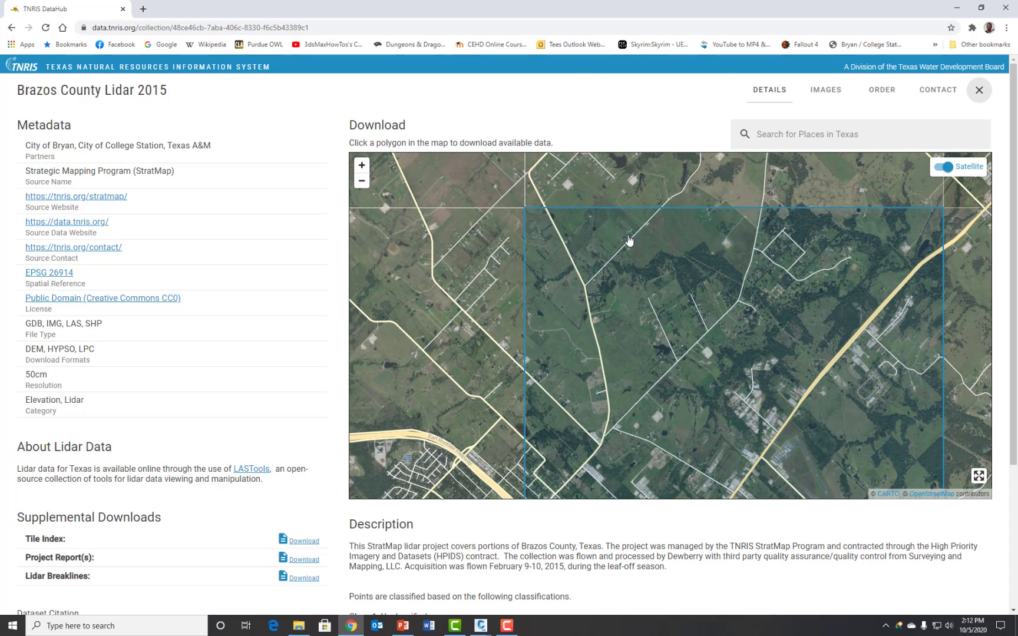
scroll(630, 257, "up", 1)
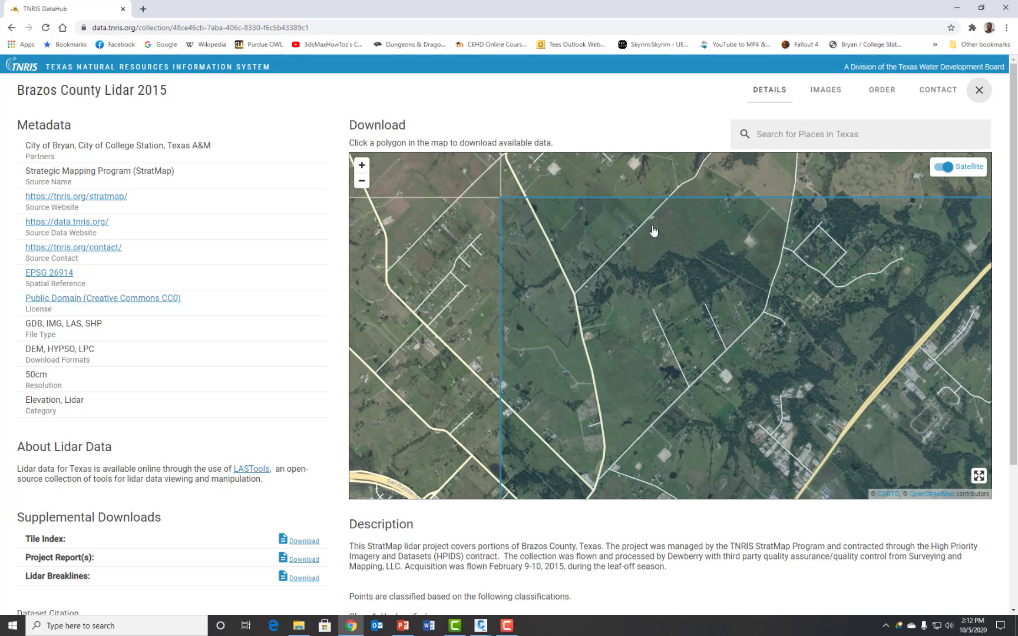
left_click_drag(668, 364, 662, 339)
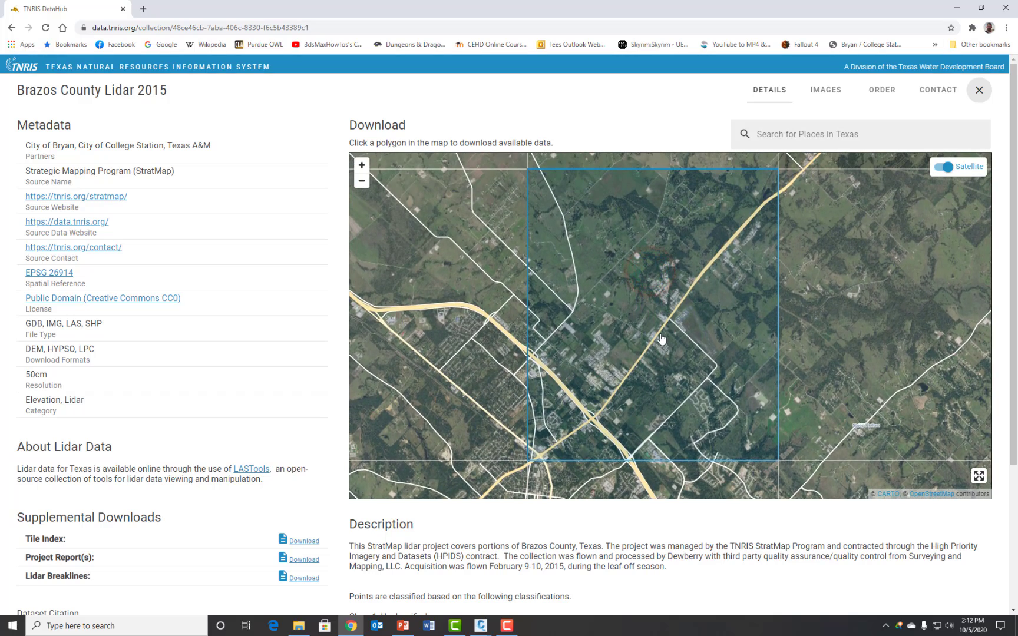
scroll(604, 310, "up", 1)
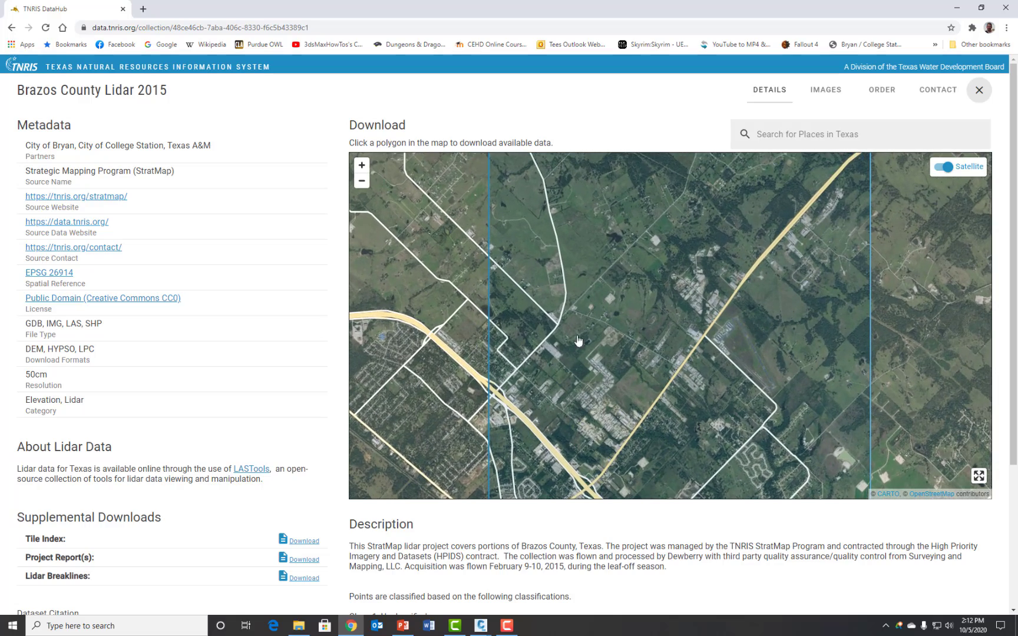
left_click_drag(614, 275, 604, 326)
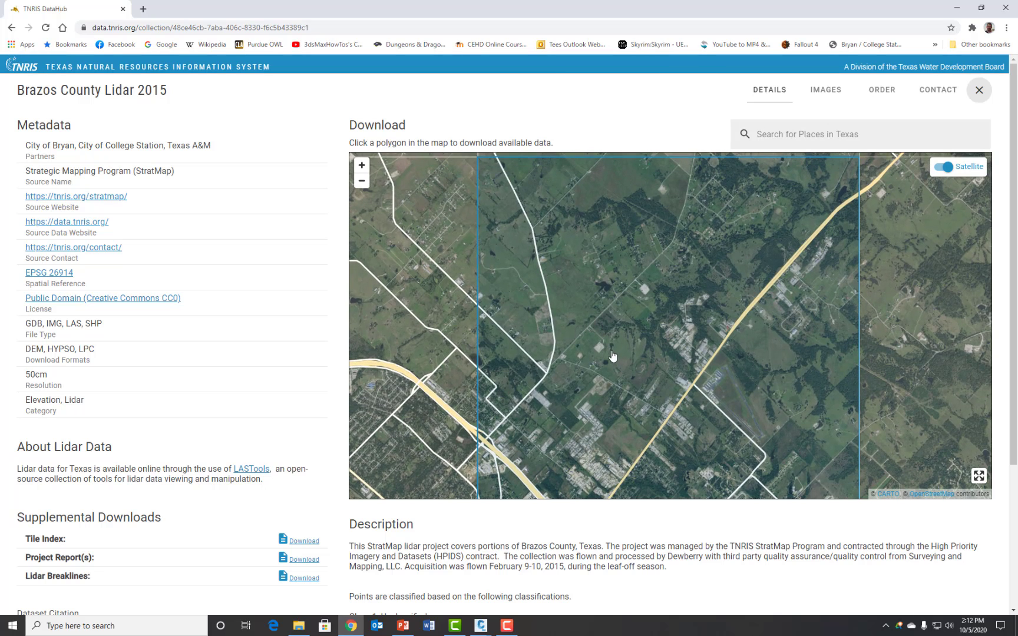
double_click(585, 203)
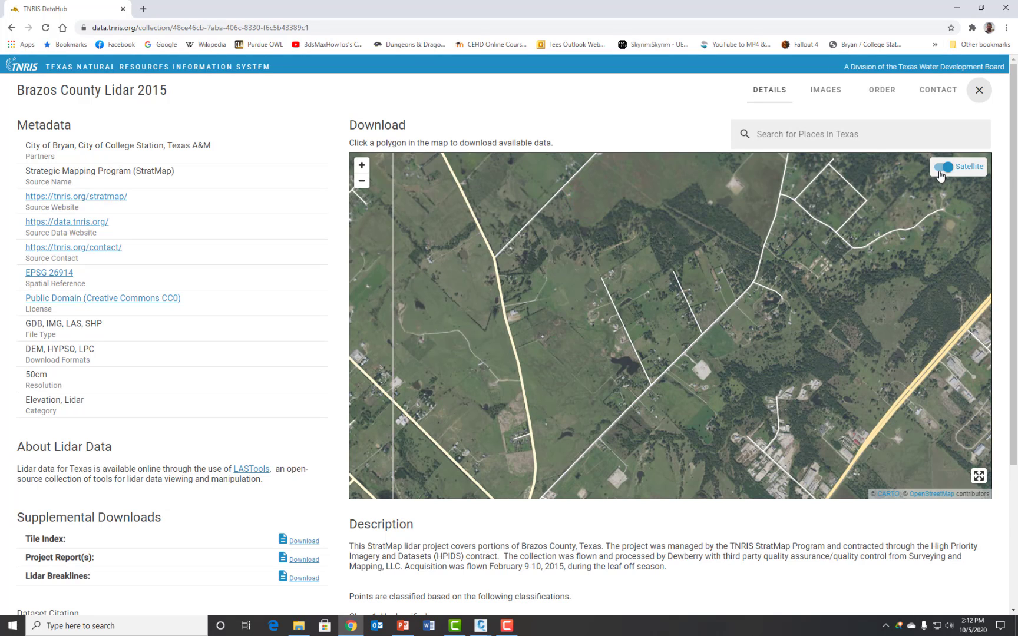
Return the map to the default style and show the download options for the Bryan East|NW tile.
left_click(942, 166)
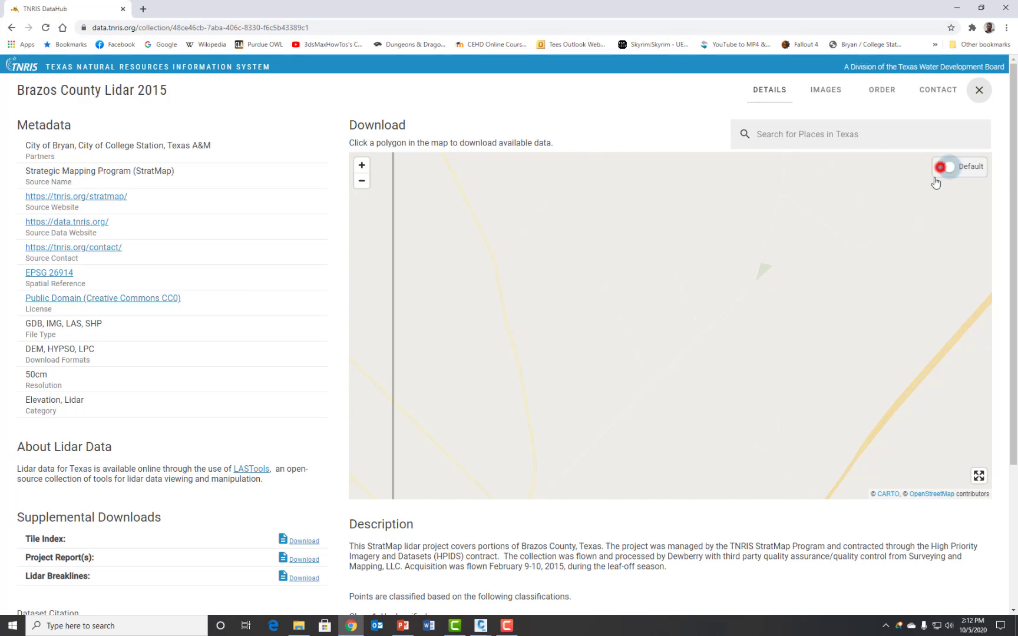
scroll(671, 361, "up", 2)
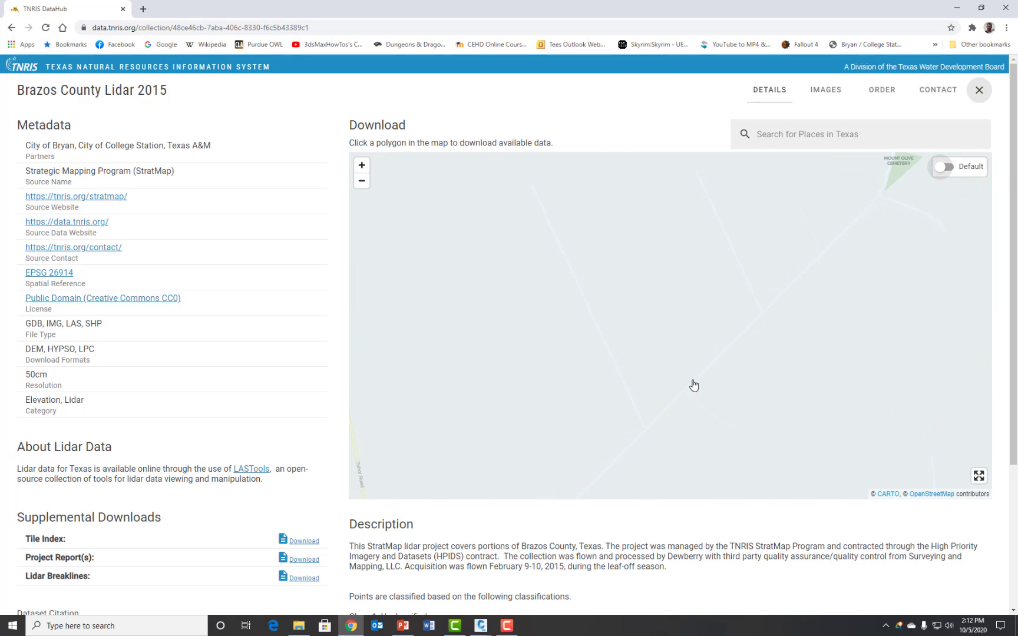
scroll(699, 386, "up", 3)
scroll(699, 385, "down", 3)
scroll(698, 385, "up", 2)
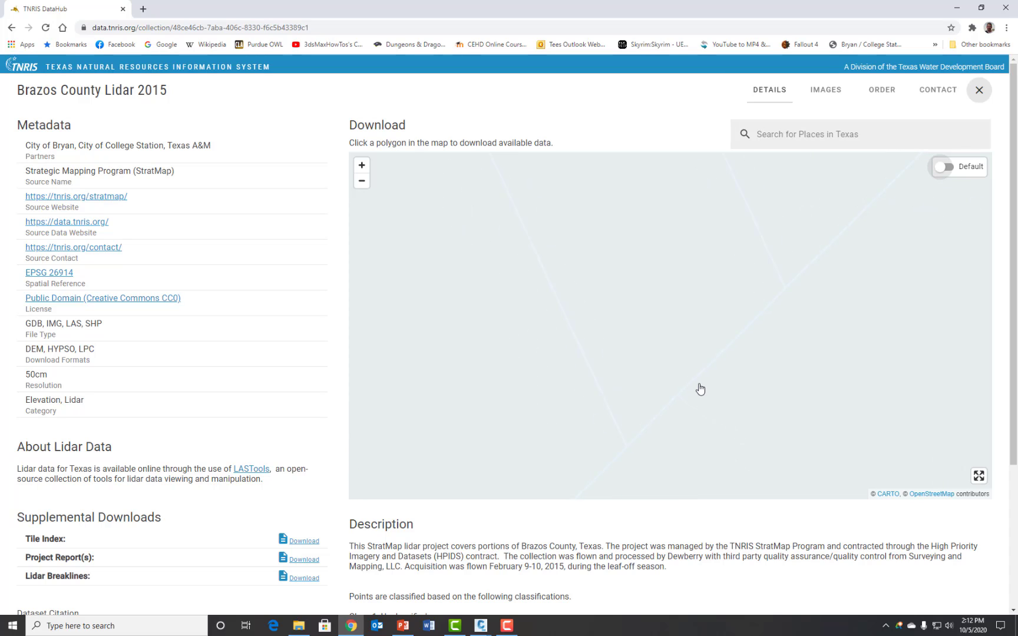
double_click(595, 281)
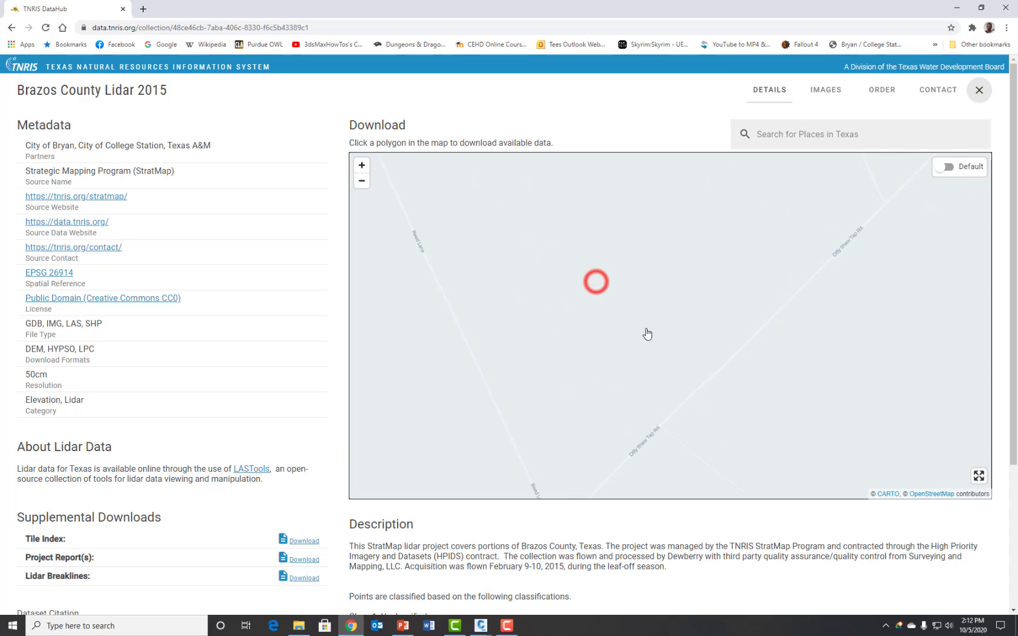
double_click(623, 277)
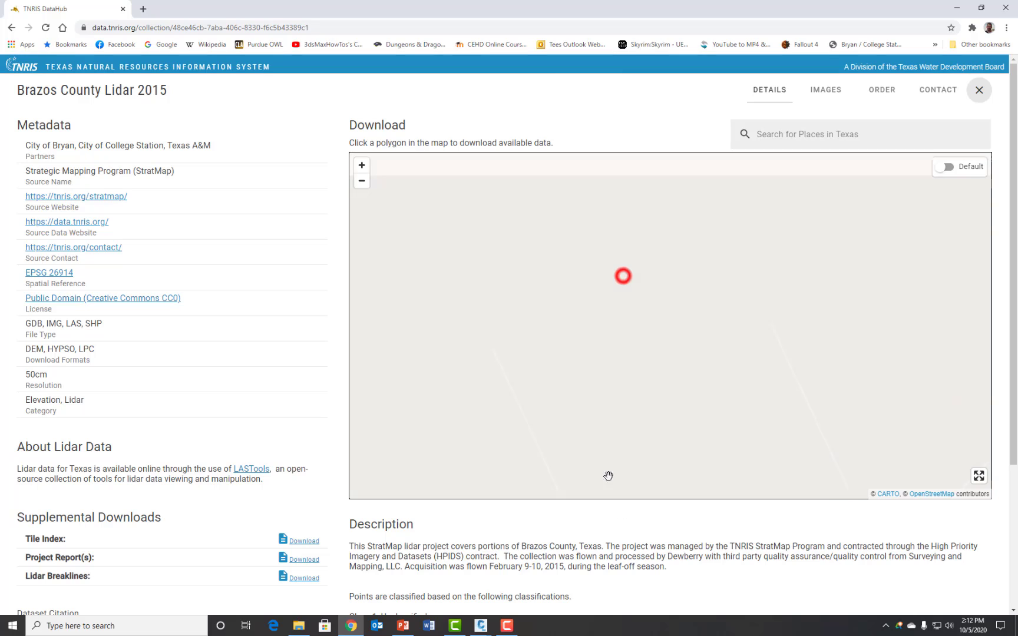
scroll(677, 330, "down", 2)
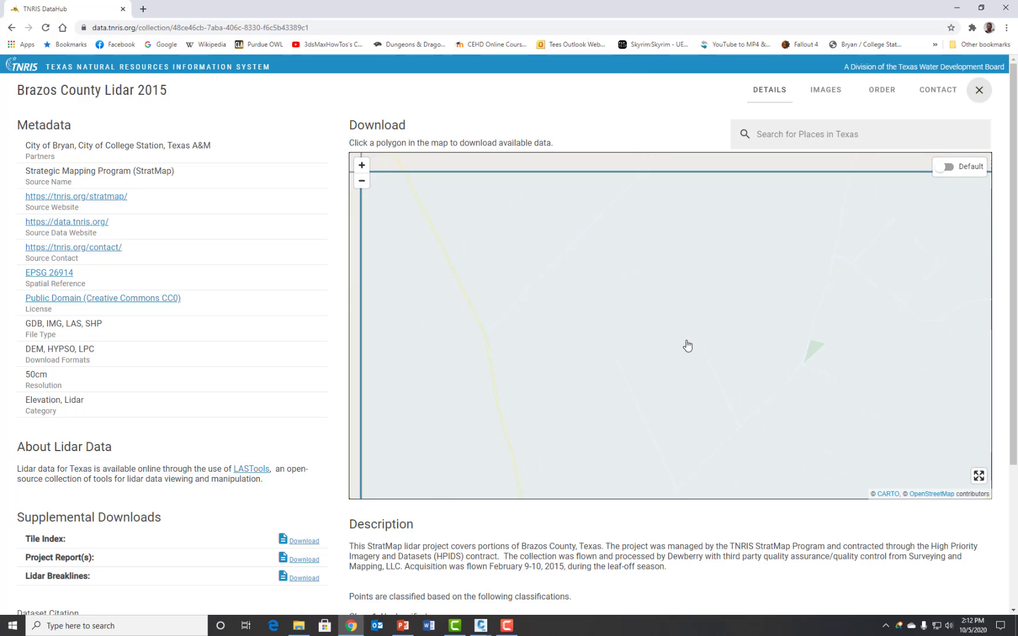
double_click(675, 399)
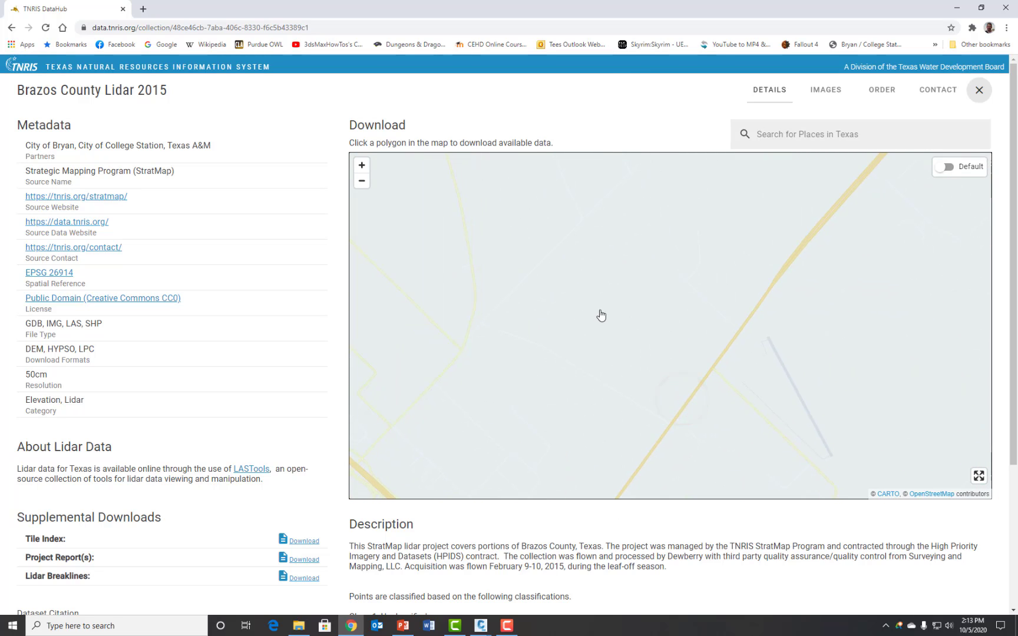
left_click(620, 321)
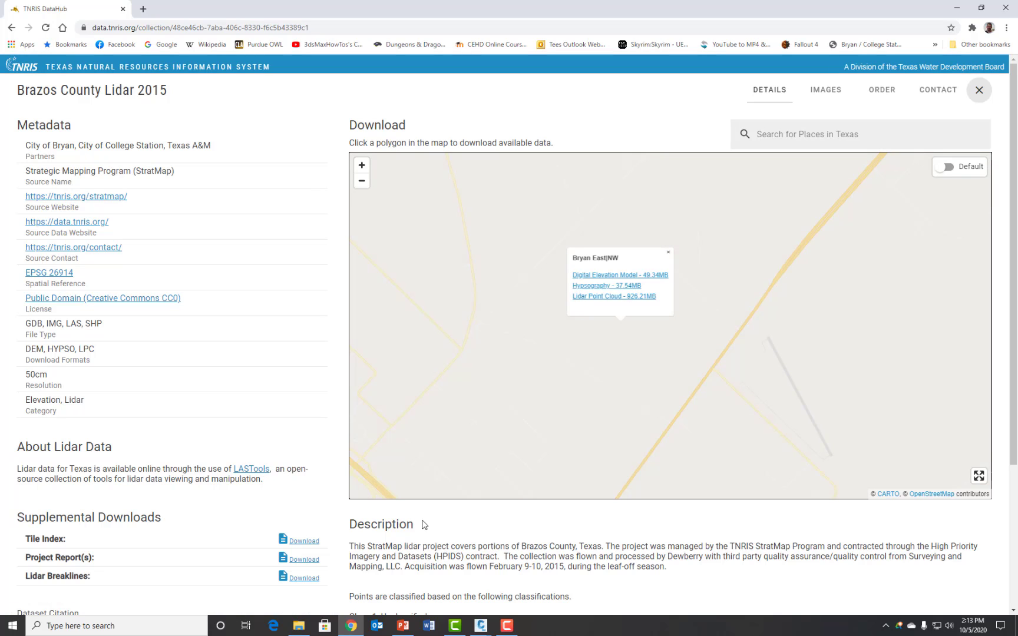
Examine where the Bryan East|NW tile lies in the coverage grid and check the Tile Index entry in the supplemental downloads.
scroll(423, 524, "down", 1)
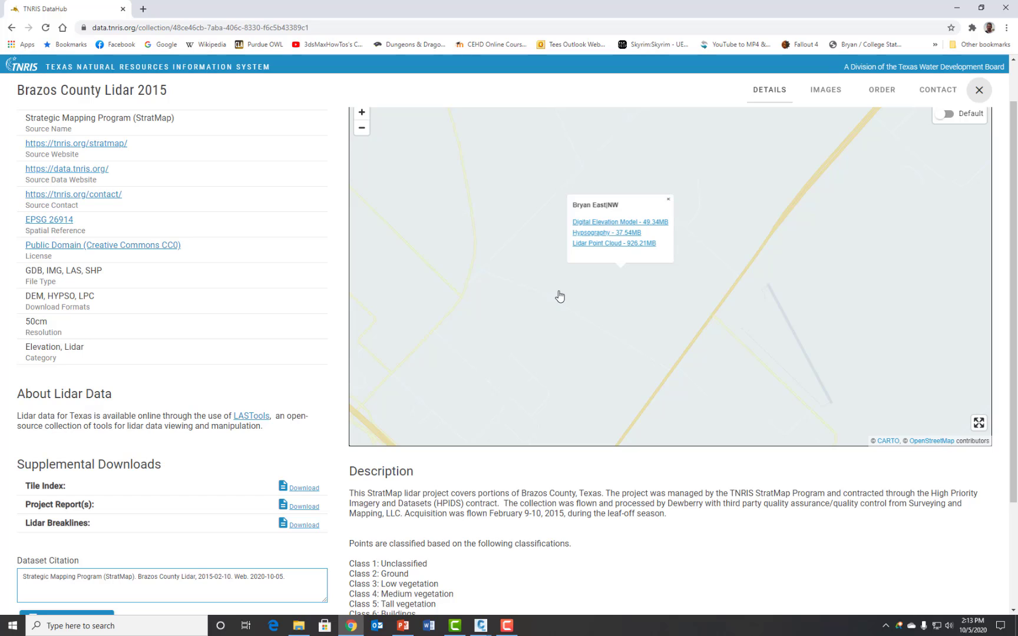
scroll(583, 288, "down", 1)
scroll(592, 283, "down", 1)
left_click_drag(471, 252, 514, 302)
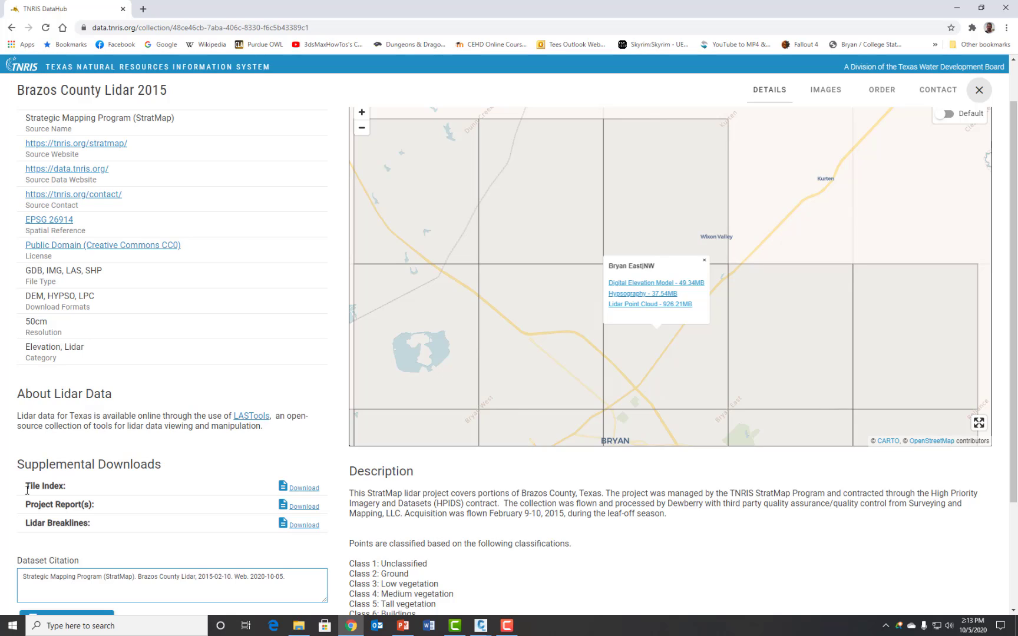
left_click_drag(29, 486, 305, 489)
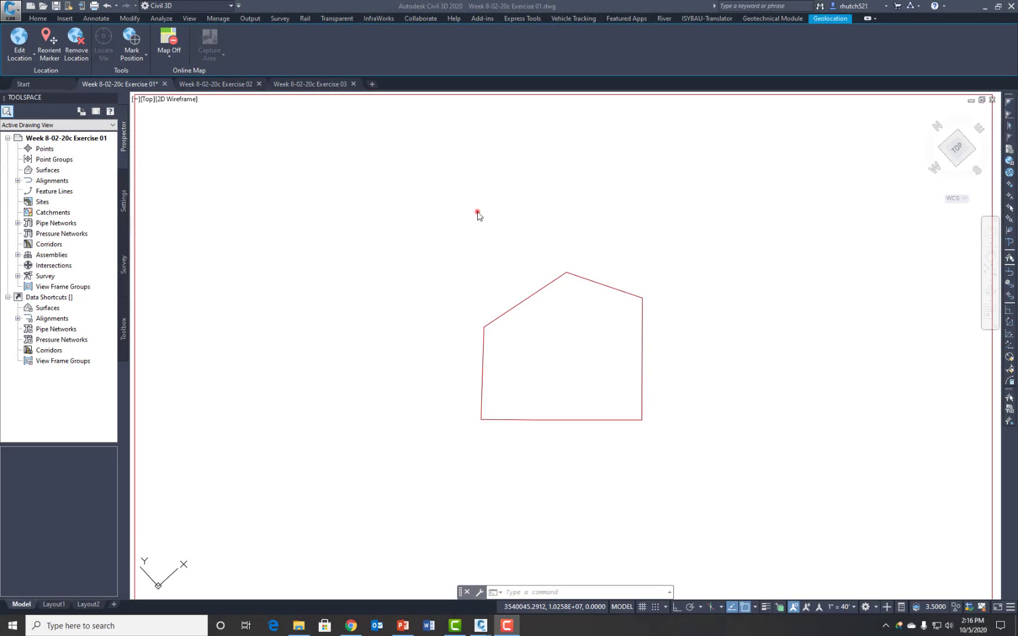
Switch to Civil 3D and offset the site boundary outward by 250 in the Week 8-02-20c Exercise 01 drawing.
left_click(477, 211)
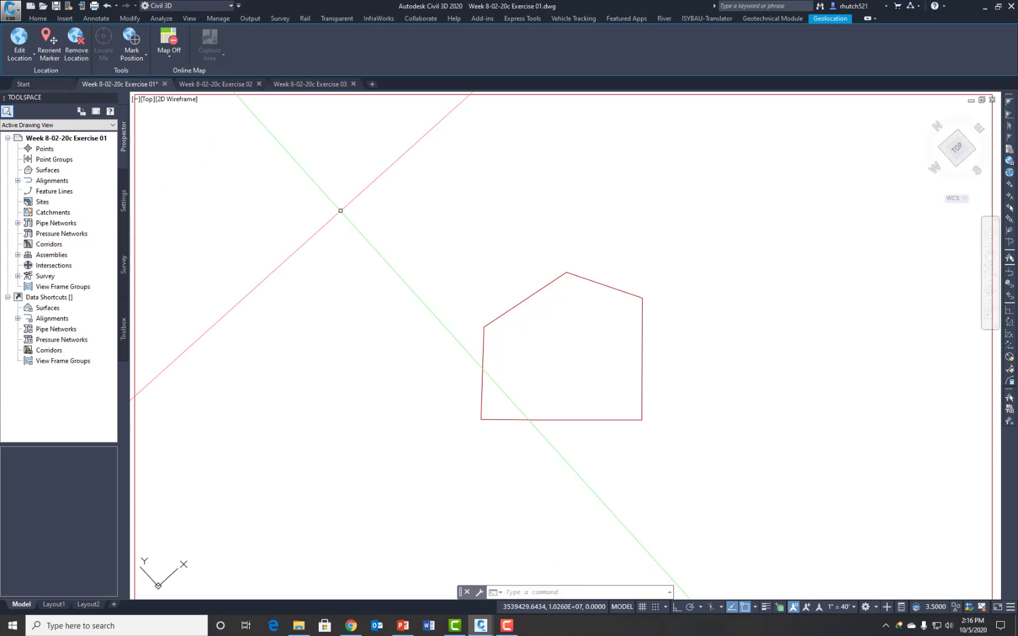
mouse_move(500, 268)
middle_mouse_down()
mouse_move(464, 291)
mouse_move(472, 267)
middle_mouse_up()
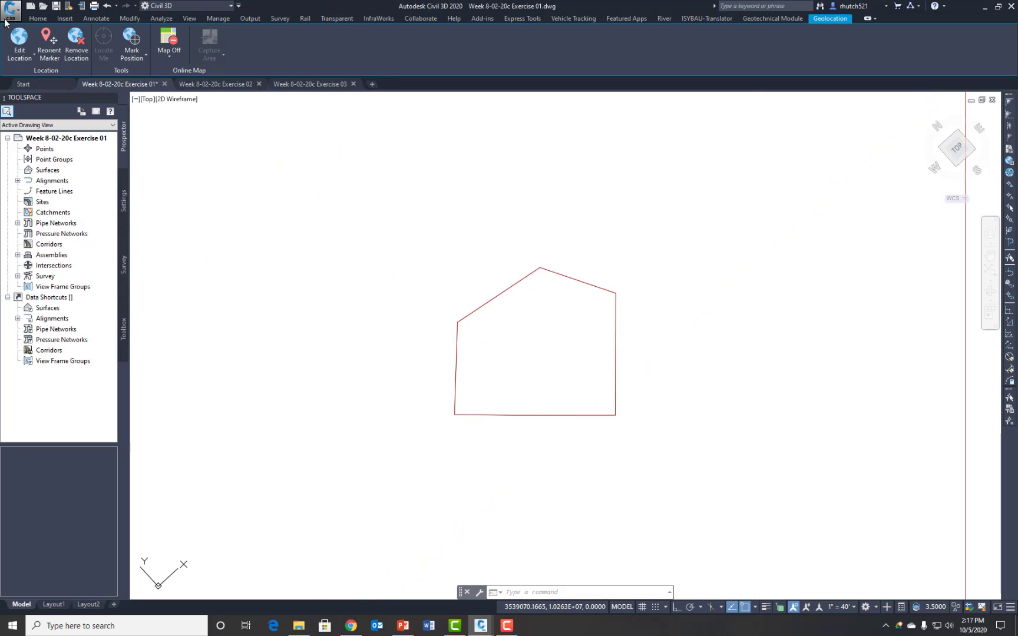
left_click(37, 18)
left_click(556, 59)
type("250")
key("Return")
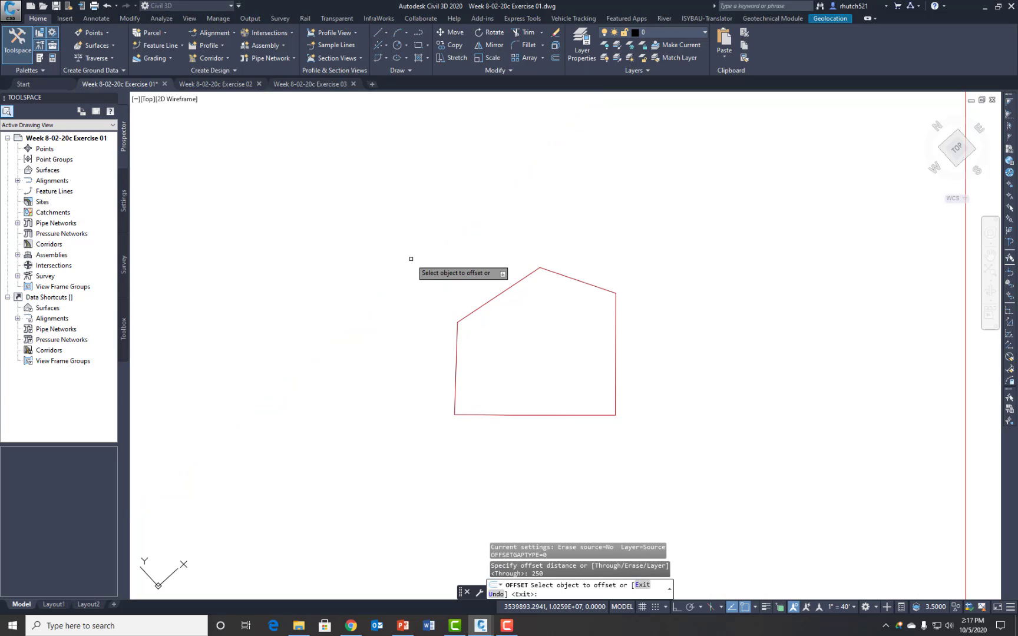
left_click(520, 412)
left_click(448, 498)
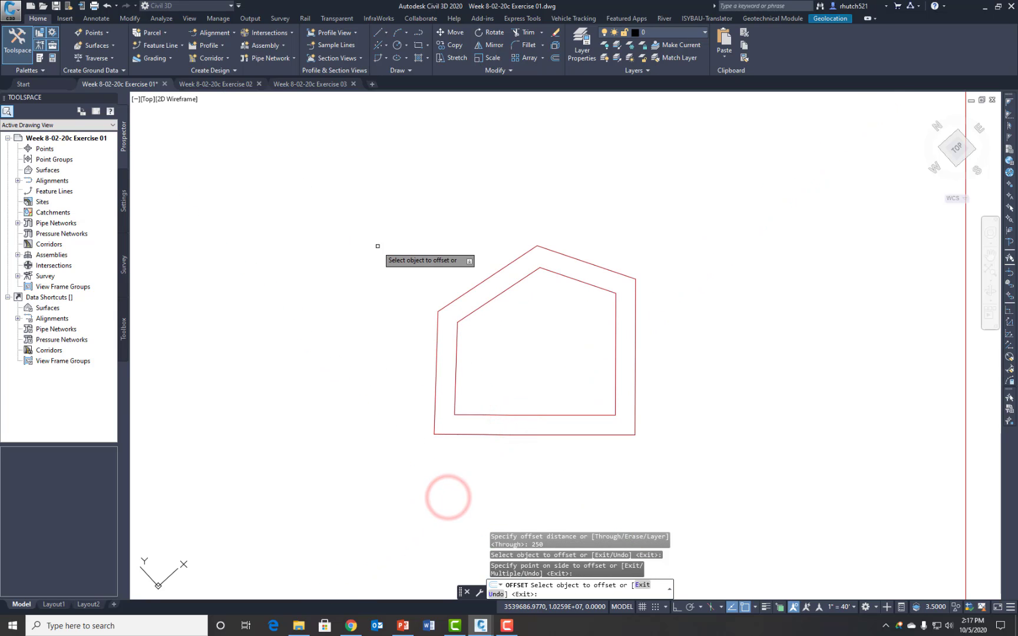
key("Return")
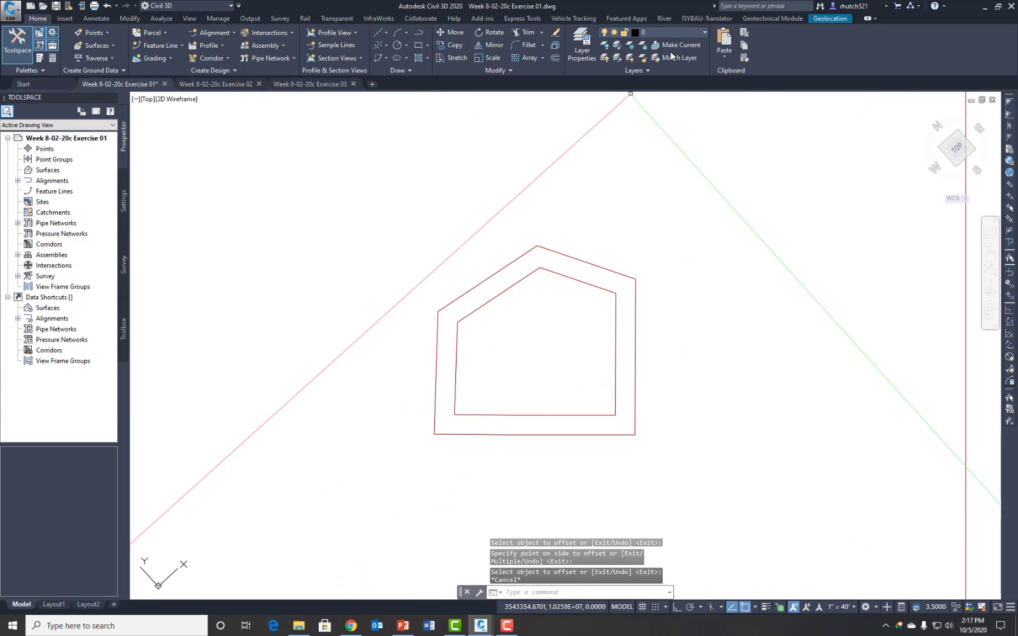
Turn on the 0-boundary layer to check the lot layout inside the site, and turn it off again.
left_click(668, 32)
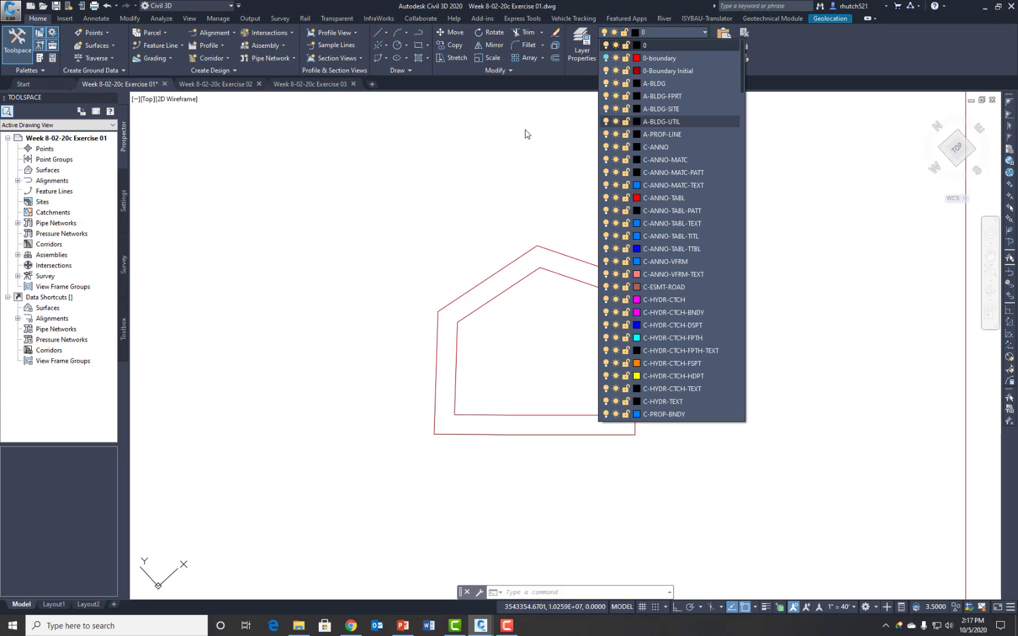
left_click(606, 58)
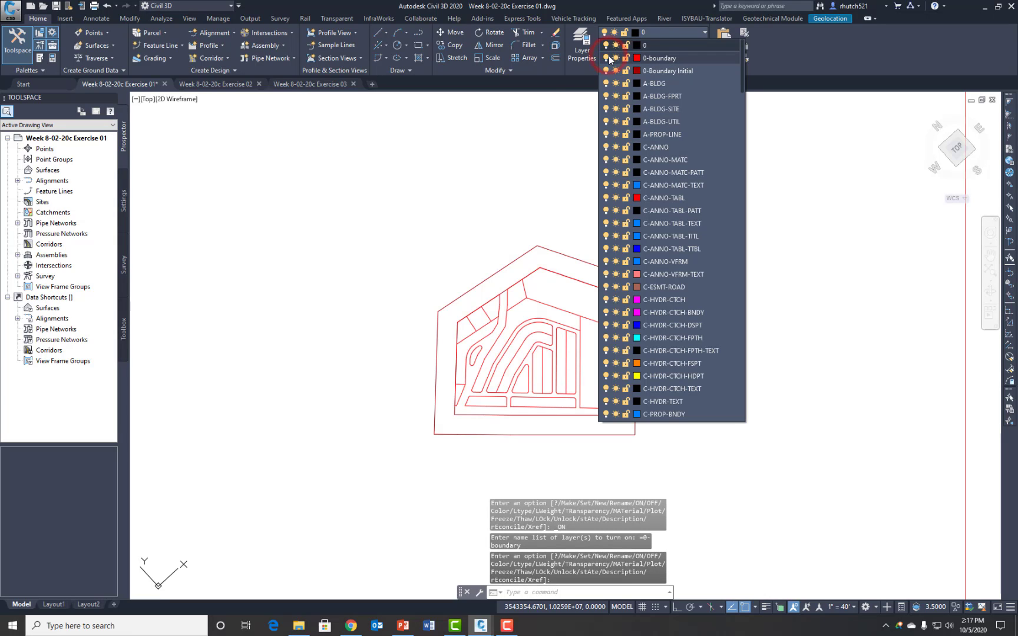
left_click(606, 57)
left_click(480, 152)
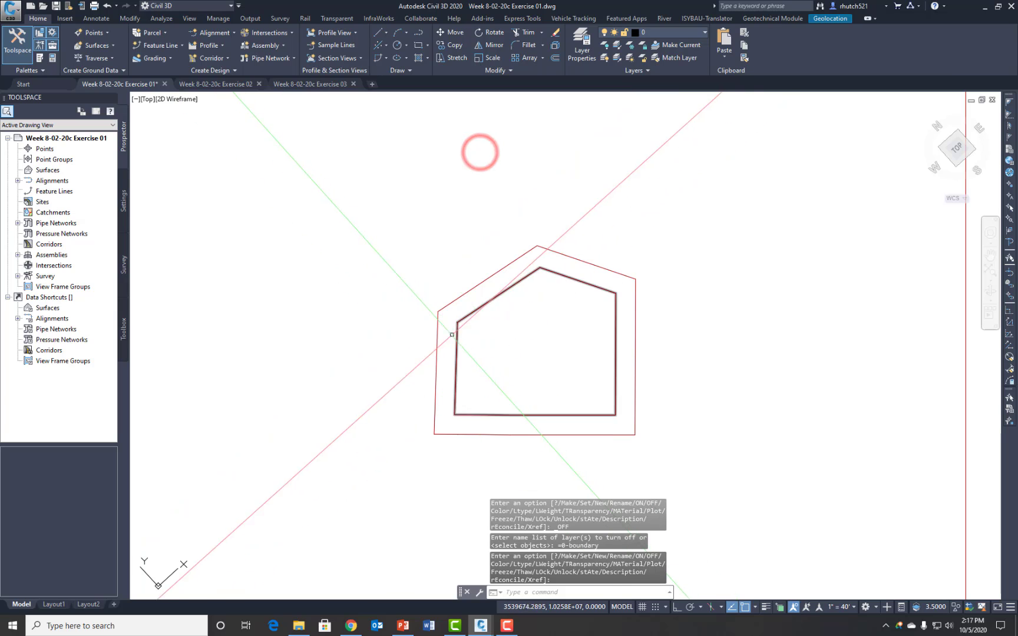
Select the outer offset boundary to check which layer it is on, and clear the selection.
key("Return")
left_click(435, 388)
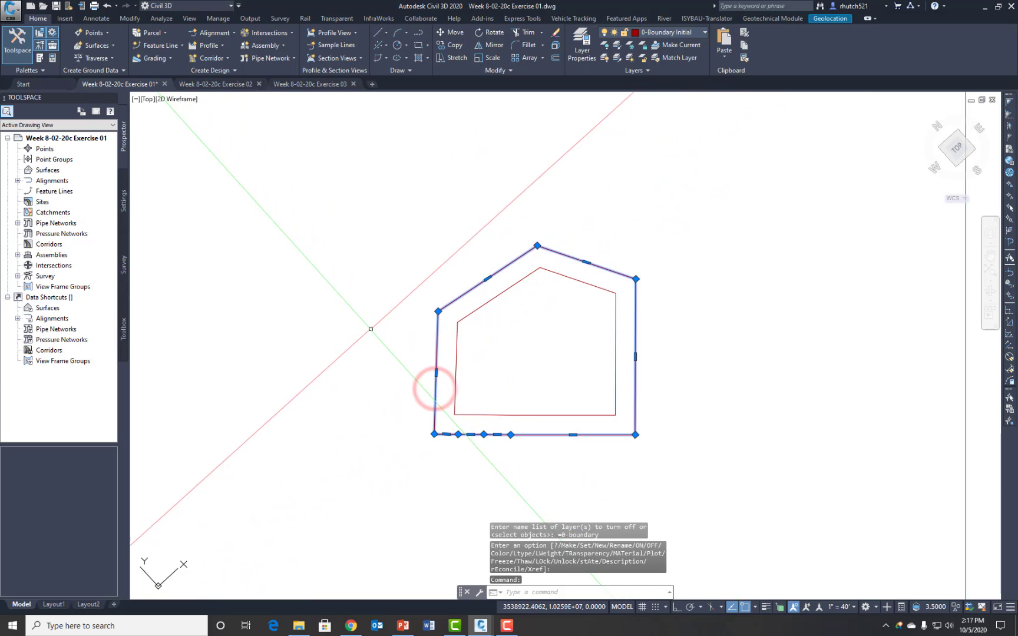
key("Escape")
key("Escape")
key("Escape")
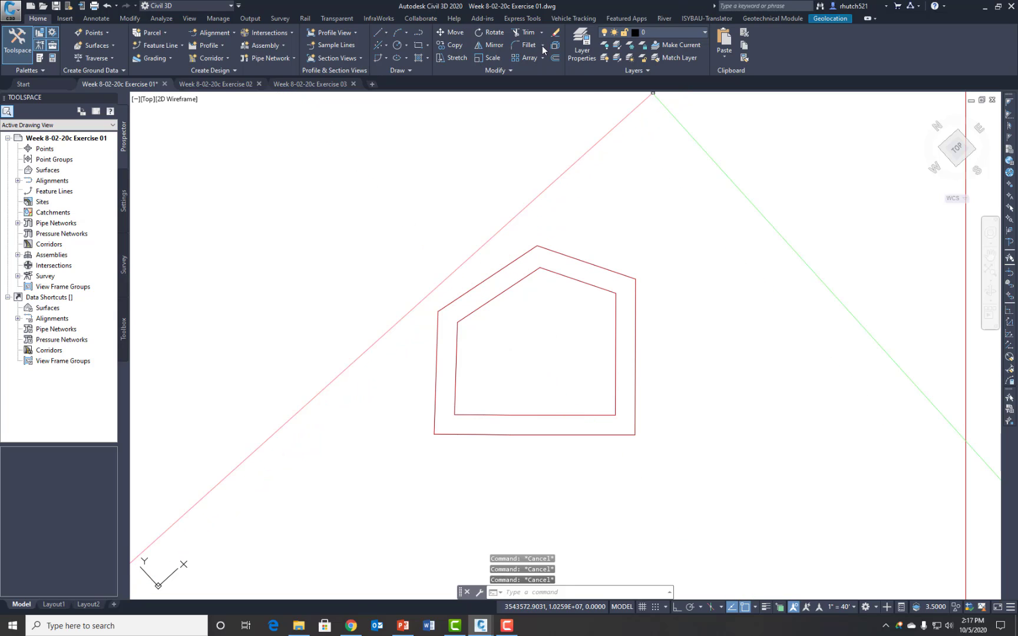
Create a new layer named 0-Outer Boundary with index color 173.
left_click(582, 37)
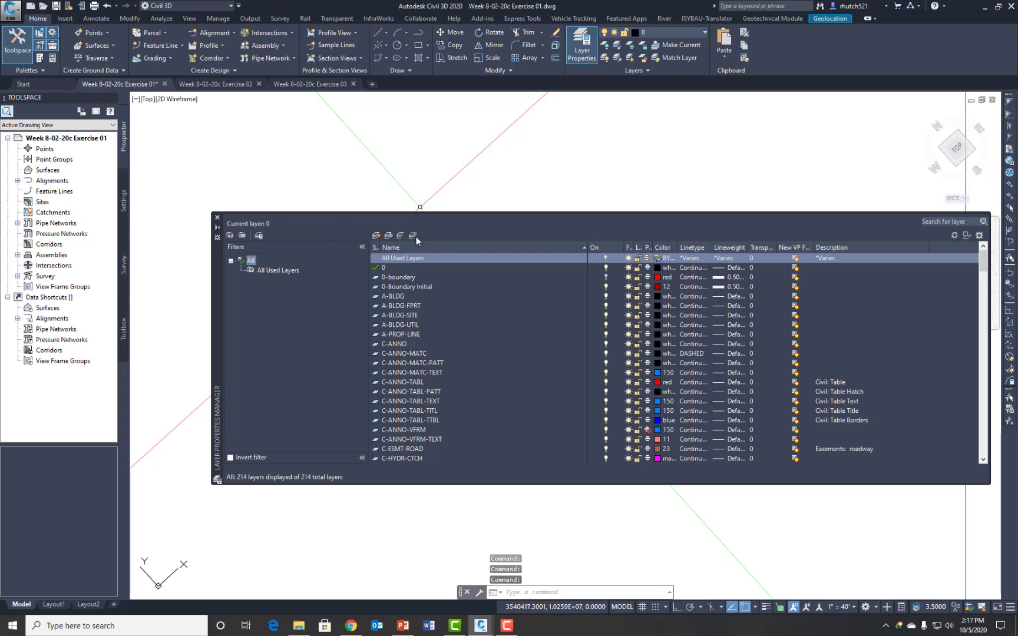
left_click(376, 235)
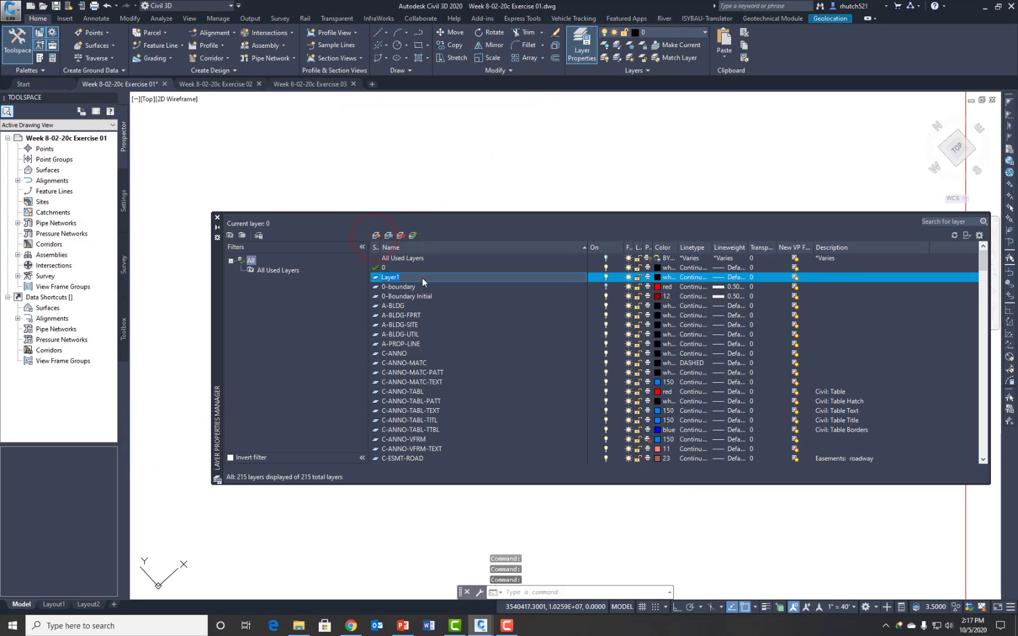
type("0-Outer Boundary")
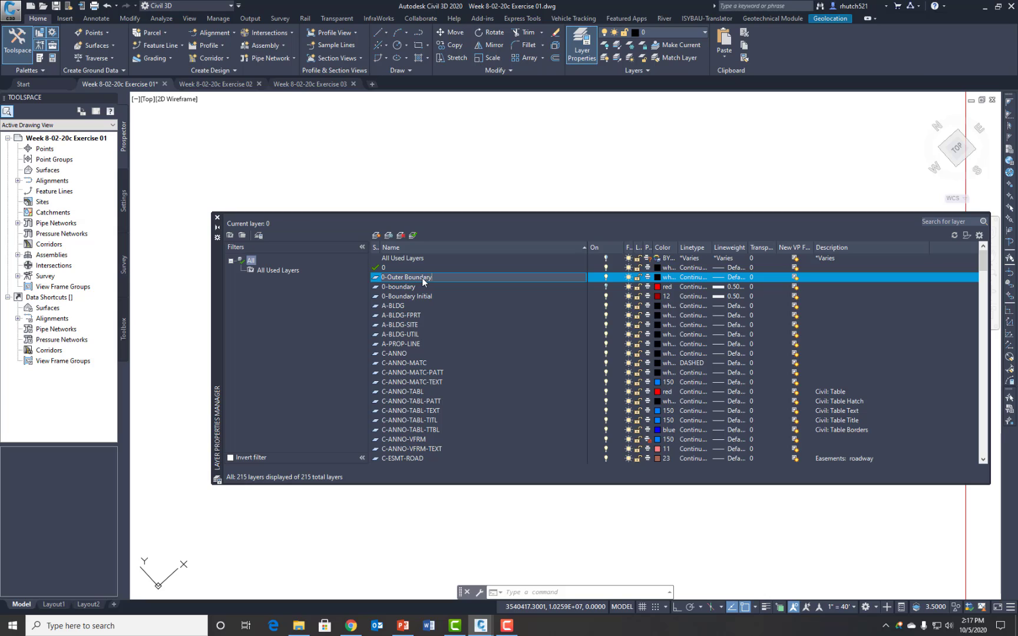
left_click(669, 278)
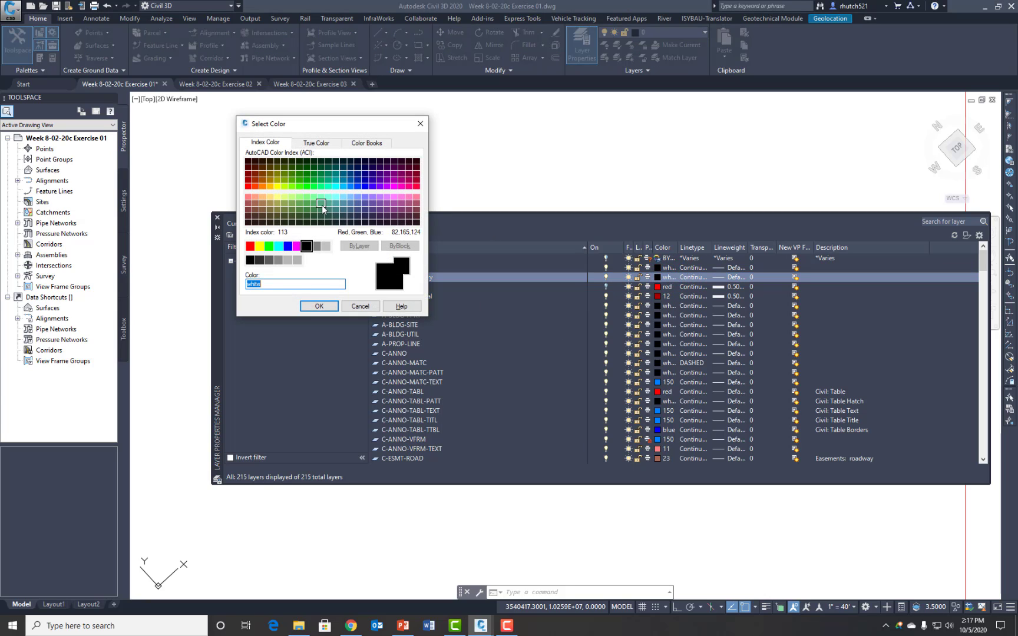
left_click(365, 205)
left_click(317, 306)
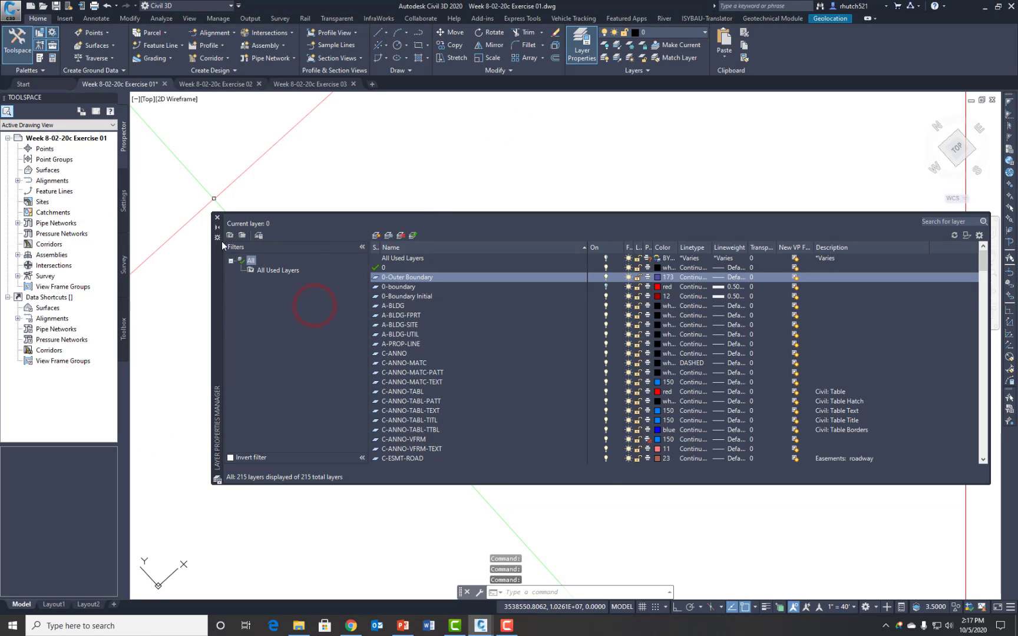
left_click(217, 217)
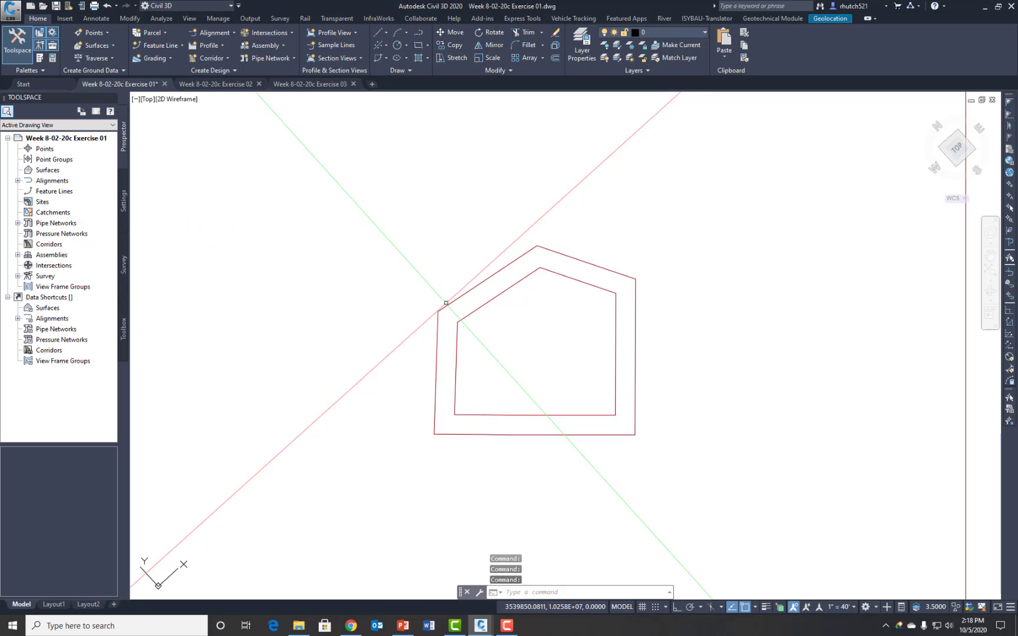
Move the outer offset boundary to the 0-Outer Boundary layer and clear the selection.
left_click(446, 304)
left_click(667, 37)
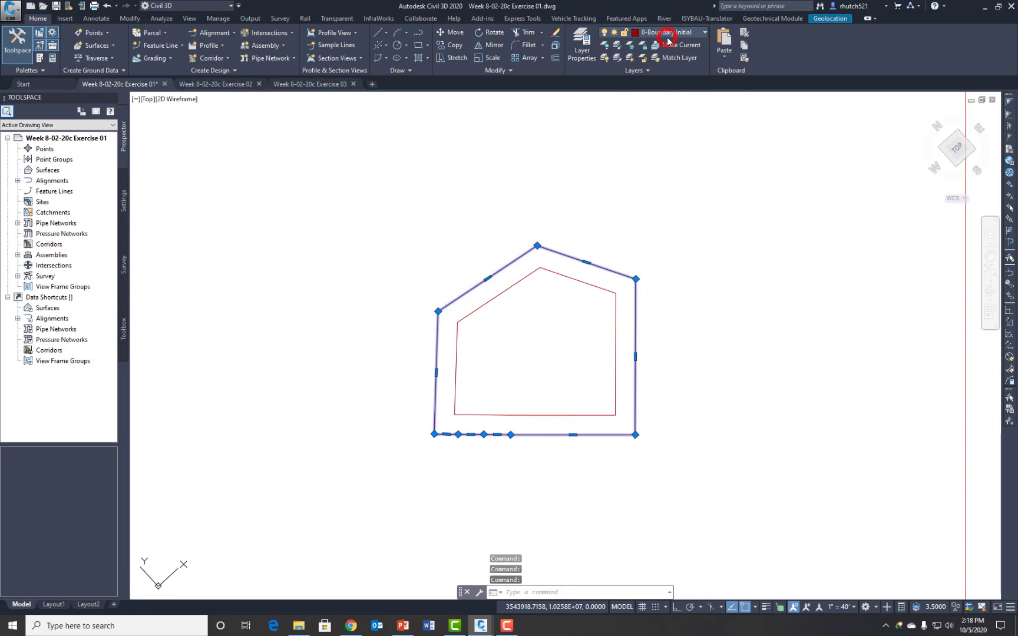
left_click(668, 57)
key("Escape")
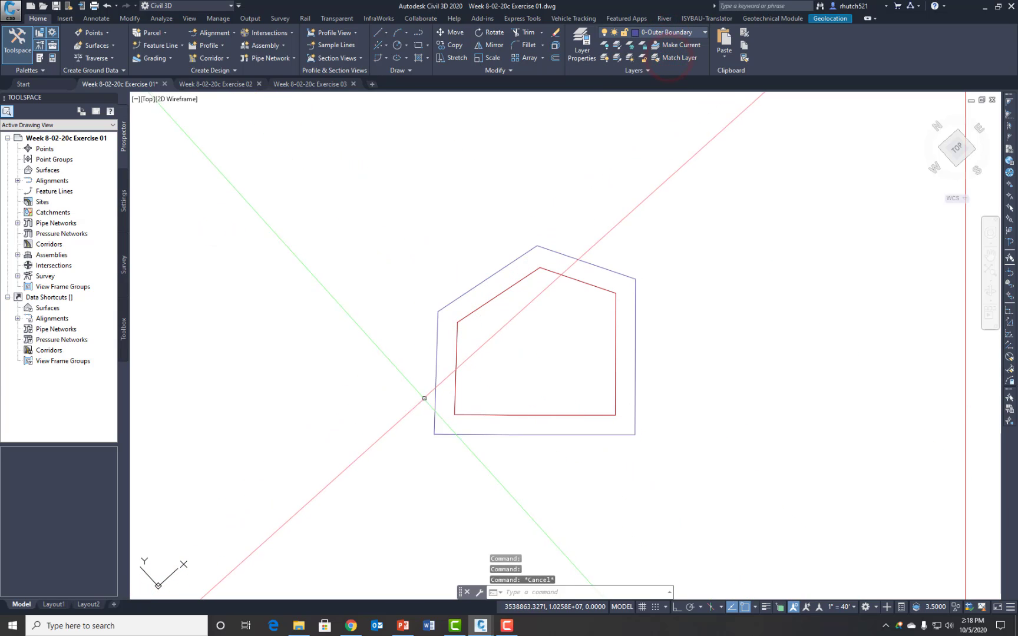
key("Escape")
key("Escape")
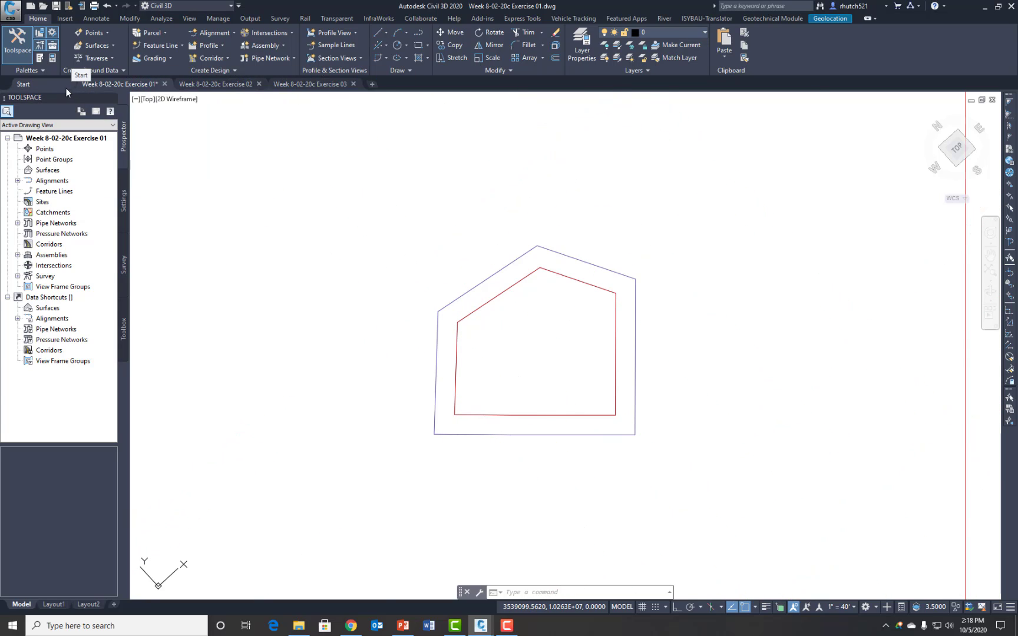
Turn on the Map Task Pane.
left_click(42, 70)
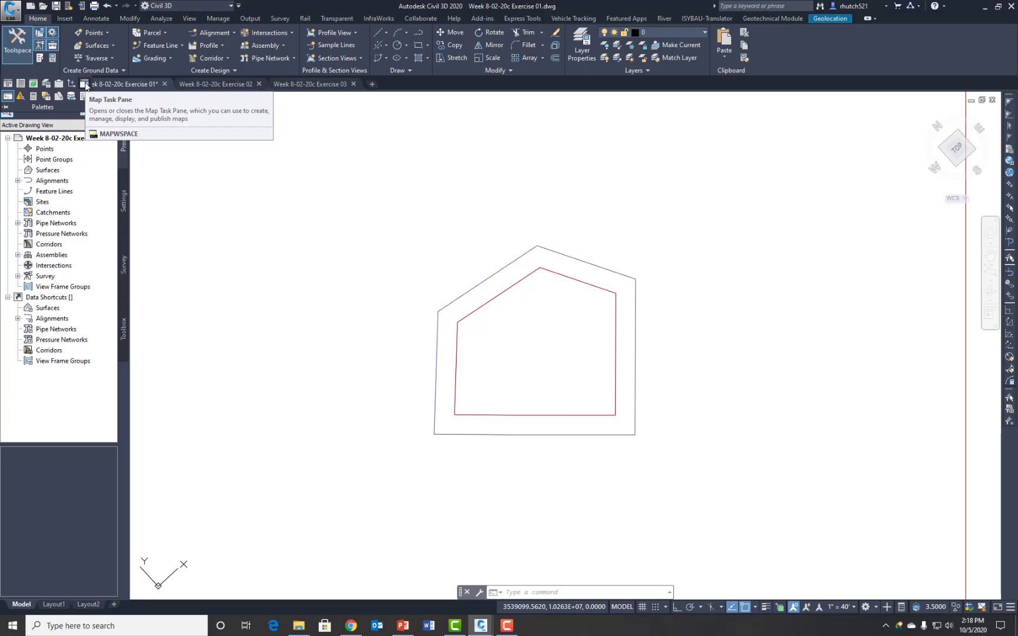
left_click(85, 82)
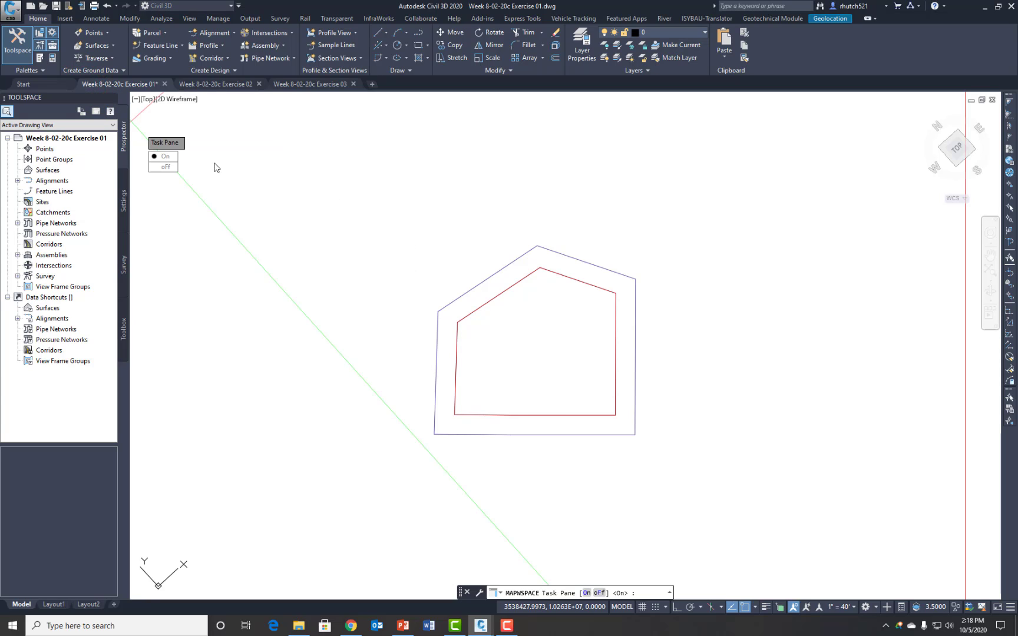
left_click(162, 157)
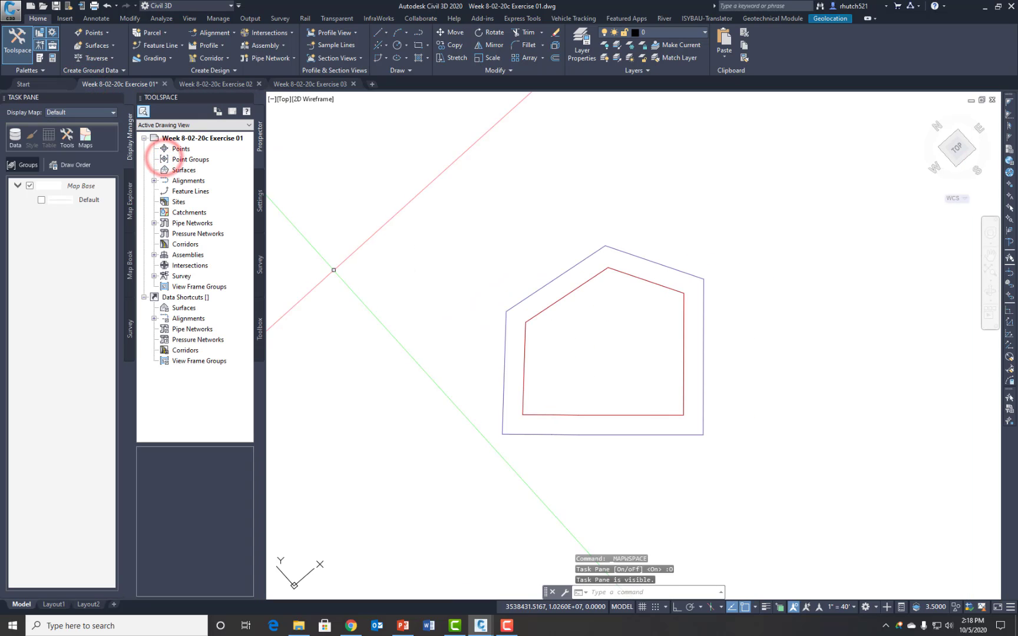
Connect the map to the lidar_availablilty_04302018 shapefile from the Week 08-02-20a GIS Map Data folder through an SHP data connection.
left_click(16, 141)
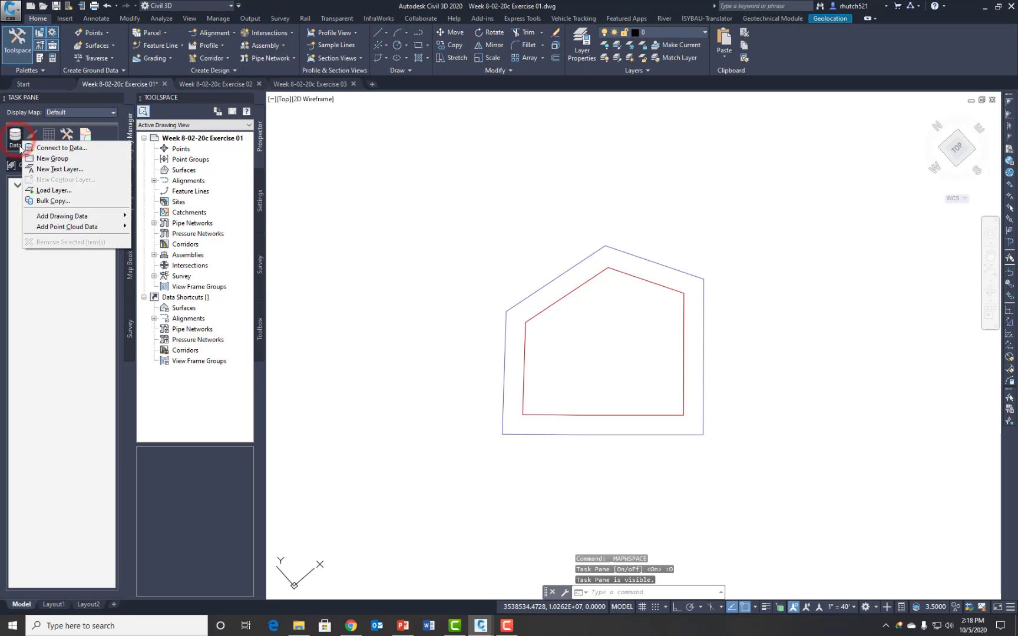
left_click(58, 147)
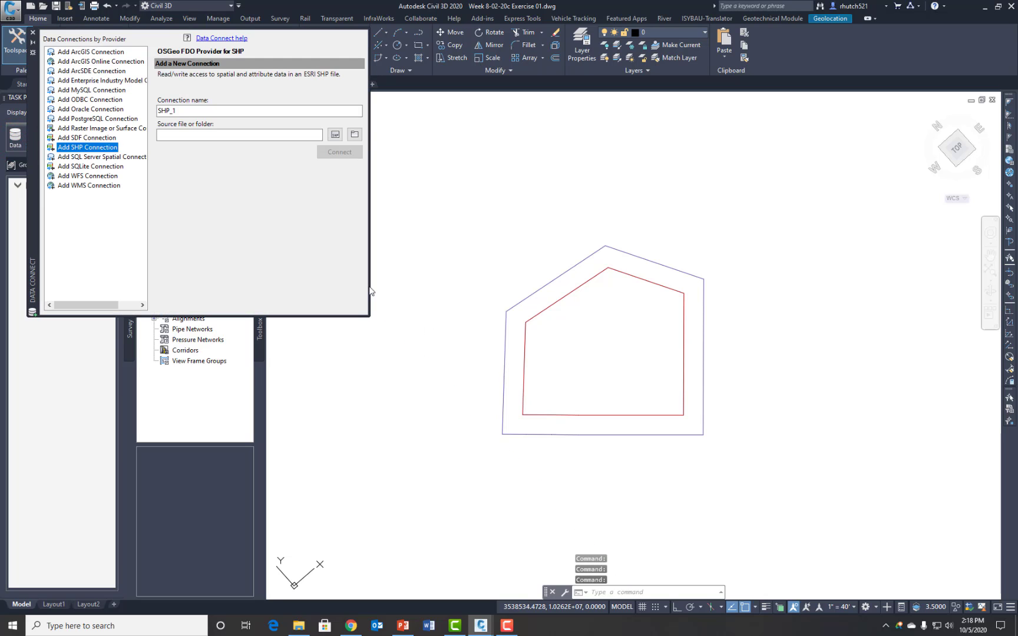
left_click(334, 135)
left_click(208, 54)
double_click(178, 195)
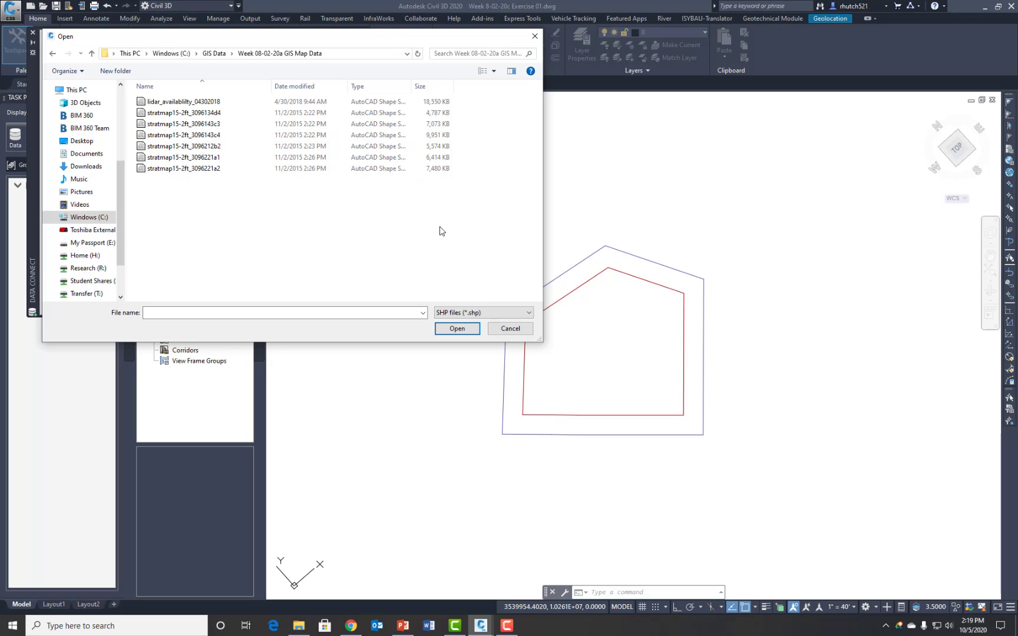
left_click(200, 103)
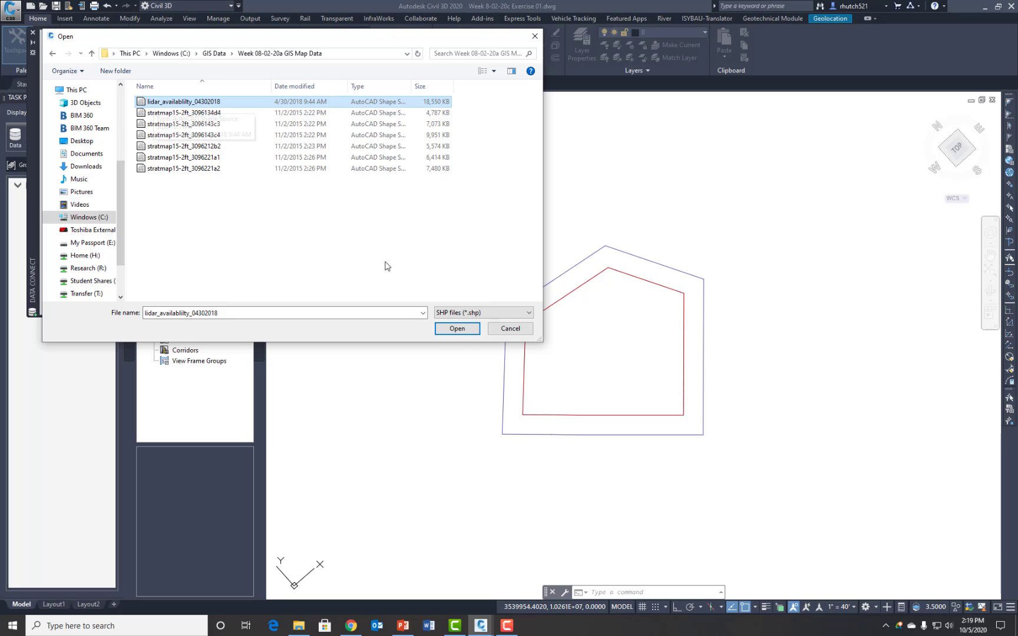
left_click(447, 328)
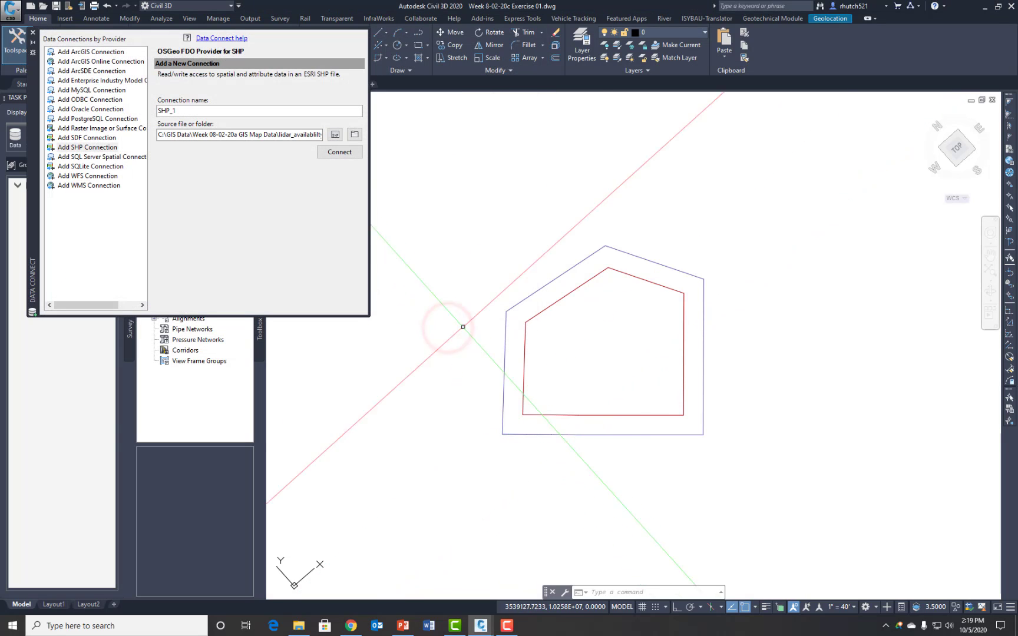
left_click(339, 151)
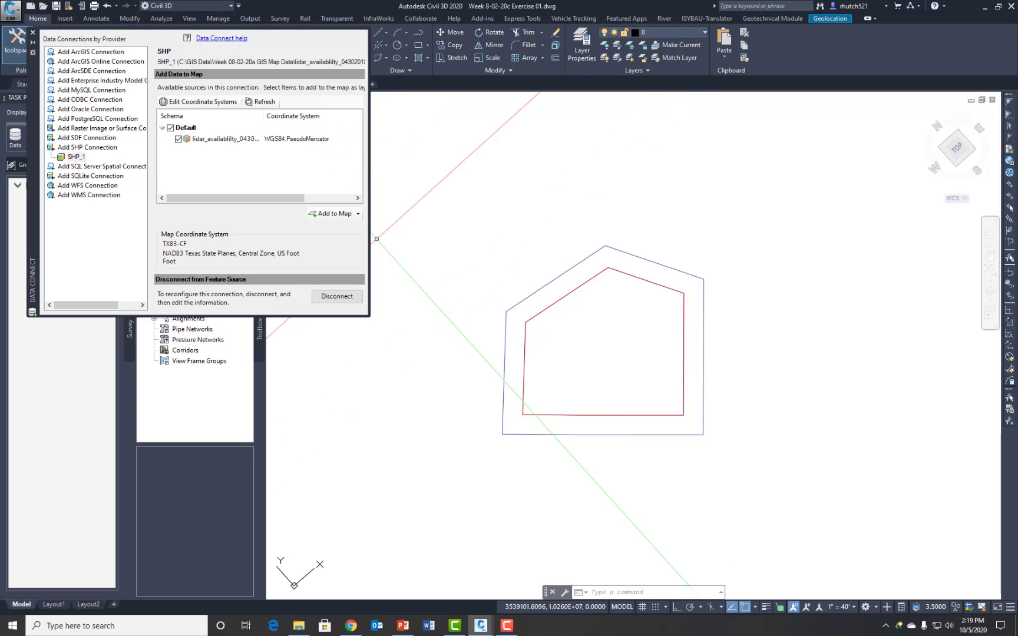
Add the lidar availability data to the map with a query for features touching any part of the outer offset boundary polygon.
left_click(358, 214)
left_click(352, 235)
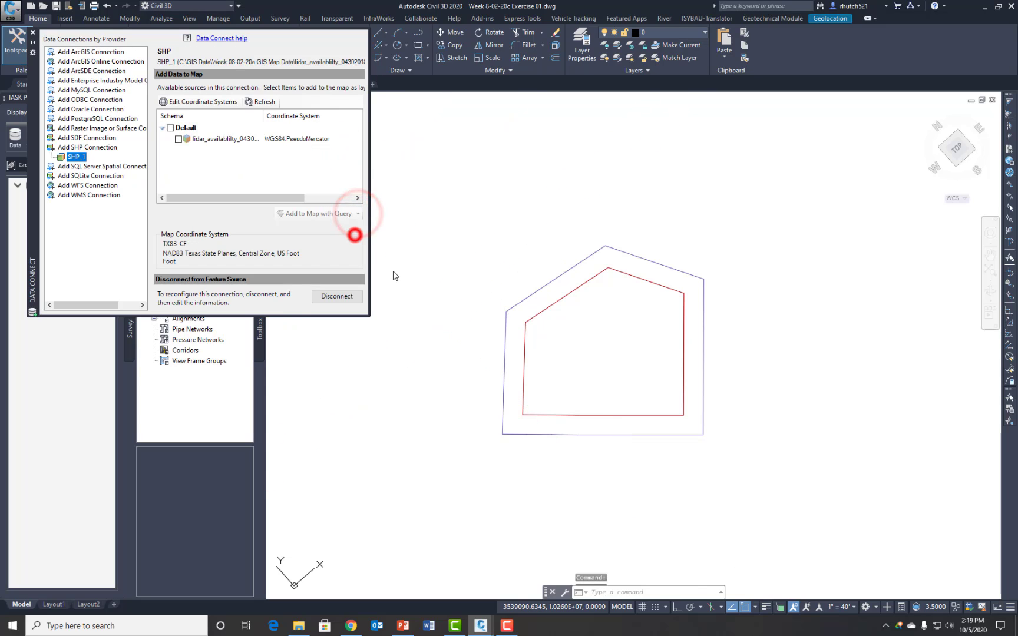
left_click(623, 329)
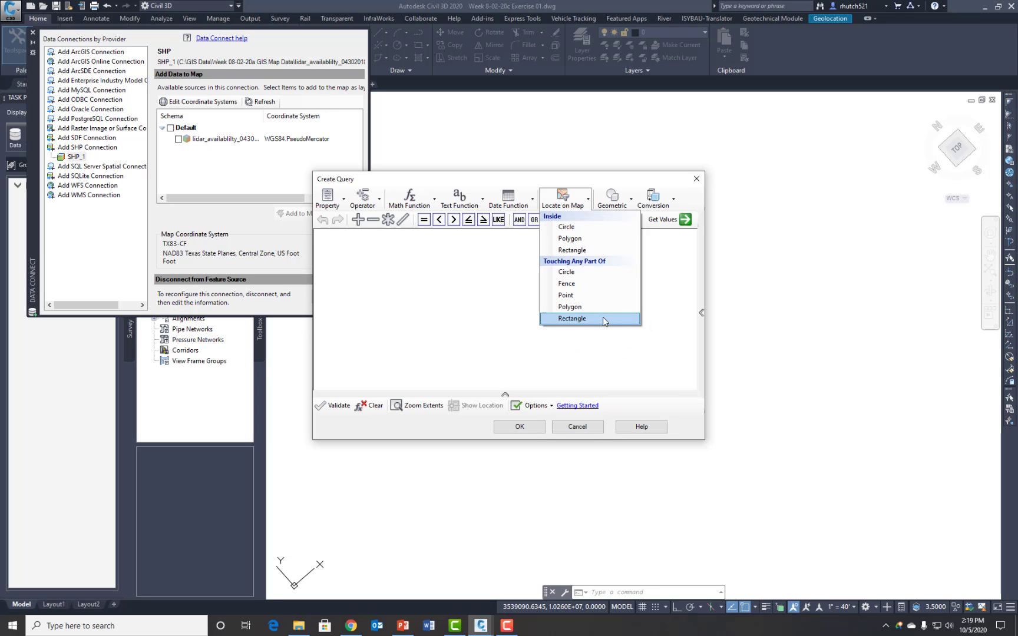
left_click(571, 307)
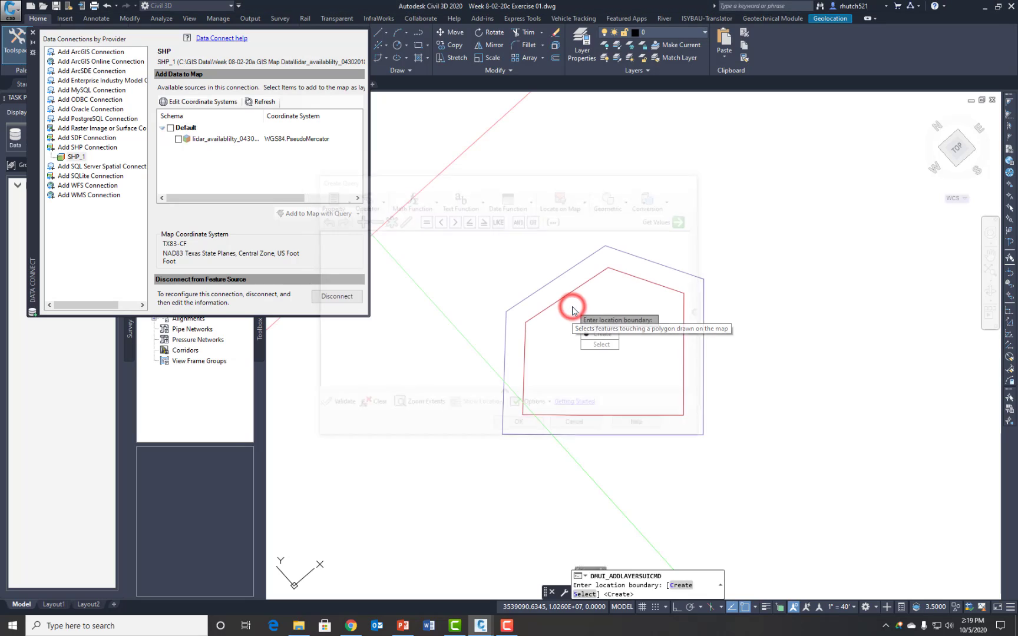
left_click(602, 347)
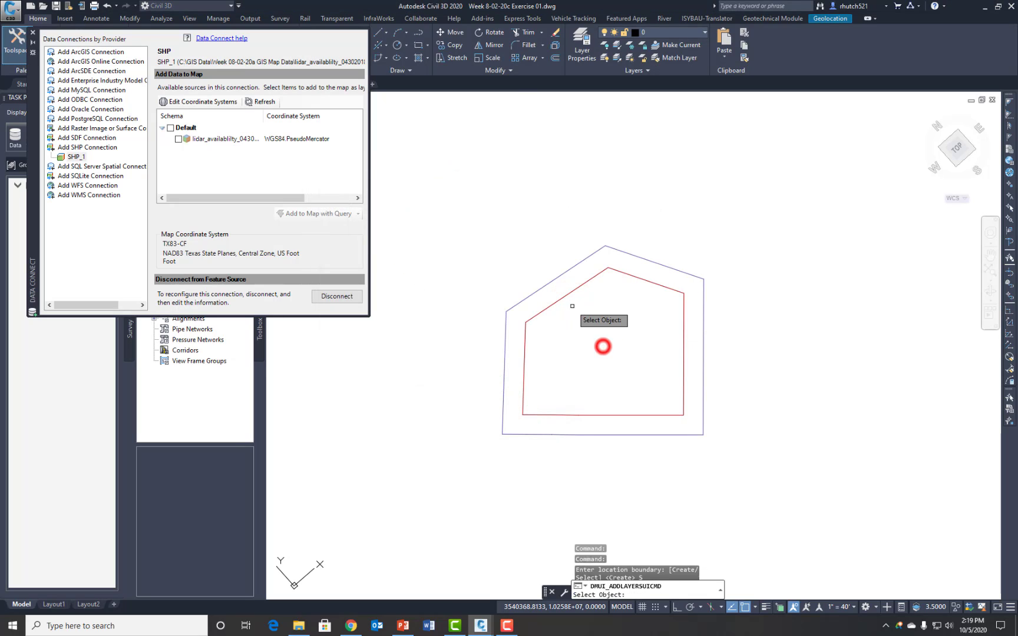
left_click(533, 434)
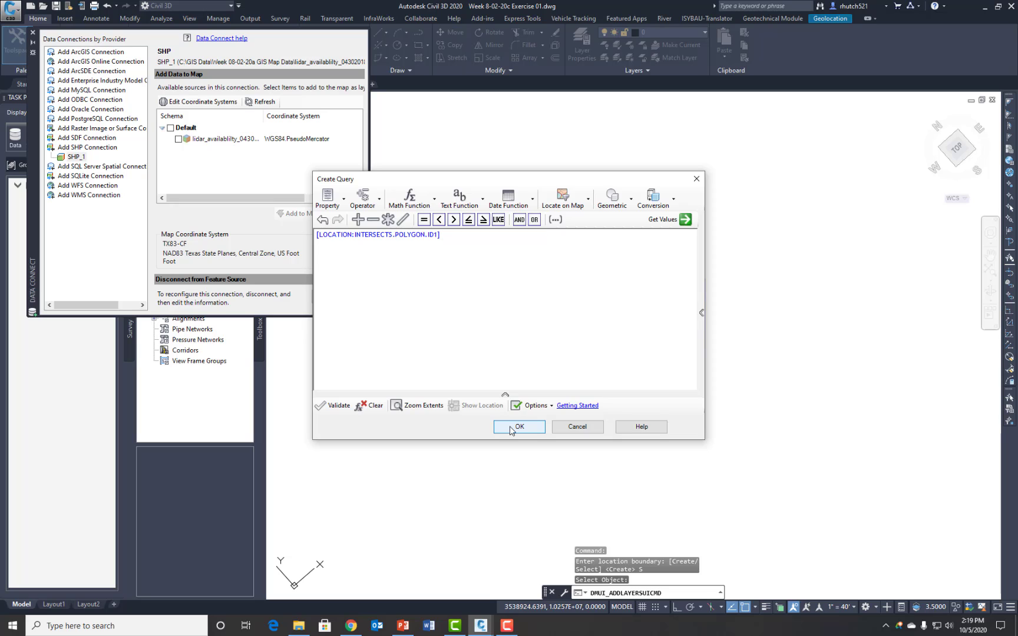
left_click(512, 427)
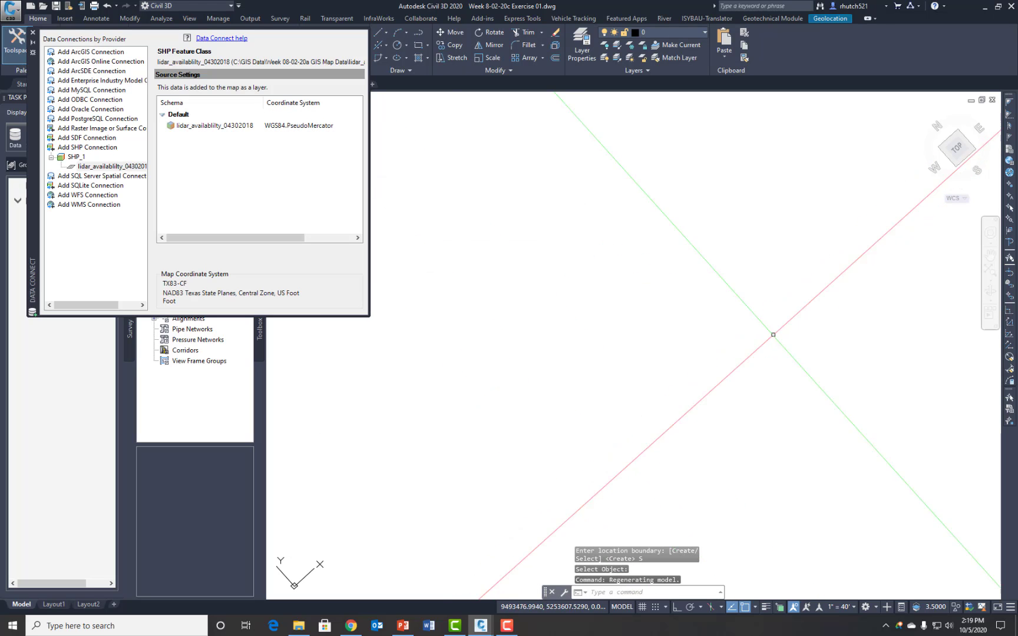
left_click(33, 33)
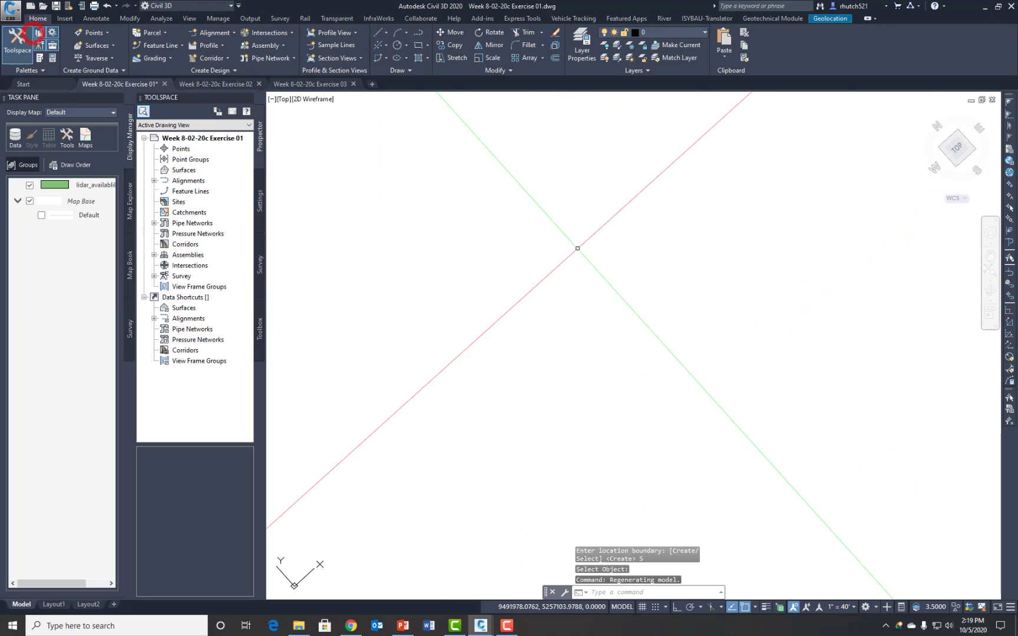
Zoom to the drawing extents and check the tile name of each lidar tile that overlaps the site boundary.
type("z")
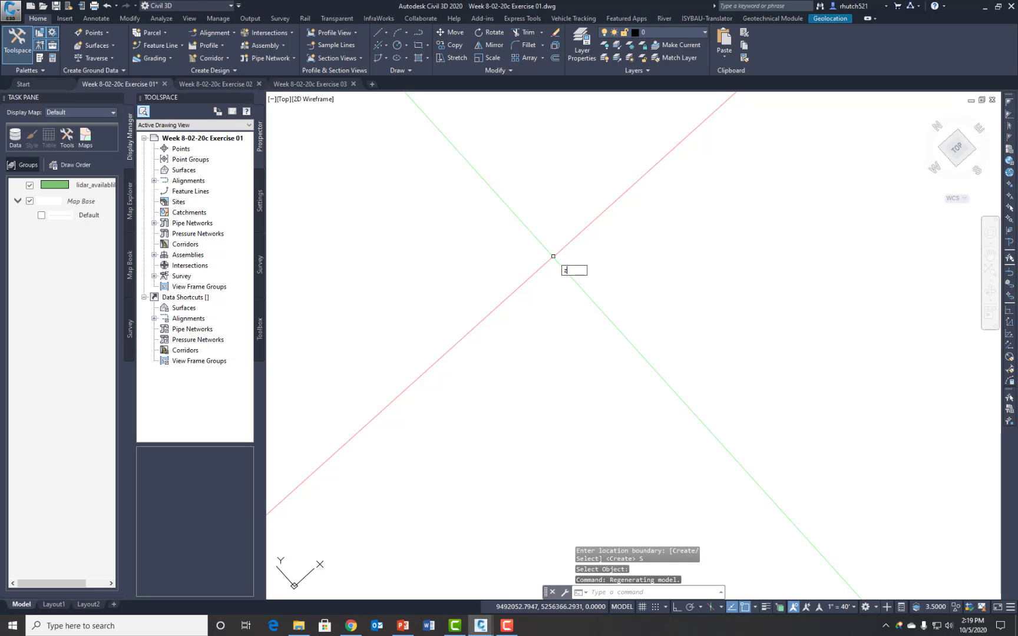
key("Return")
type("e")
key("Return")
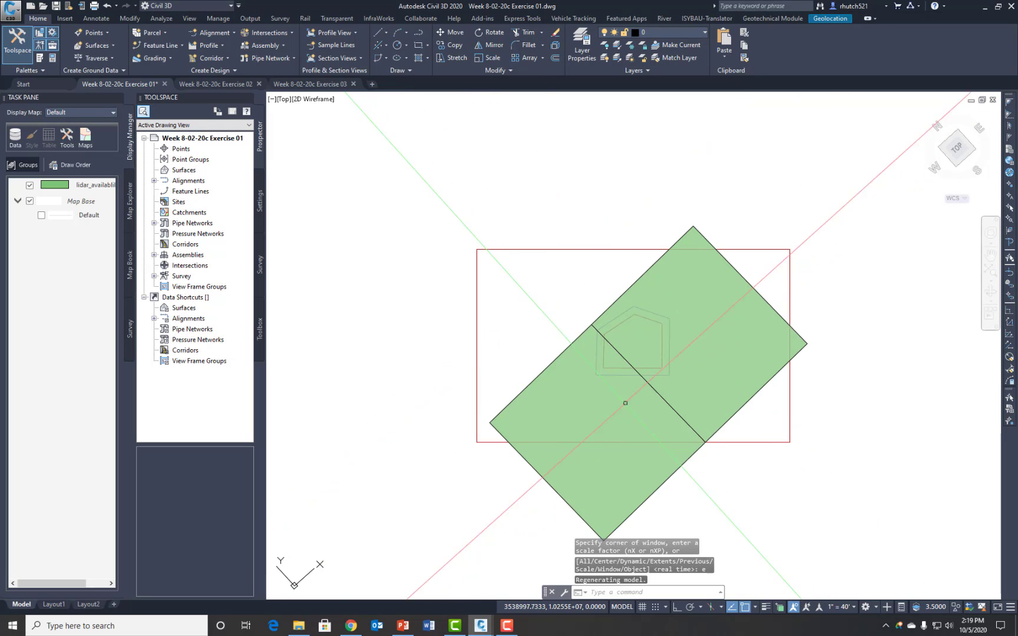
scroll(705, 329, "up", 4)
scroll(643, 344, "down", 4)
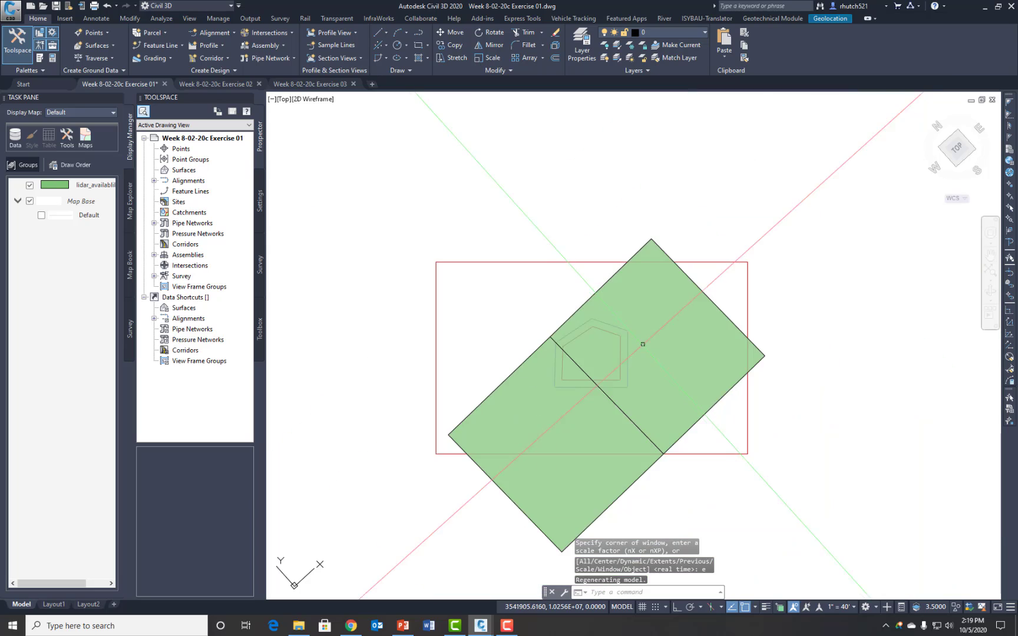
middle_click_drag(643, 344, 671, 263)
scroll(597, 342, "up", 2)
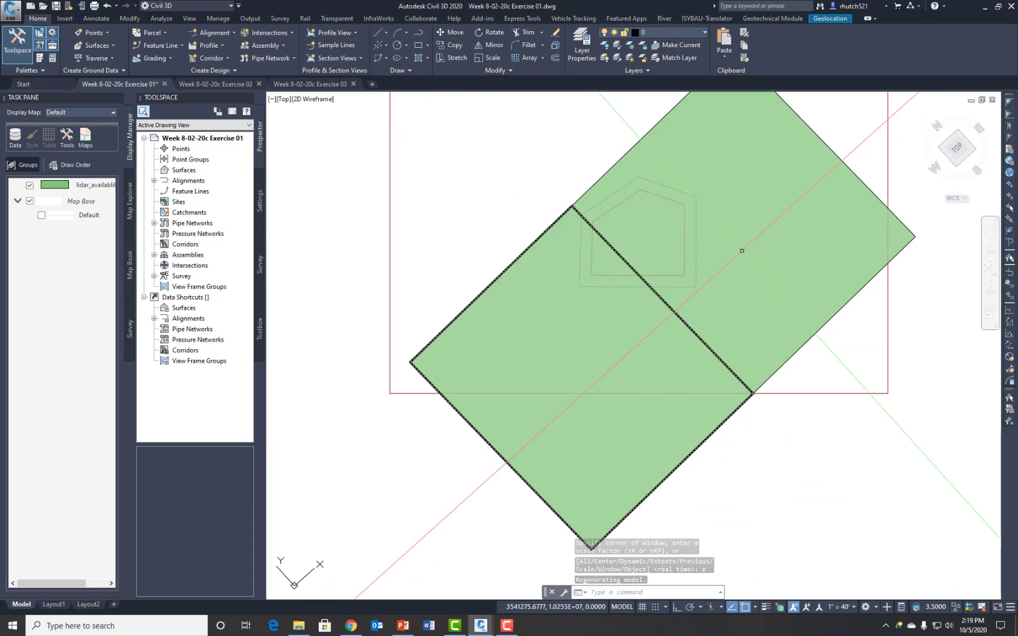
mouse_move(746, 249)
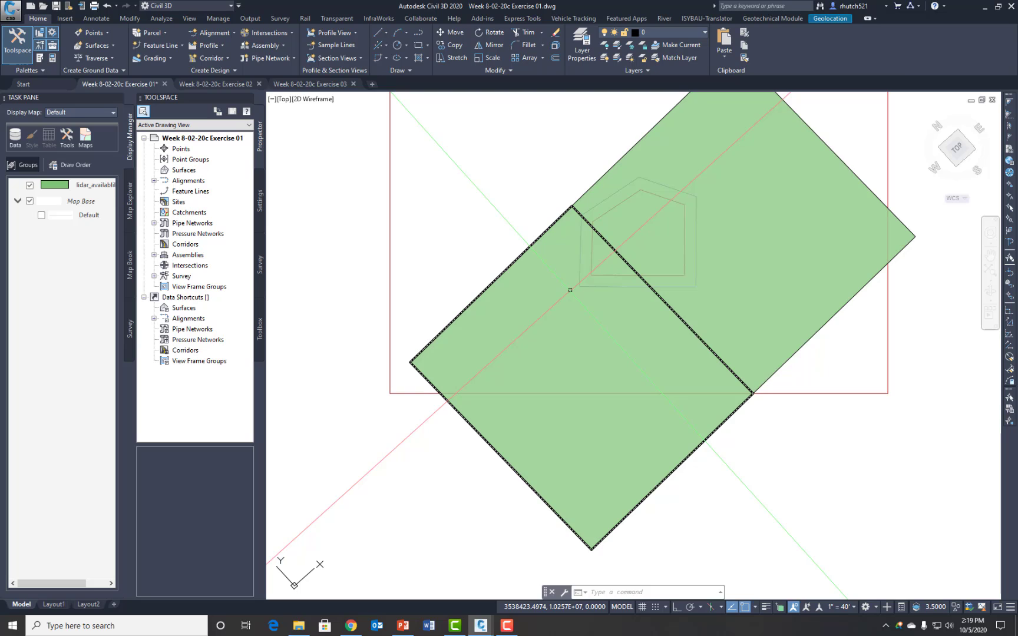
mouse_move(569, 290)
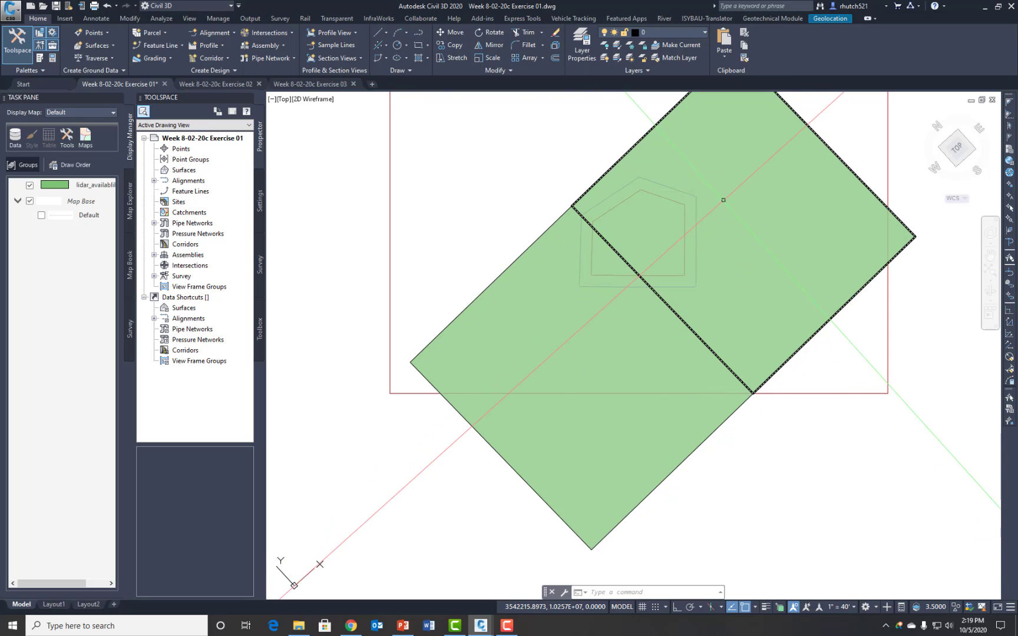
mouse_move(723, 200)
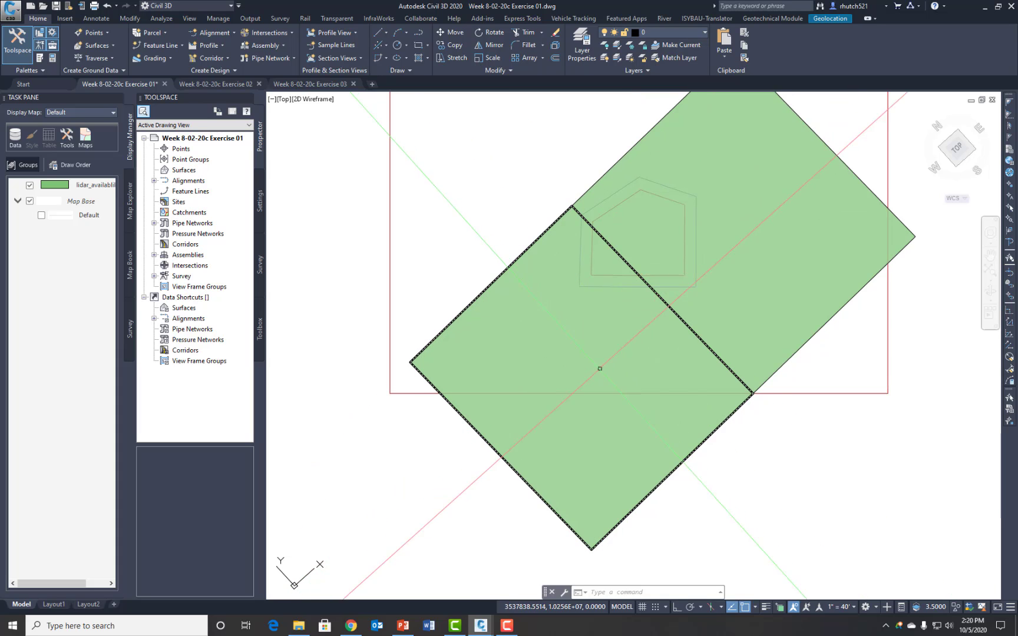
mouse_move(594, 377)
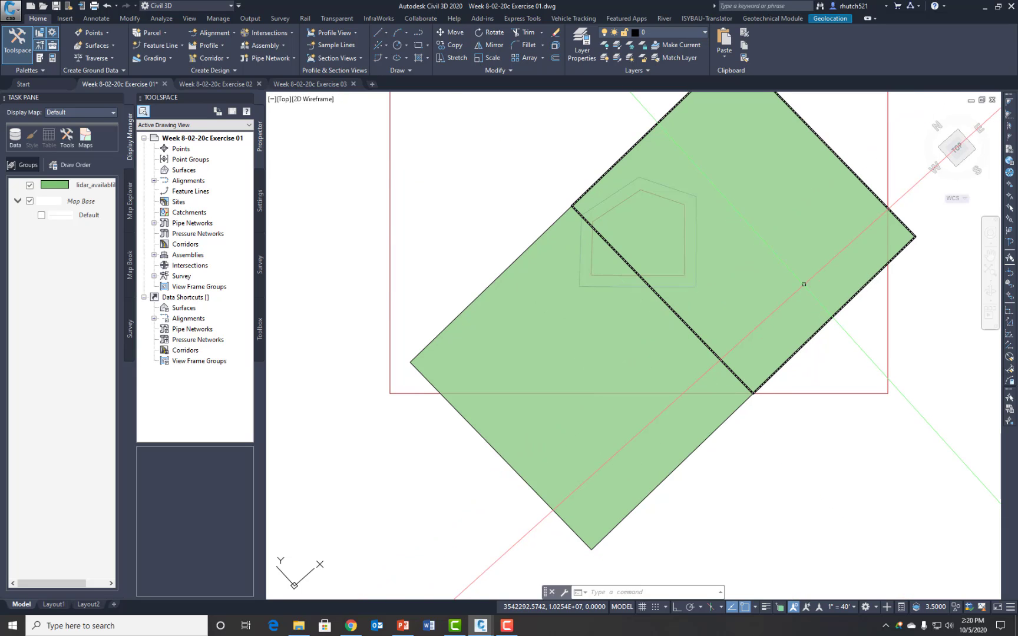
mouse_move(804, 284)
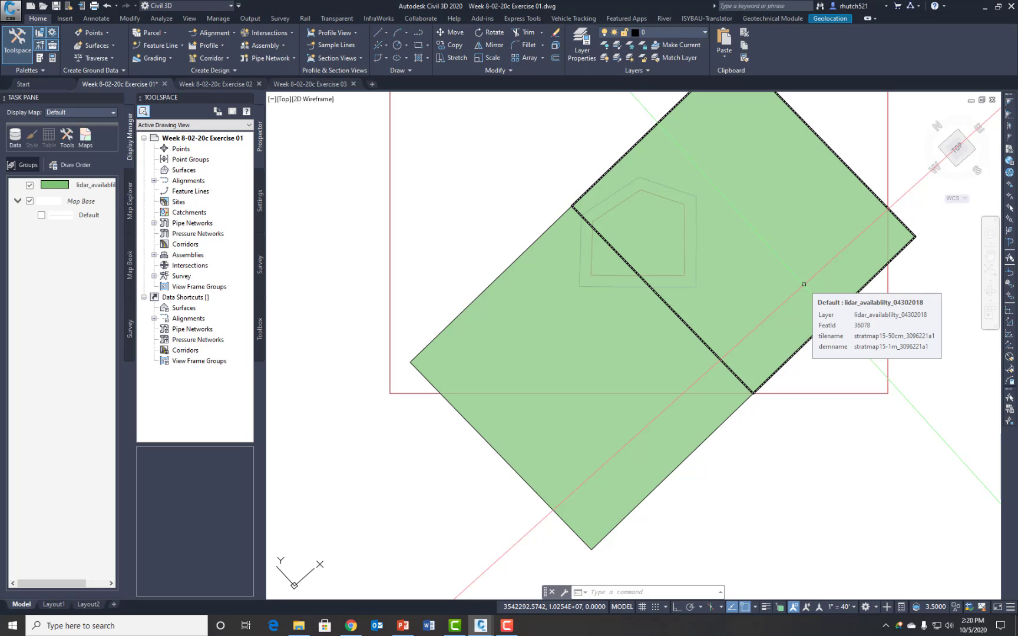
mouse_move(629, 450)
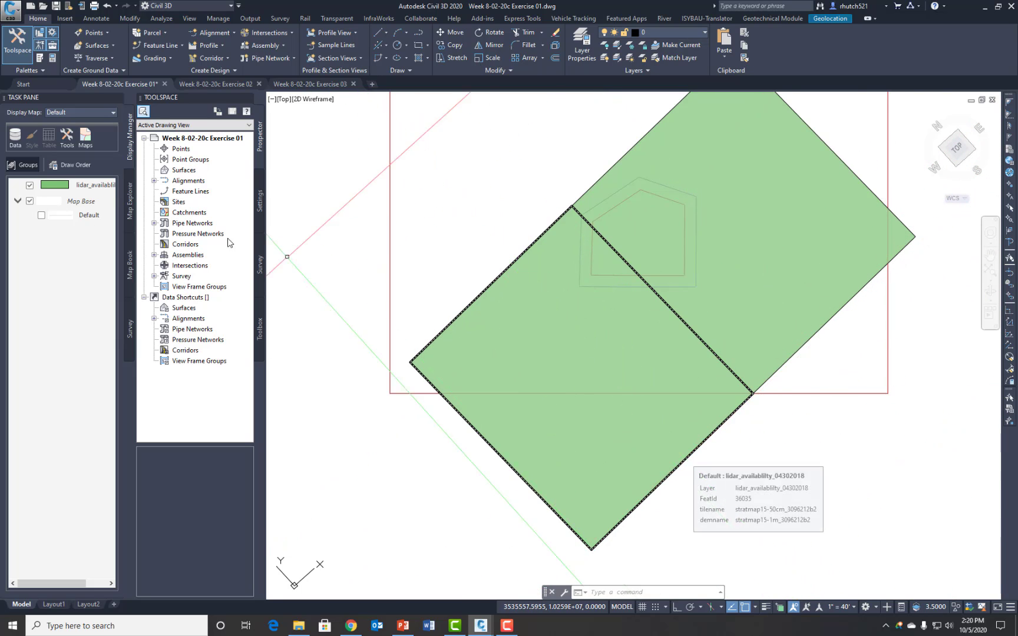
Remove the lidar availability layer from the display map and confirm discarding its styling.
right_click(89, 187)
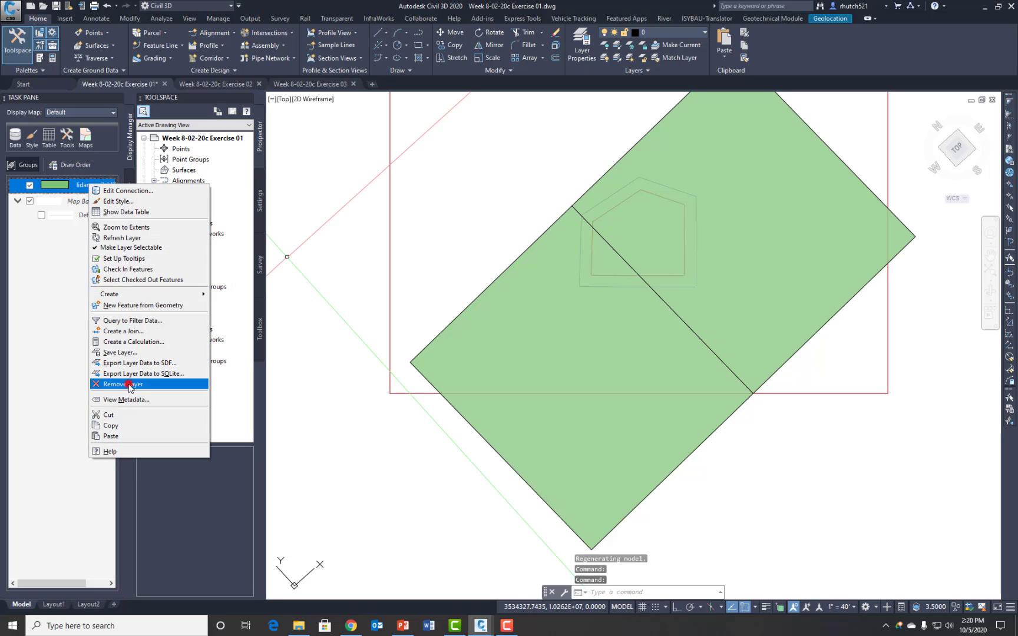
left_click(129, 383)
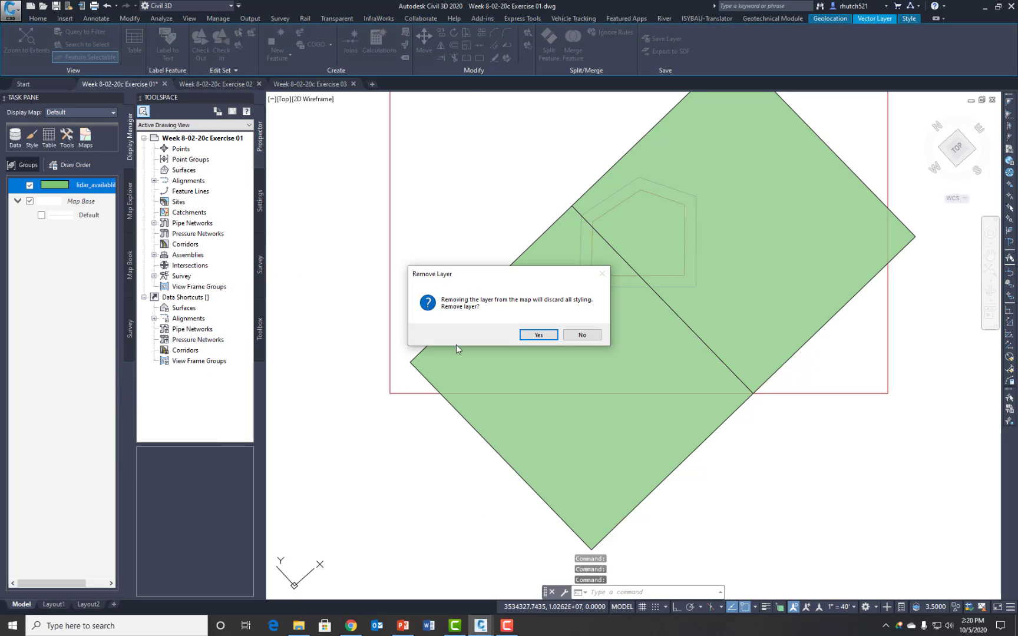
left_click(538, 334)
scroll(498, 289, "down", 4)
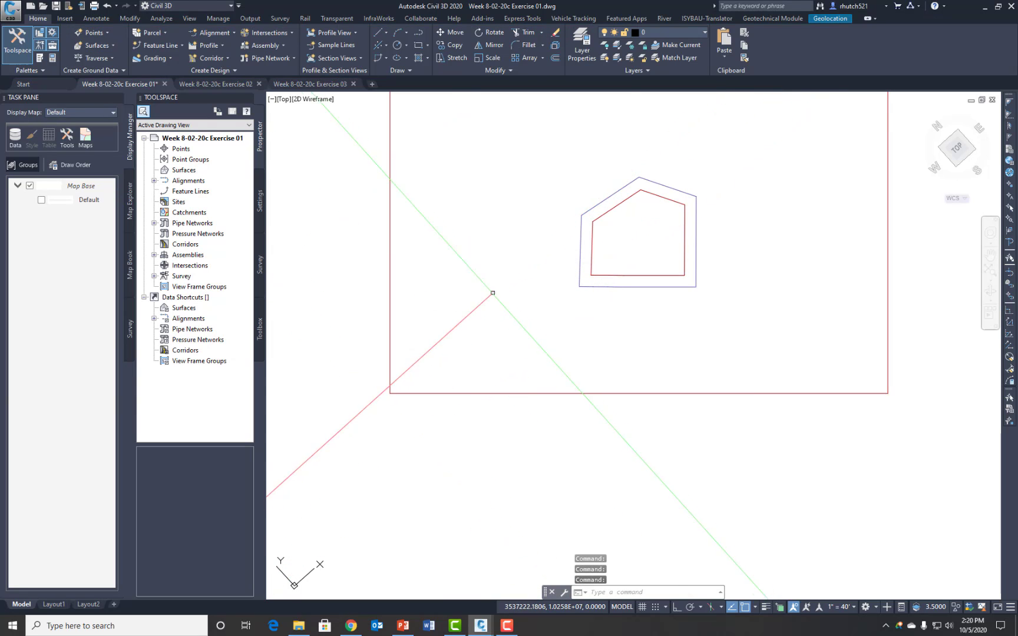
scroll(462, 332, "up", 2)
middle_click_drag(462, 332, 479, 329)
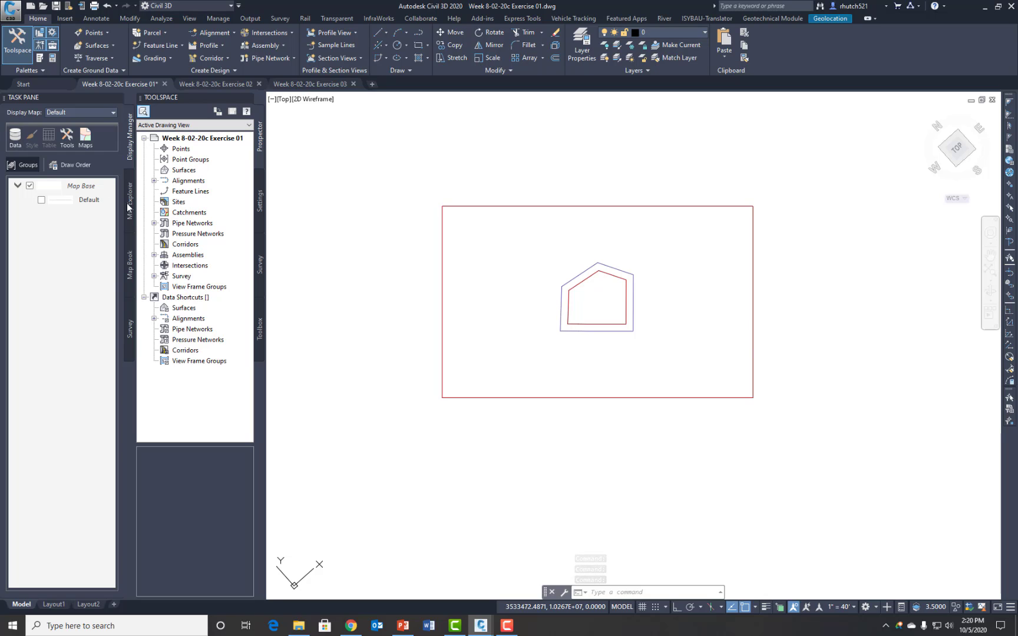
Disconnect and delete the SHP_1 data connection to the lidar availability shapefile, and close the data connection window.
left_click(18, 135)
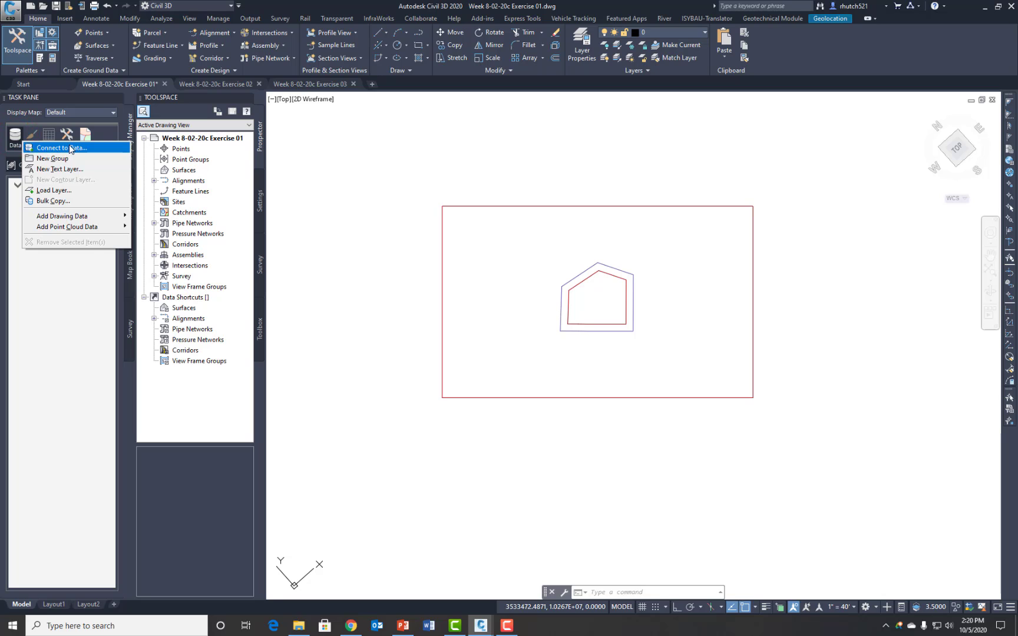
left_click(59, 148)
left_click(88, 147)
right_click(75, 156)
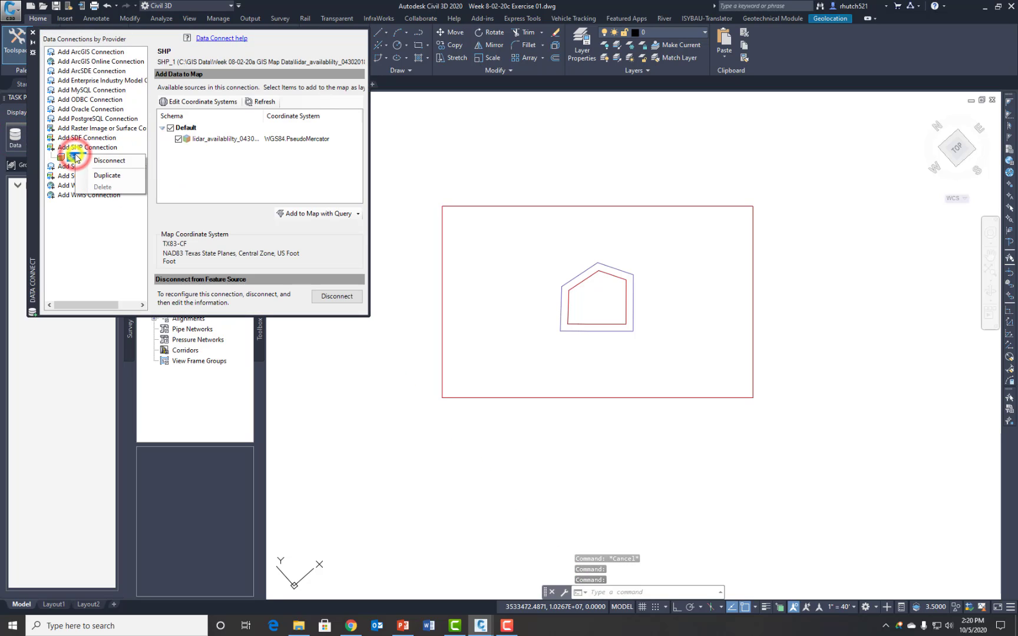
left_click(123, 161)
right_click(90, 158)
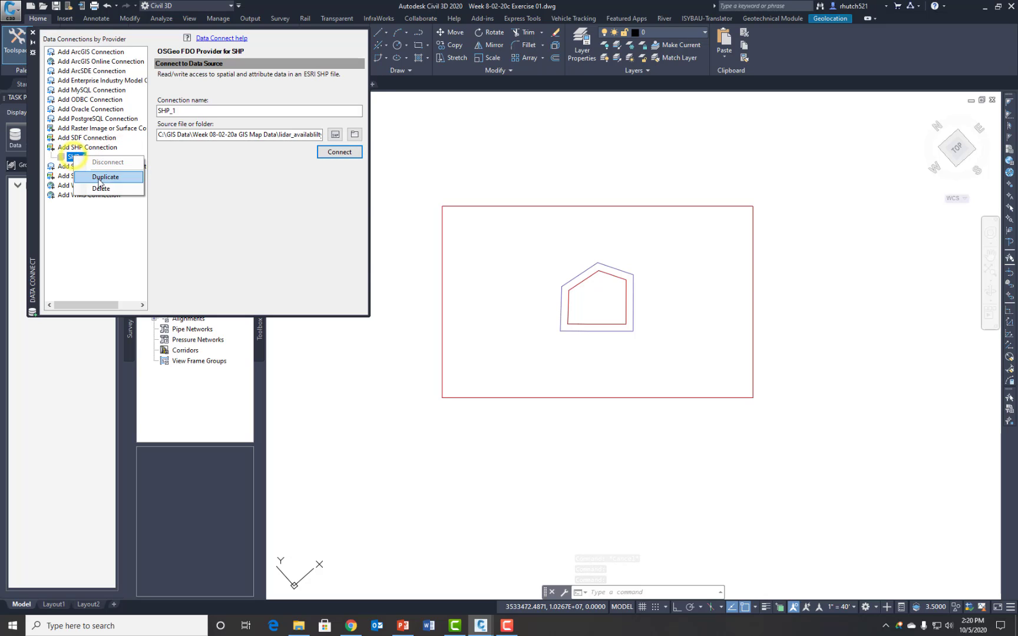
left_click(98, 188)
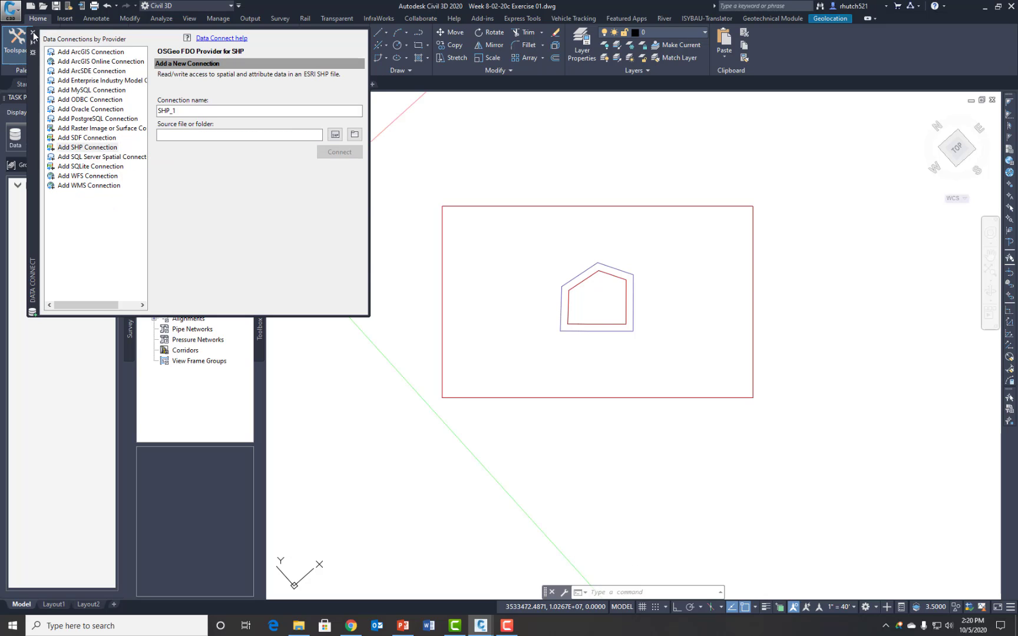
left_click(32, 32)
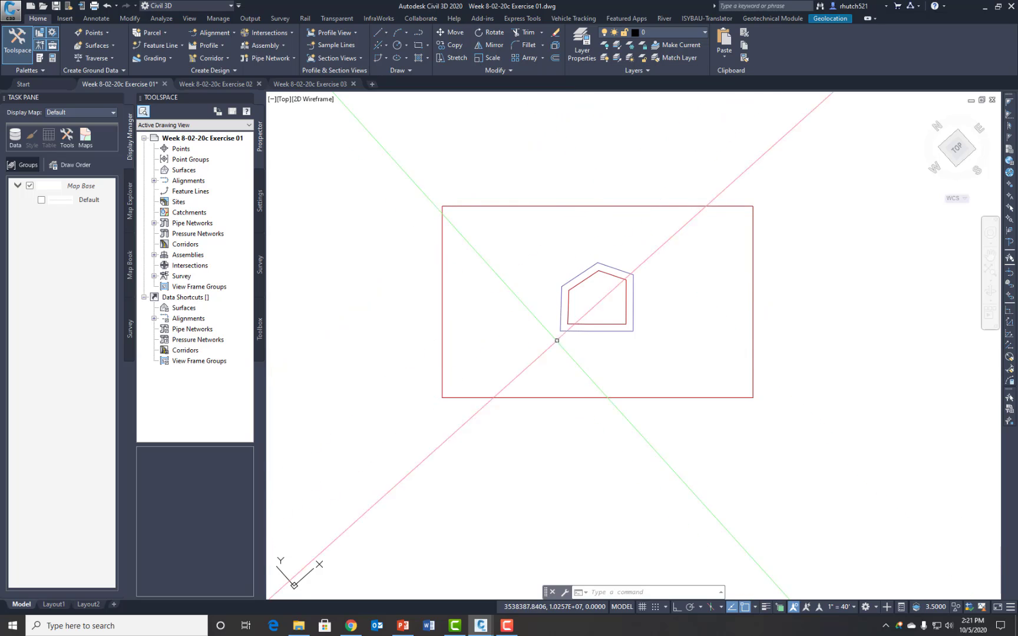
scroll(572, 336, "up", 5)
scroll(614, 294, "down", 2)
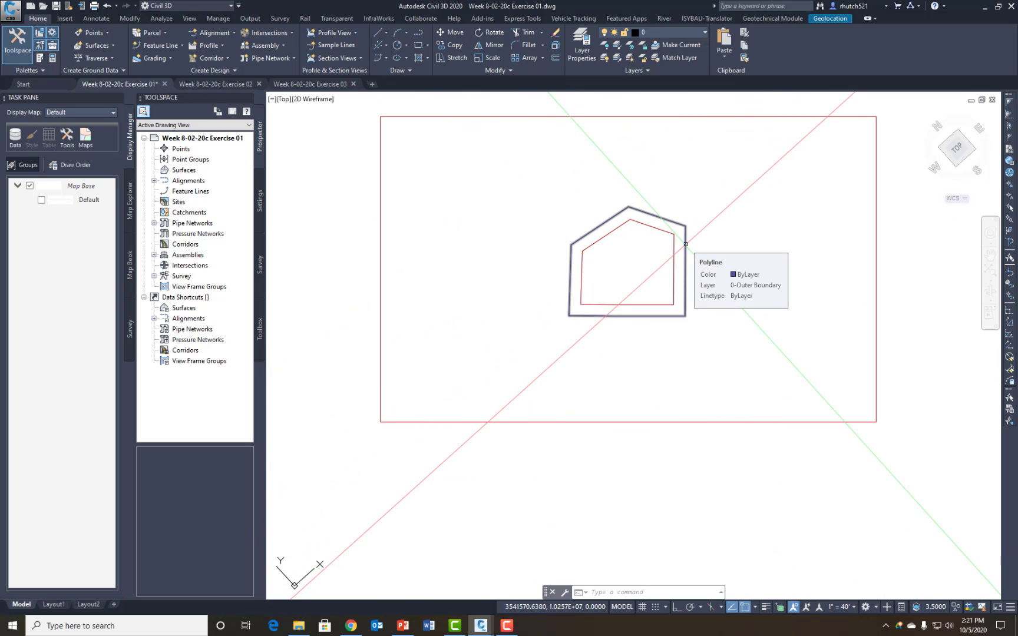
scroll(641, 267, "up", 3)
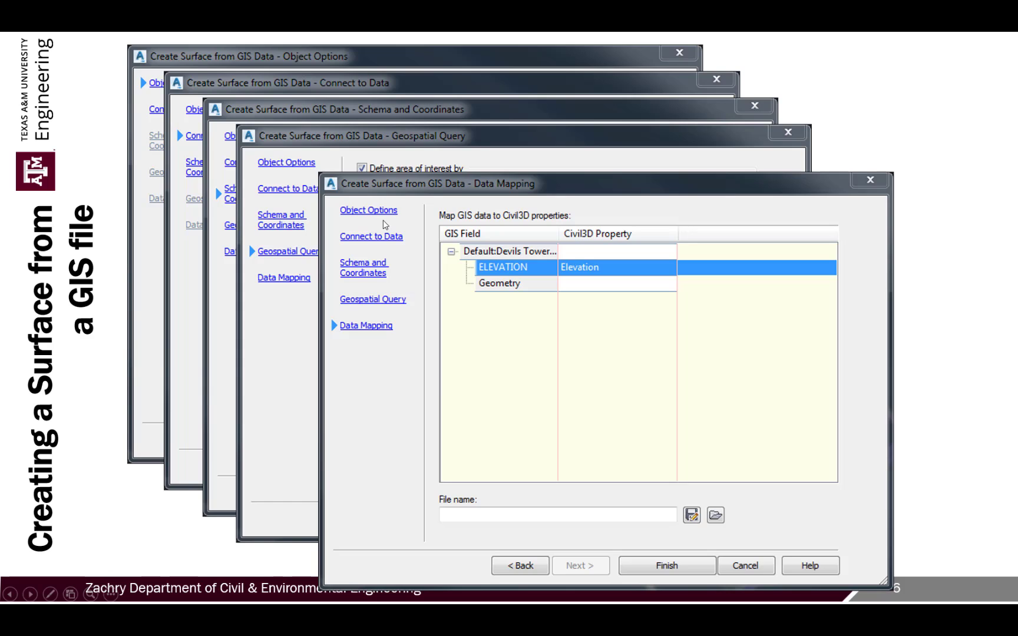
key("Left")
left_click(368, 228)
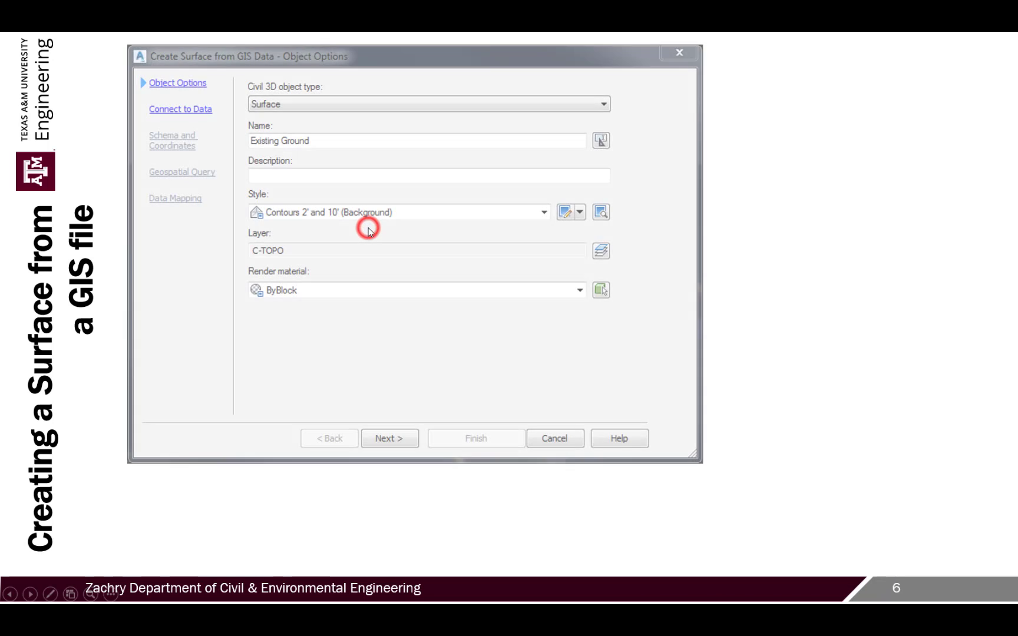
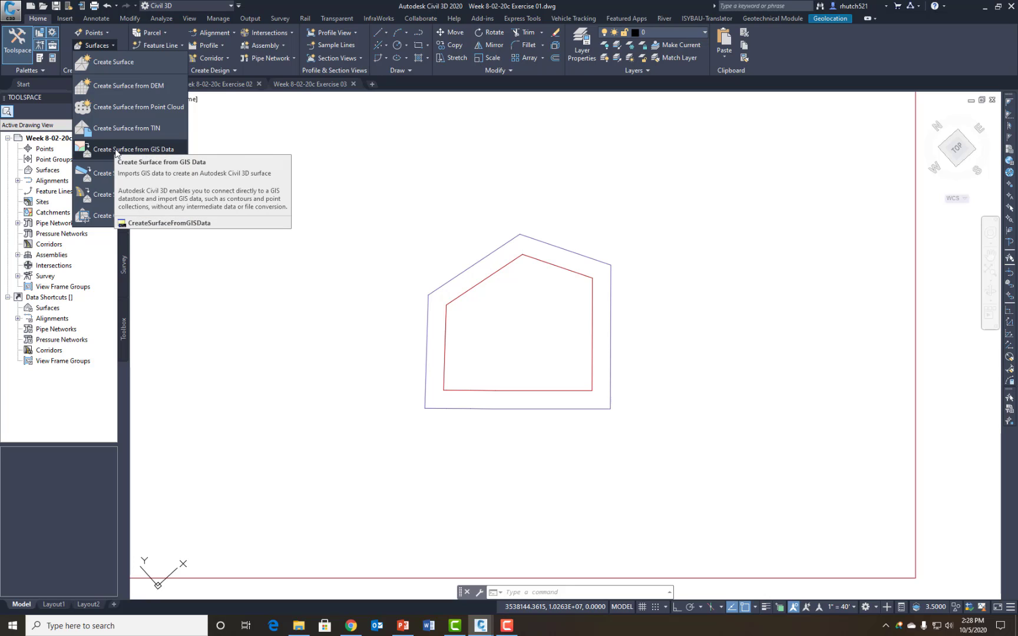
Start a surface from GIS data named Existing Ground with the description 2015 LIDAR.
left_click(116, 151)
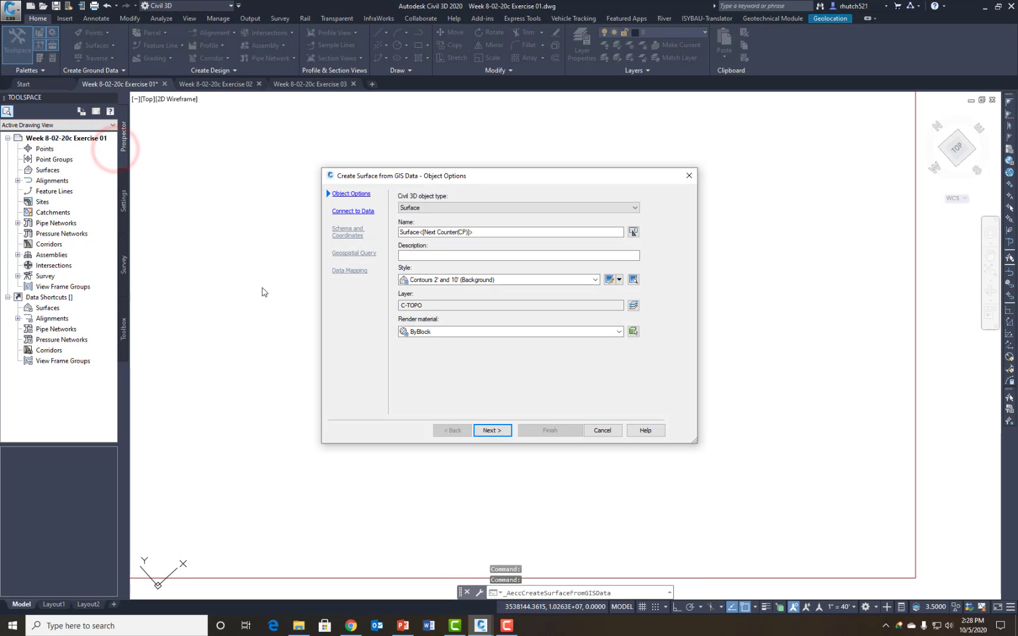
double_click(495, 231)
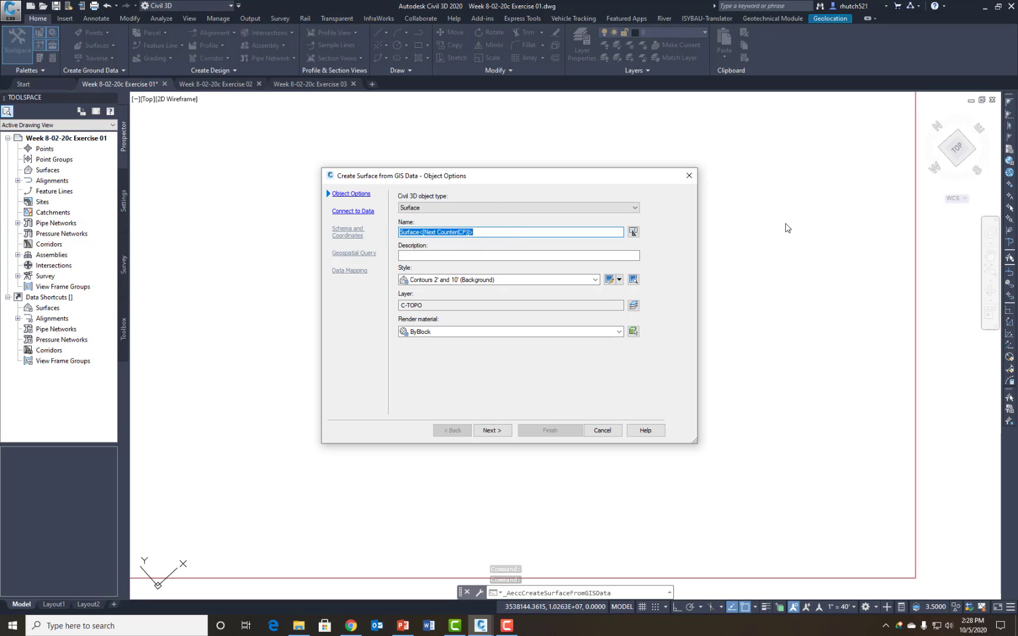
type("Existing Ground")
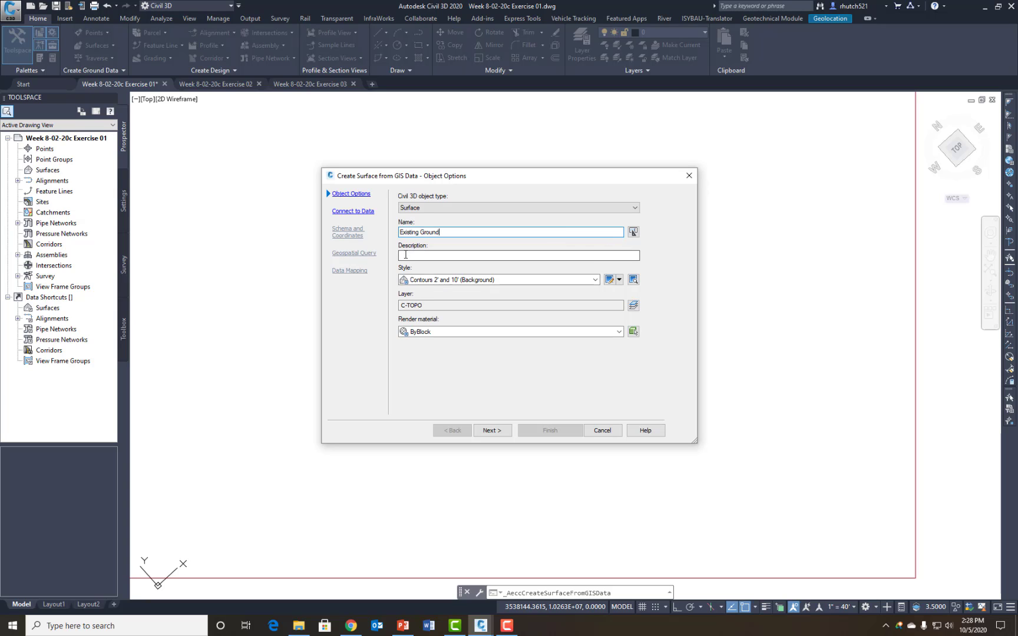
left_click(406, 255)
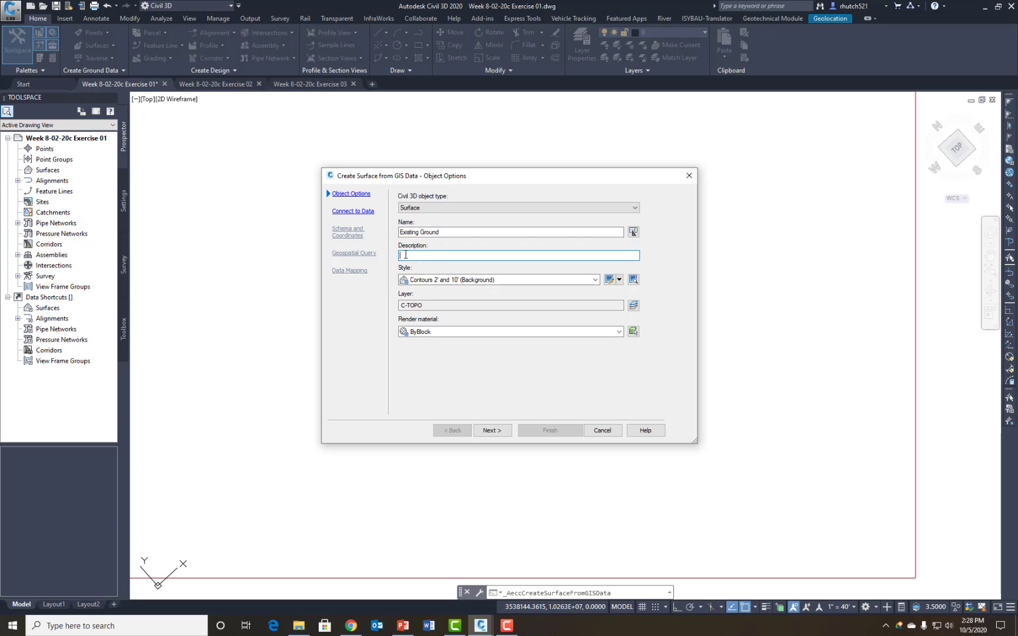
type("2015 LIDAR")
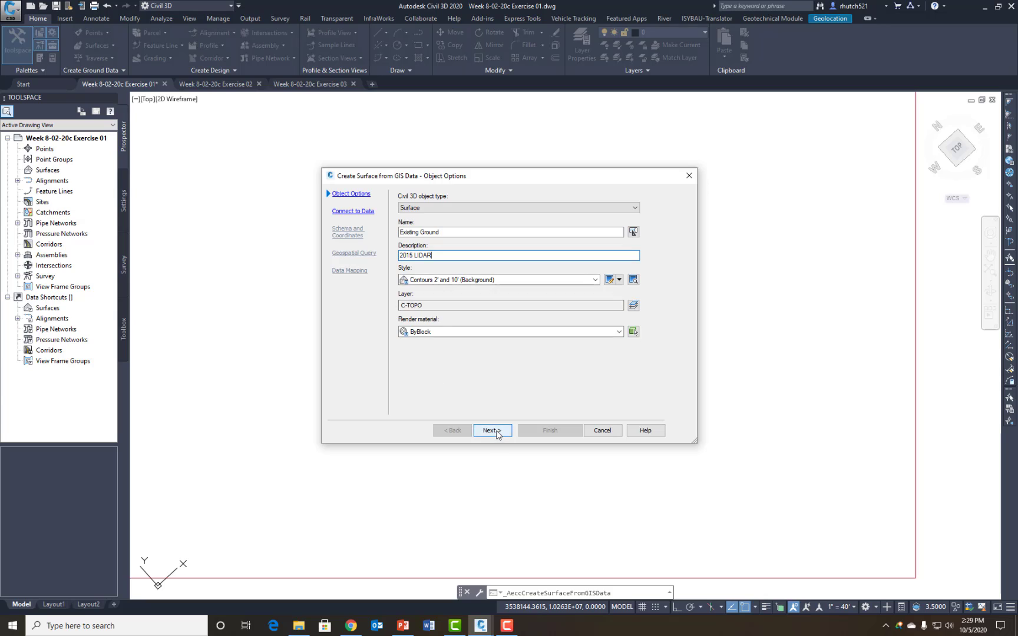
left_click(492, 431)
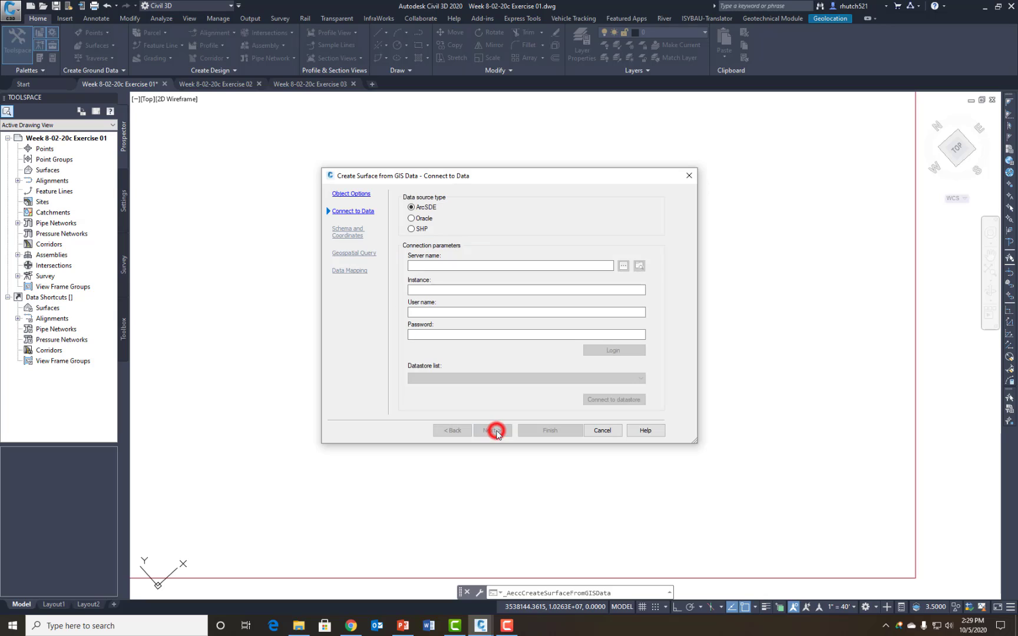
Connect the surface to an SHP data source using the folder C:\GIS Data\Week 08-02-20a GIS Map Data.
left_click(411, 229)
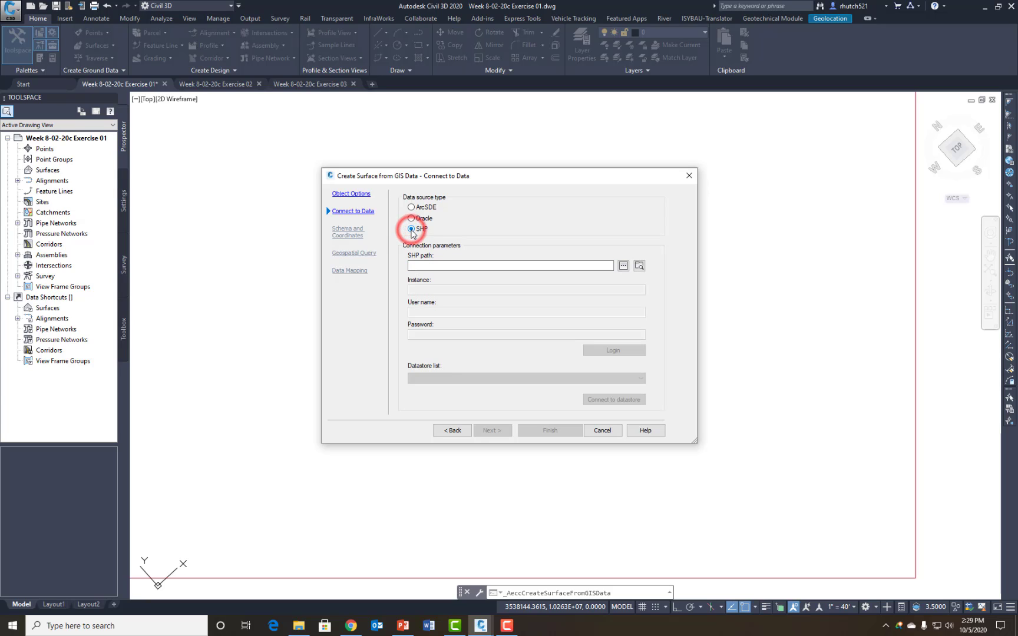
left_click(640, 268)
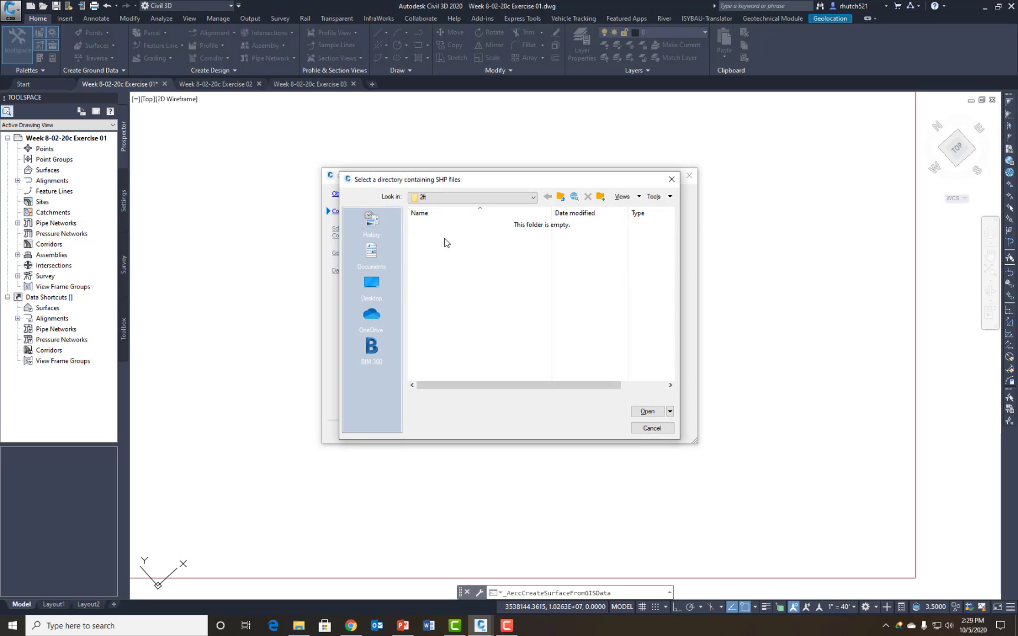
left_click(561, 198)
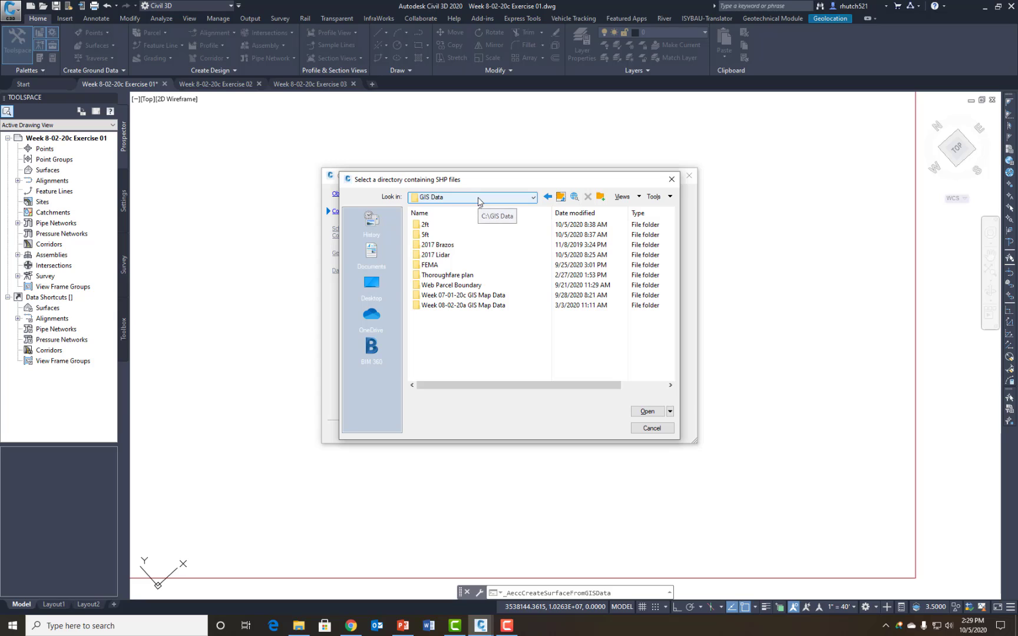
left_click(478, 198)
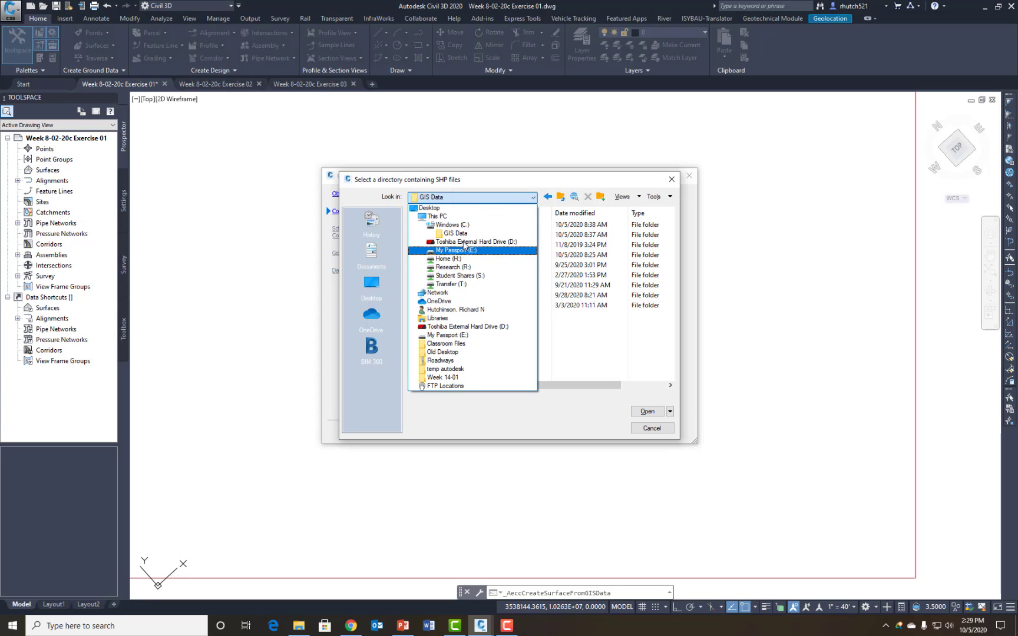
left_click(454, 224)
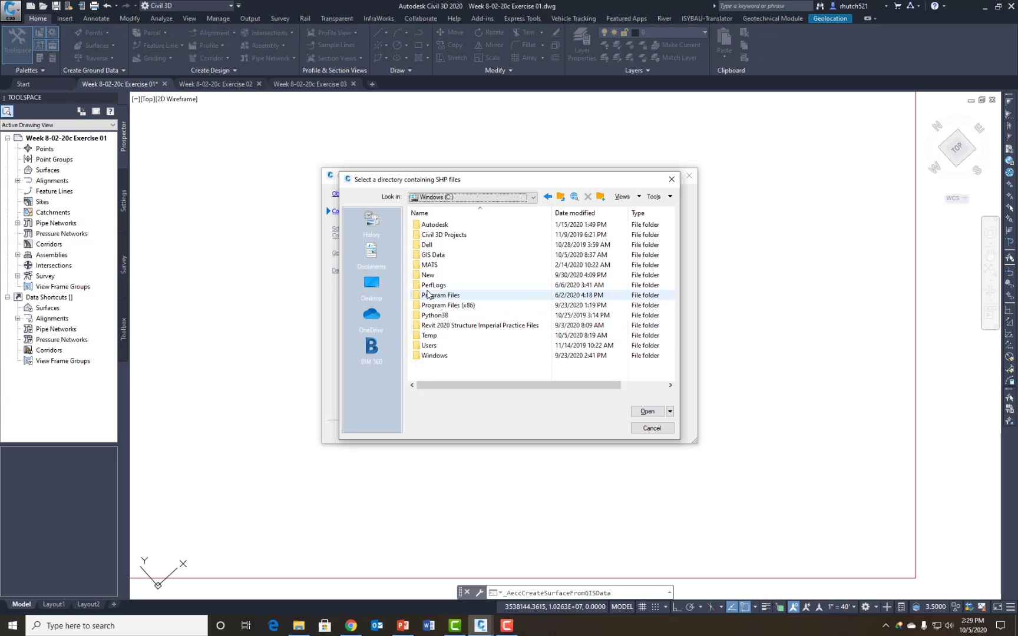
double_click(433, 255)
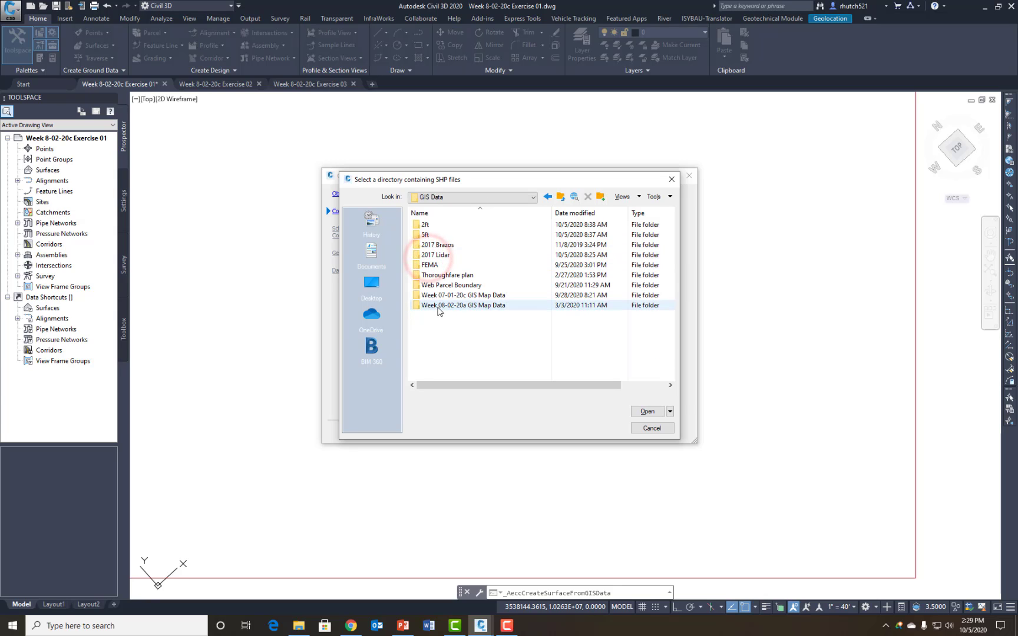
double_click(438, 306)
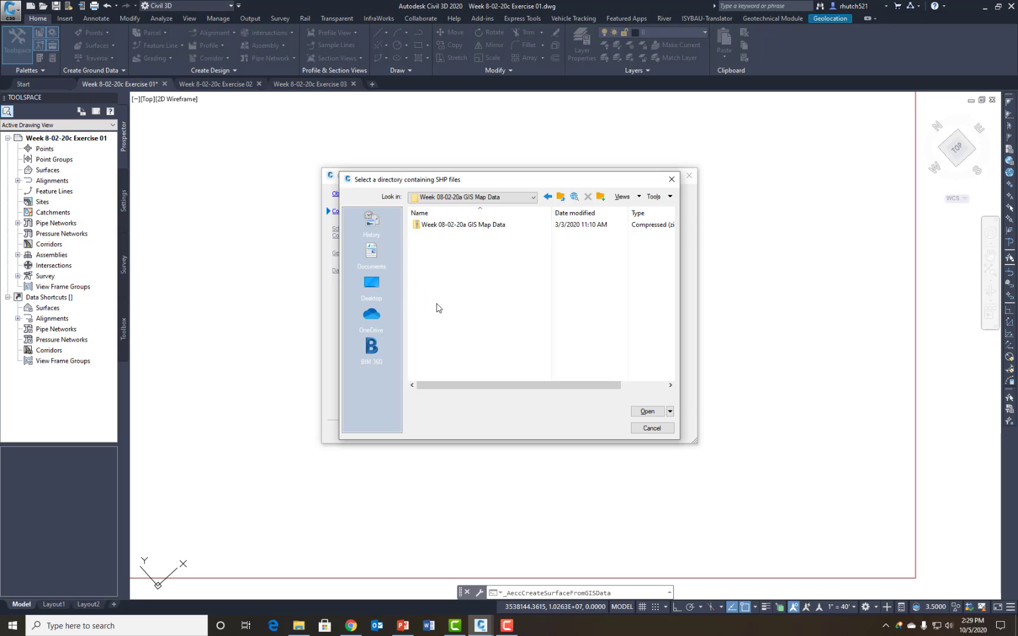
left_click(646, 410)
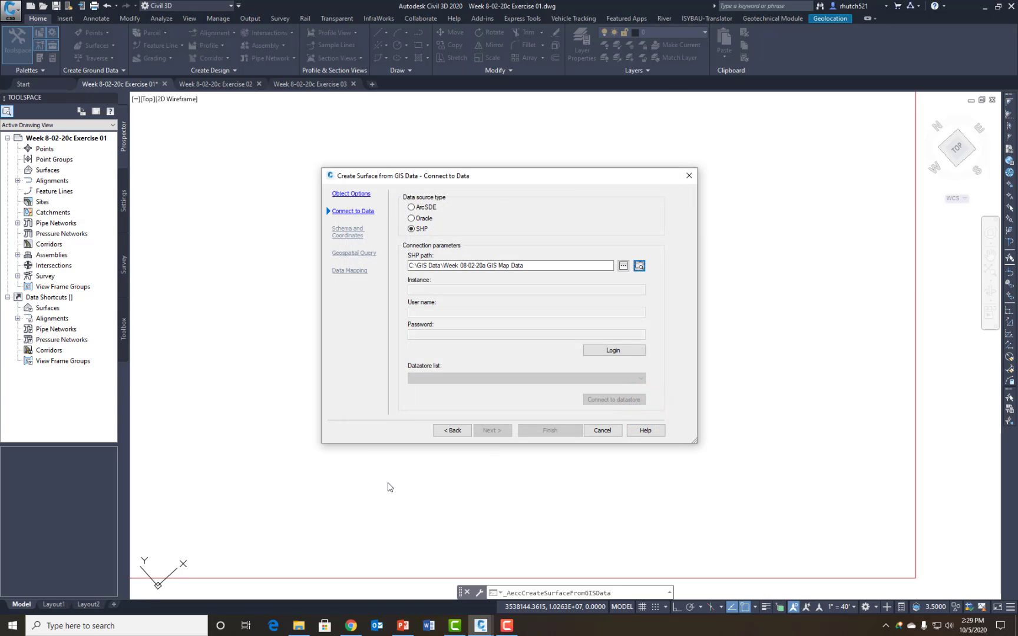
left_click(599, 353)
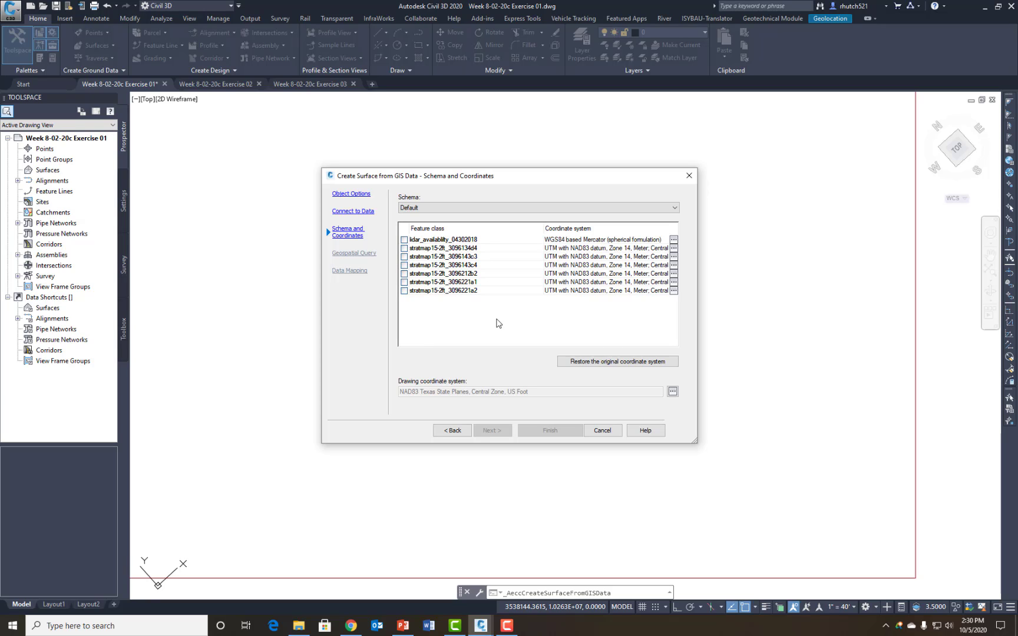
Include the stratmap15-2ft_3096221a1 and stratmap15-2ft_3096212b2 feature classes as the surface's source data.
left_click(403, 283)
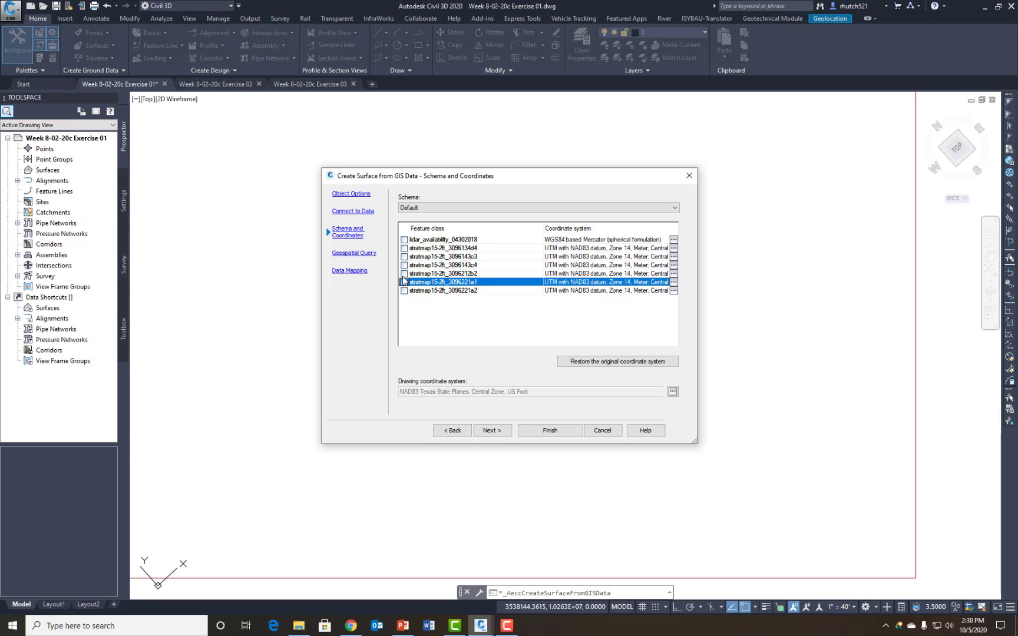
left_click(403, 274)
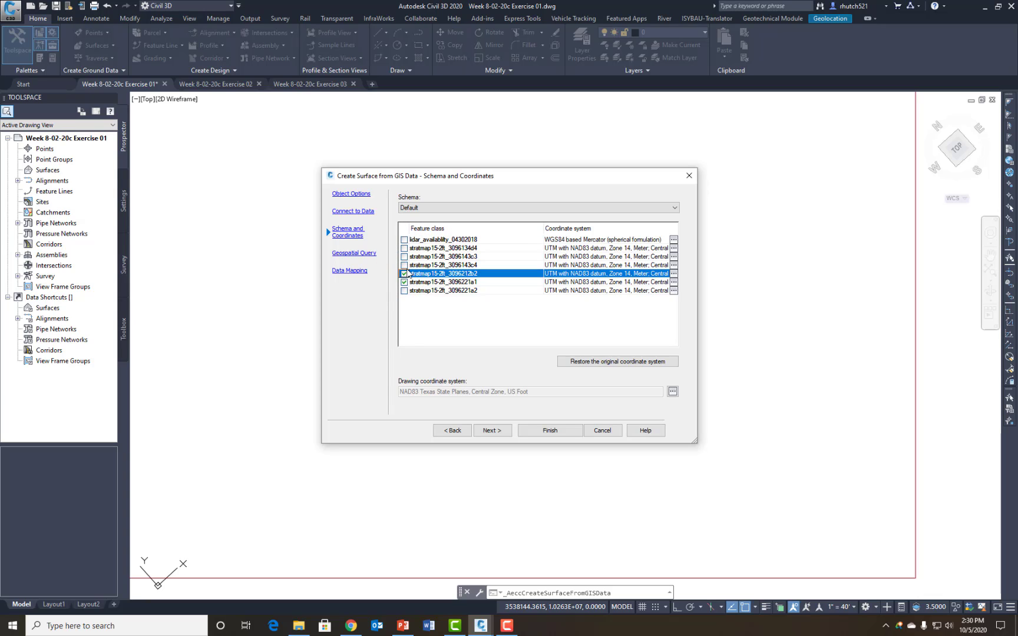
left_click(489, 431)
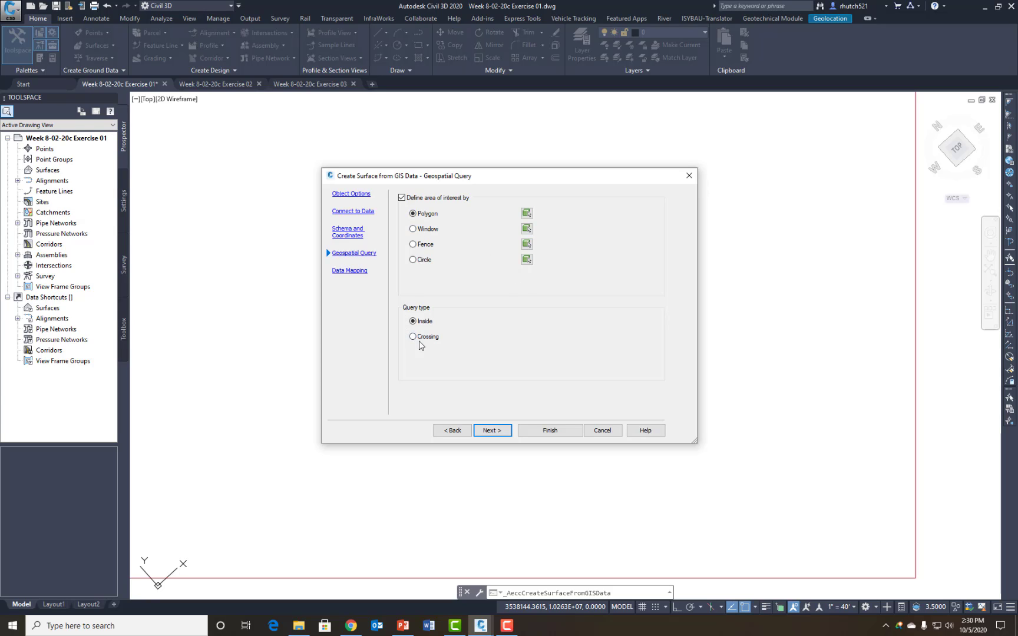
Set the geospatial query type to Crossing and use the existing outer boundary polyline as the polygon area of interest.
left_click(412, 337)
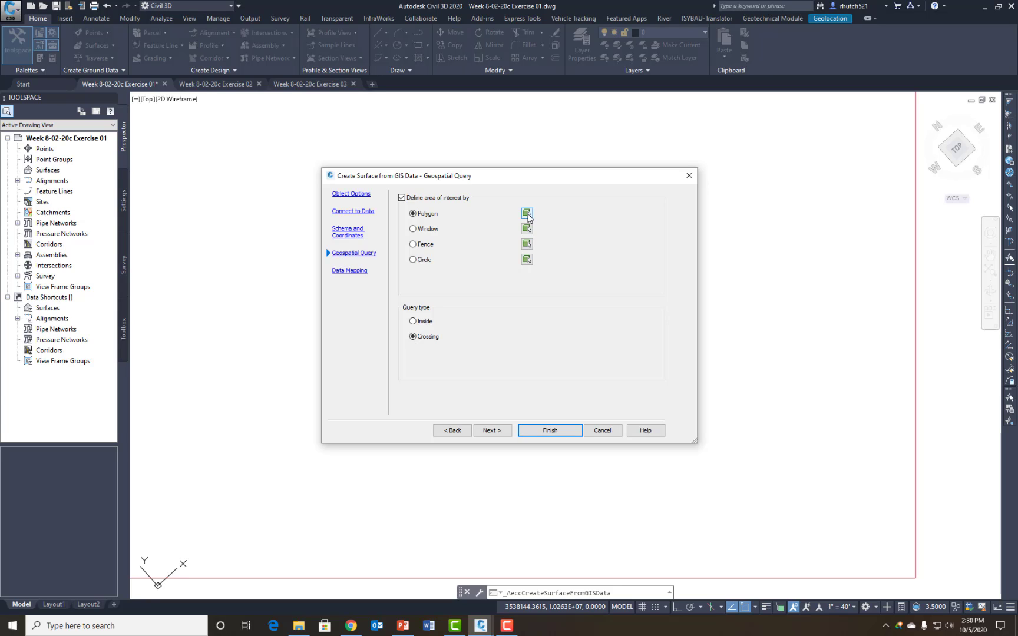
left_click(526, 213)
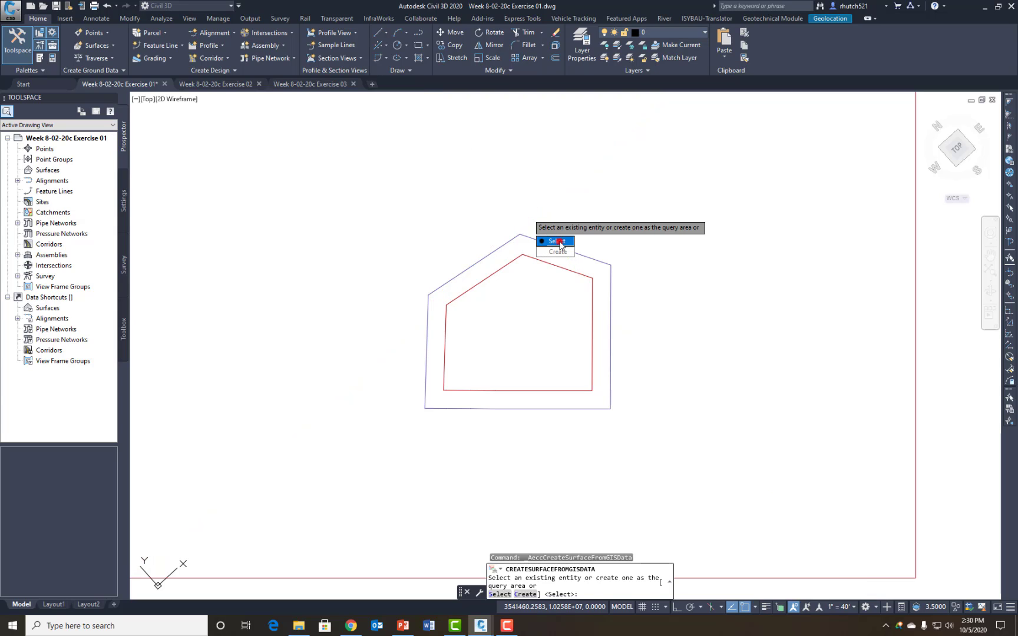
left_click(557, 242)
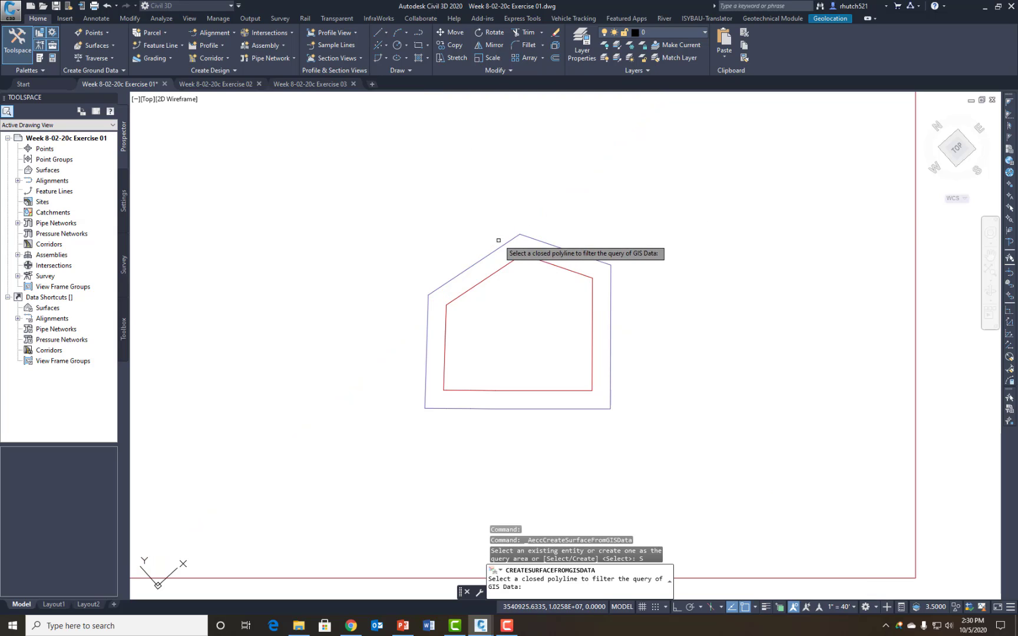
left_click(485, 256)
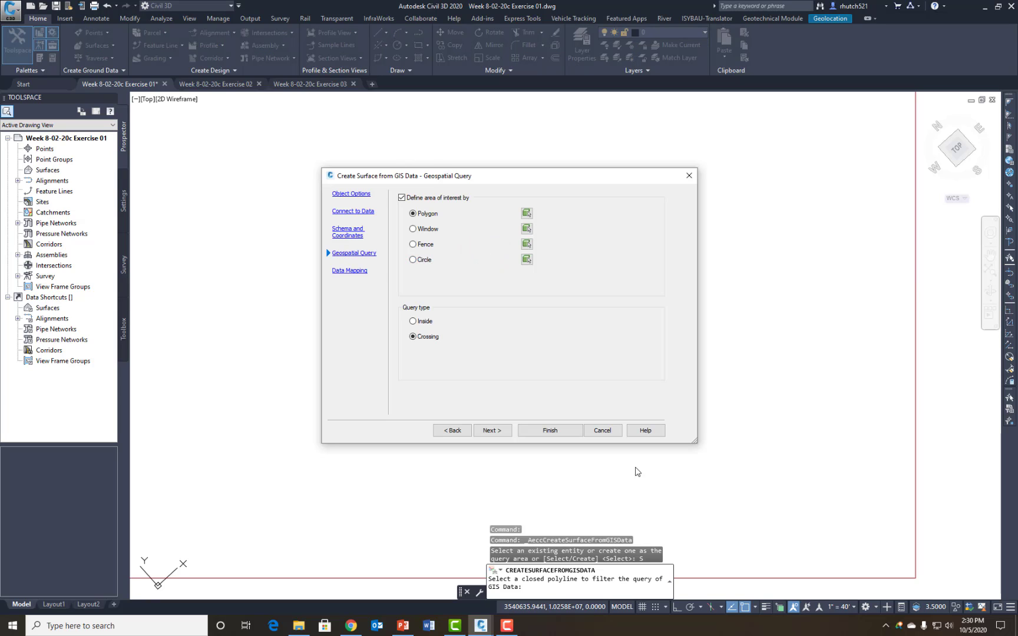
Map the ELEVATION field of both stratmap15 feature classes to the Elevation property and finish creating the surface.
left_click(499, 431)
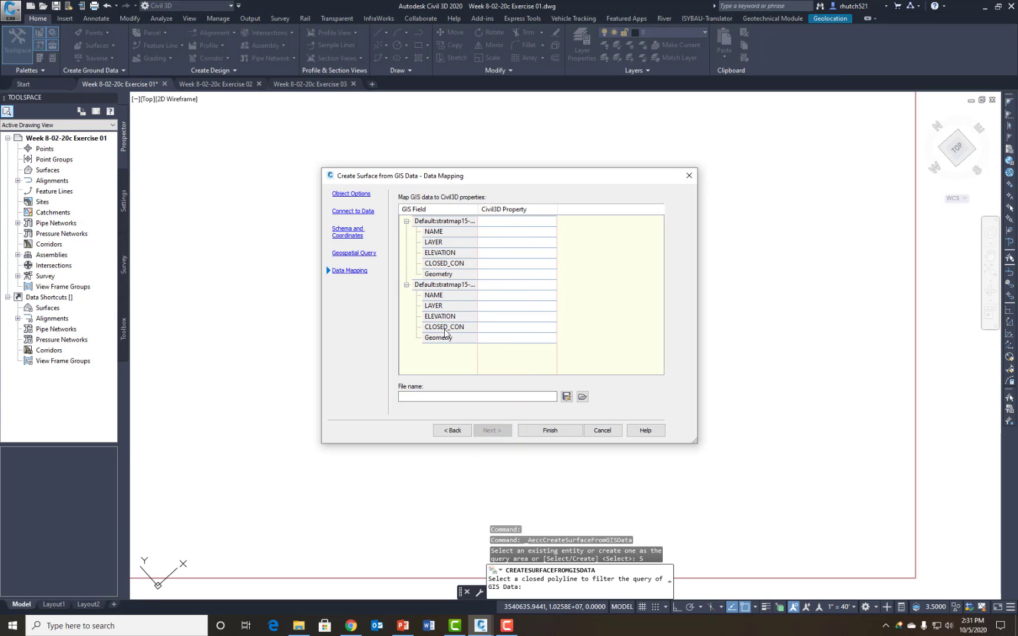
left_click(502, 255)
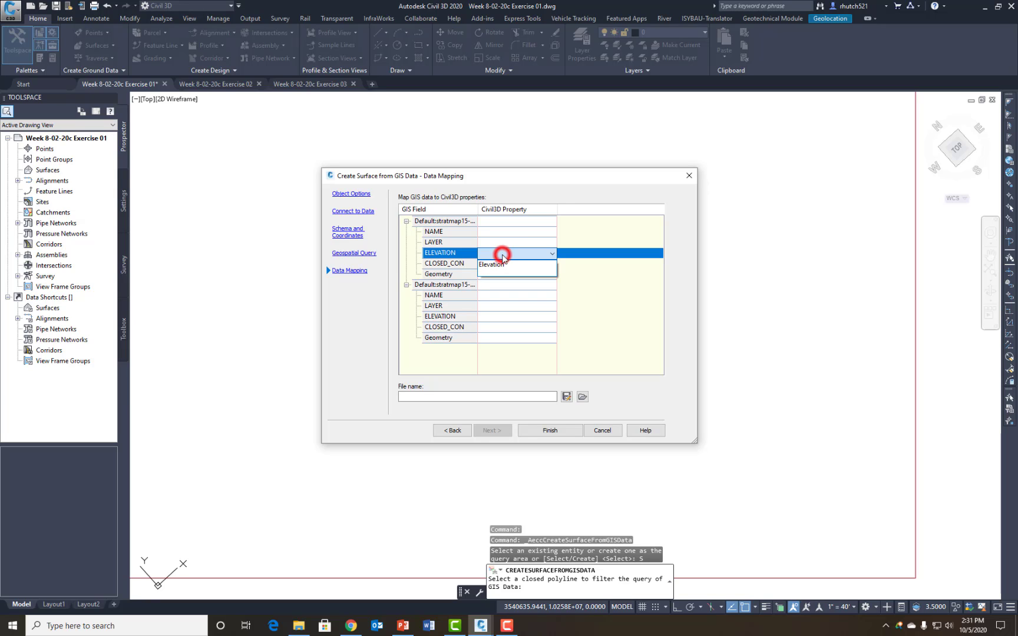
left_click(493, 265)
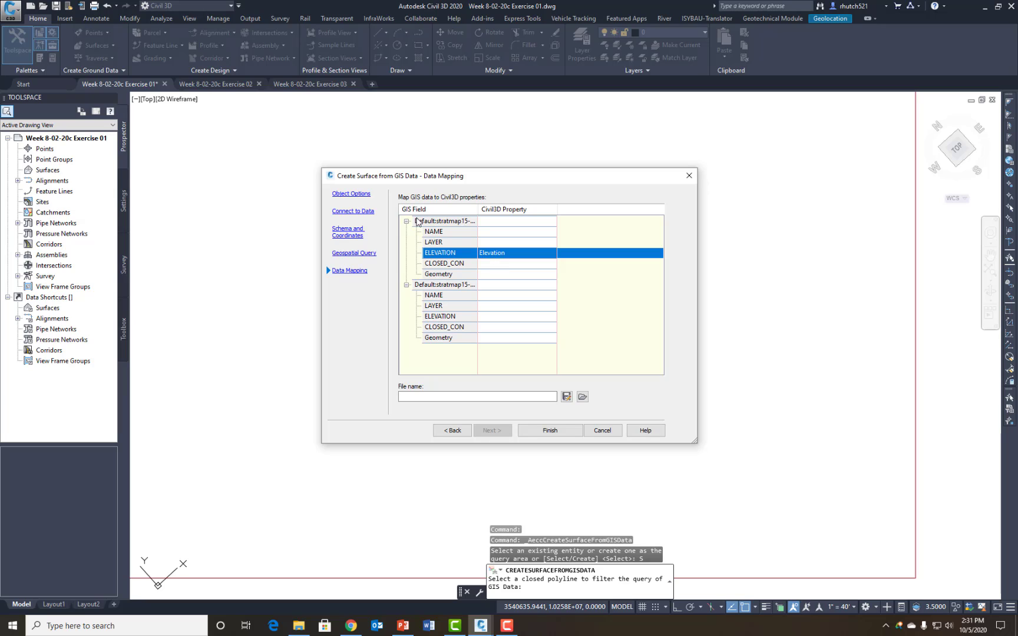
left_click(518, 317)
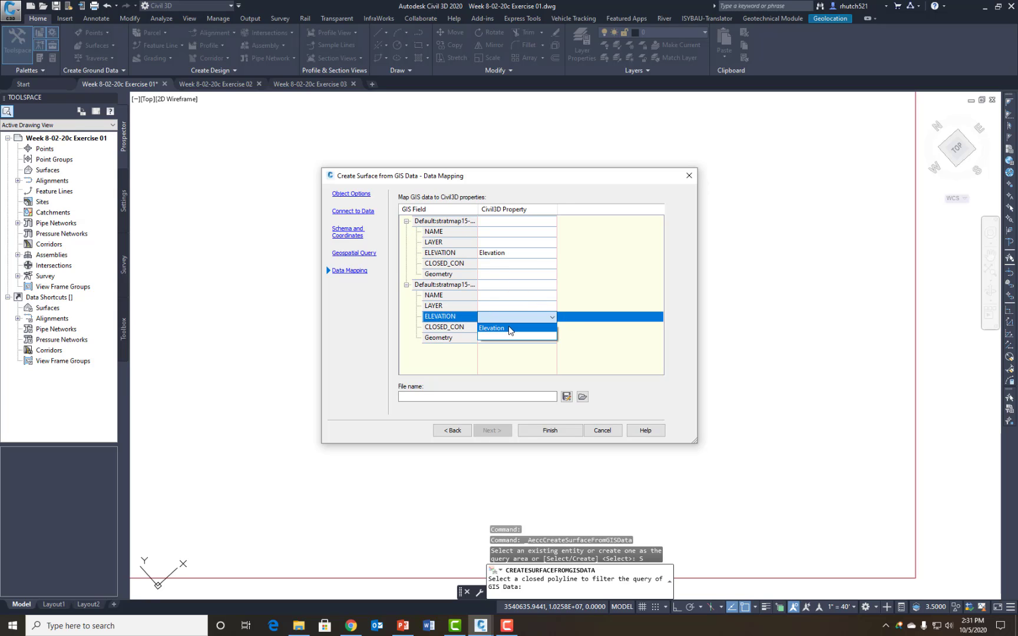
left_click(500, 329)
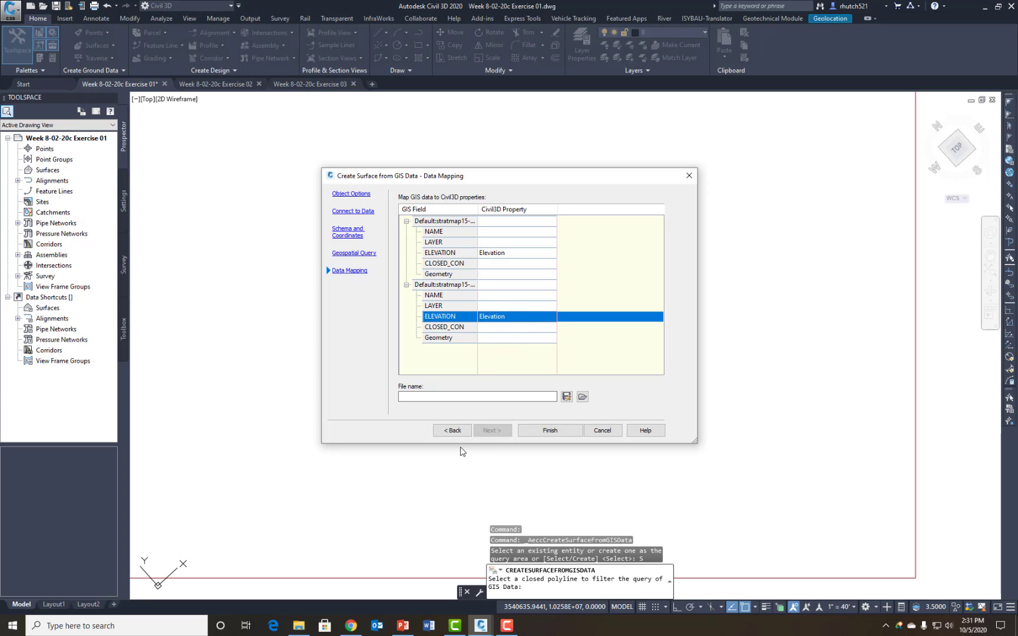
left_click(550, 431)
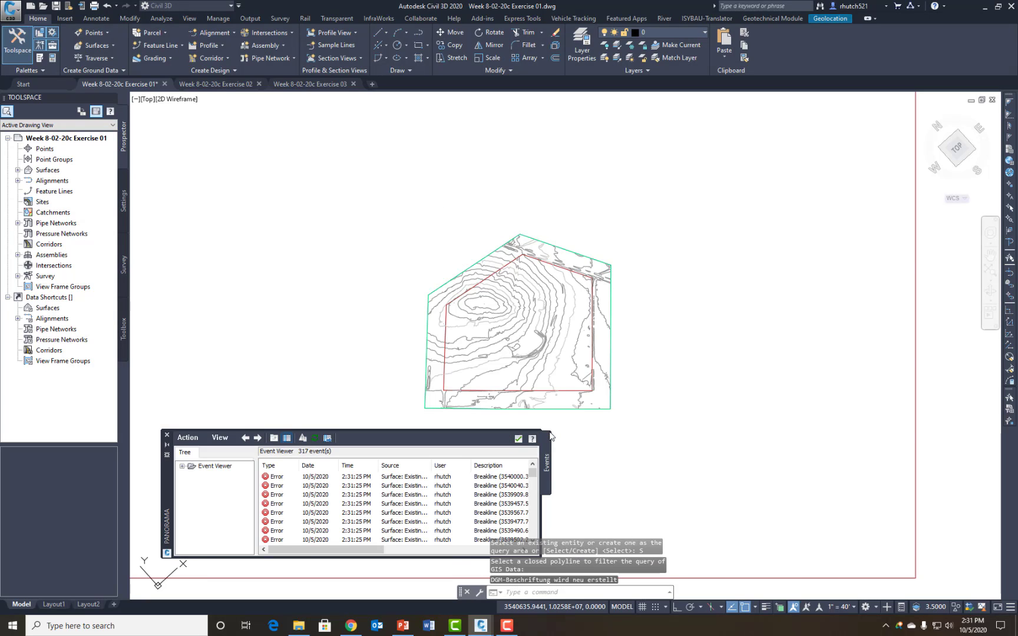
Review the events logged for the new surface, including their full descriptions, and close the event viewer.
left_click(367, 436)
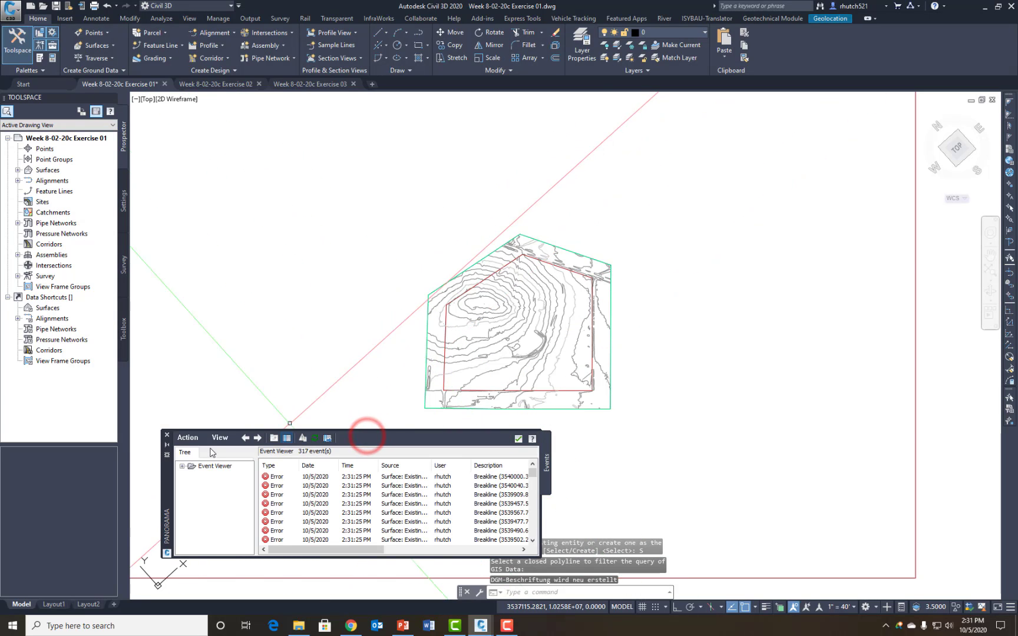
left_click_drag(164, 487, 181, 237)
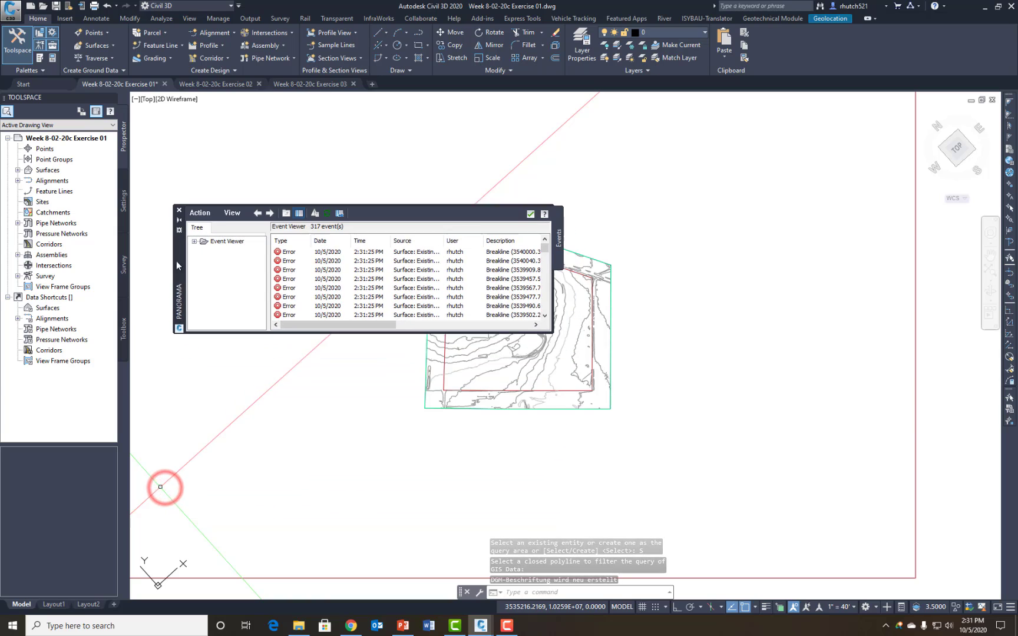
left_click_drag(358, 326, 521, 328)
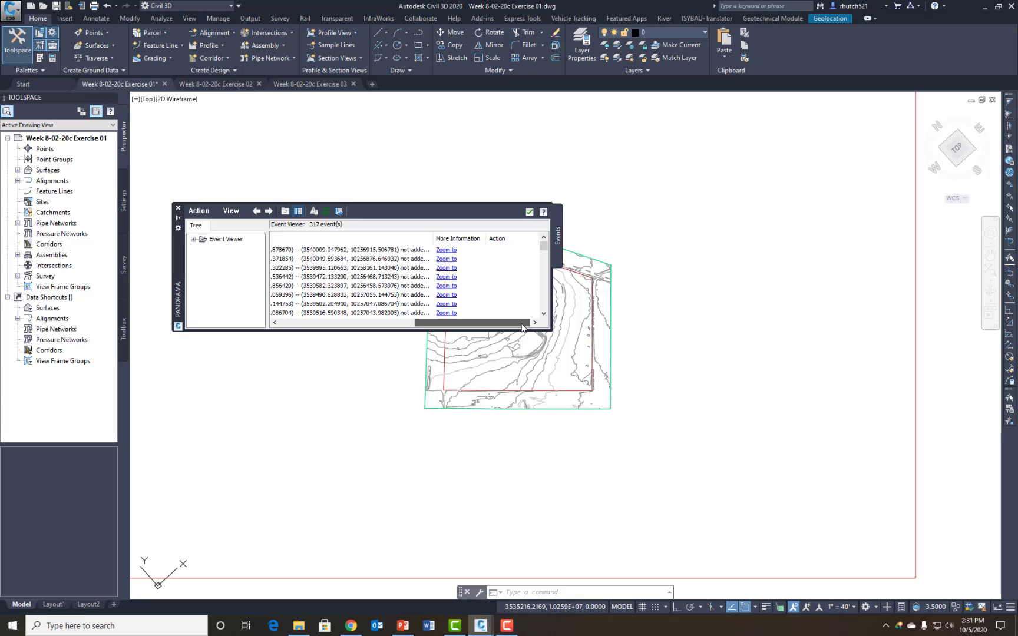
left_click_drag(522, 328, 377, 328)
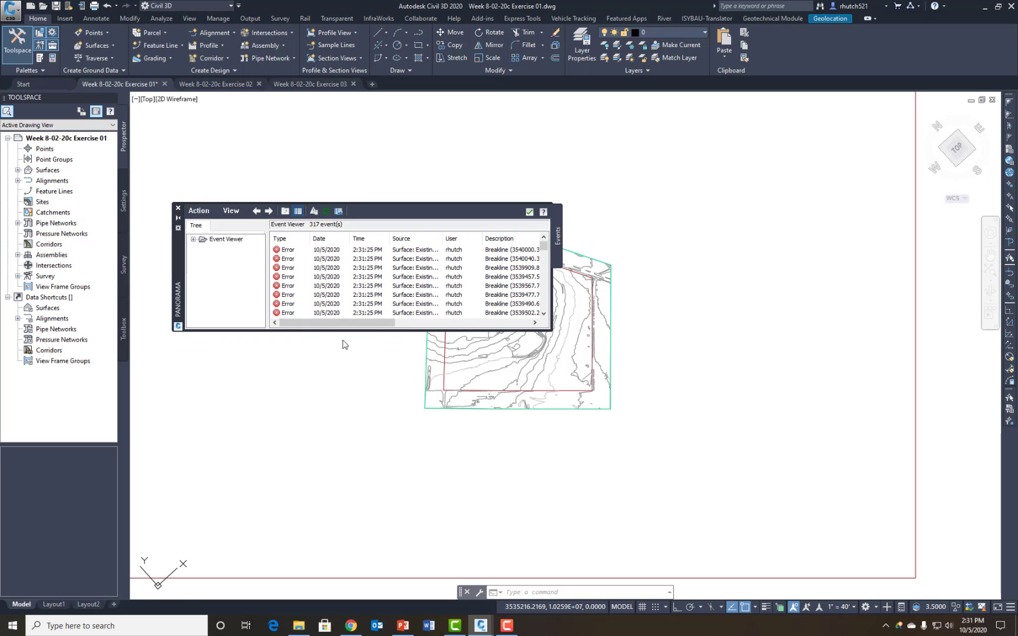
left_click(178, 208)
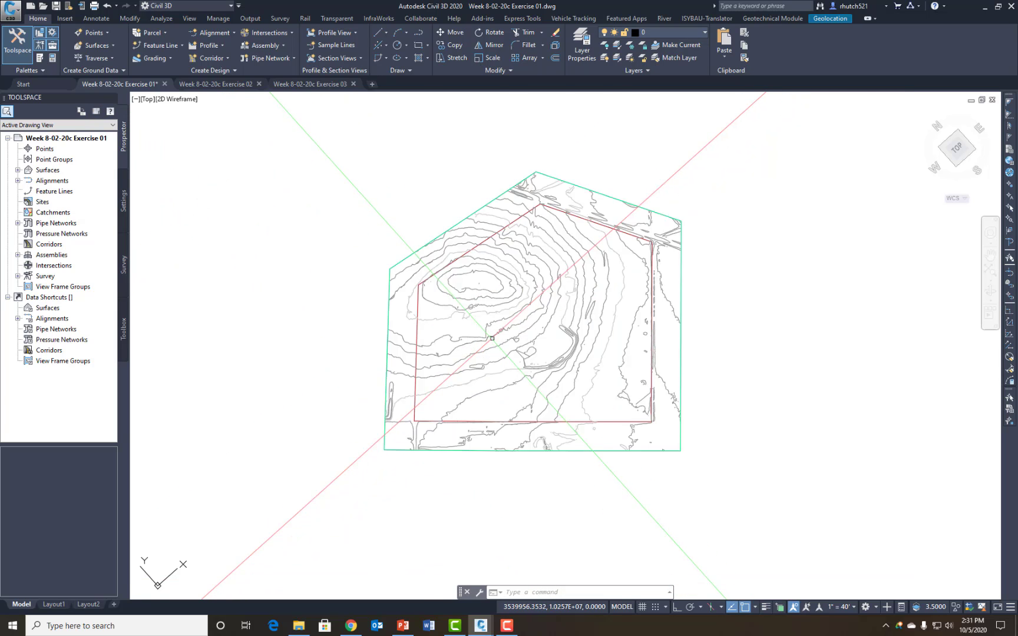
Inspect the Existing Ground contours inside the outer boundary and check the surface elevation at a few points.
scroll(492, 338, "up", 2)
mouse_move(492, 338)
middle_mouse_down()
mouse_move(486, 390)
mouse_move(437, 506)
middle_mouse_up()
scroll(508, 417, "down", 1)
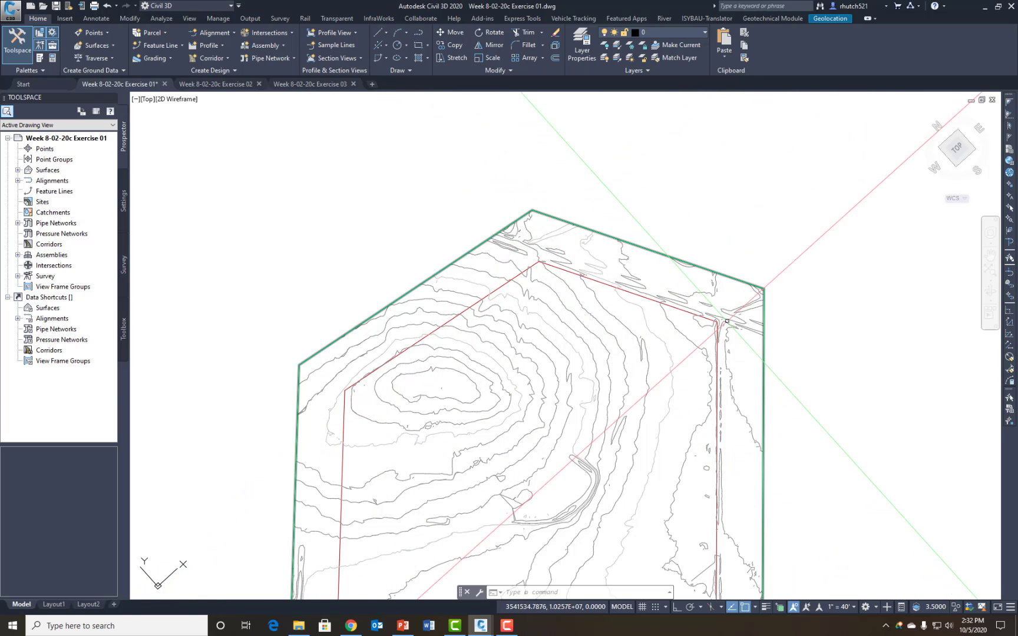
mouse_move(522, 451)
middle_mouse_down()
mouse_move(602, 343)
mouse_move(573, 316)
middle_mouse_up()
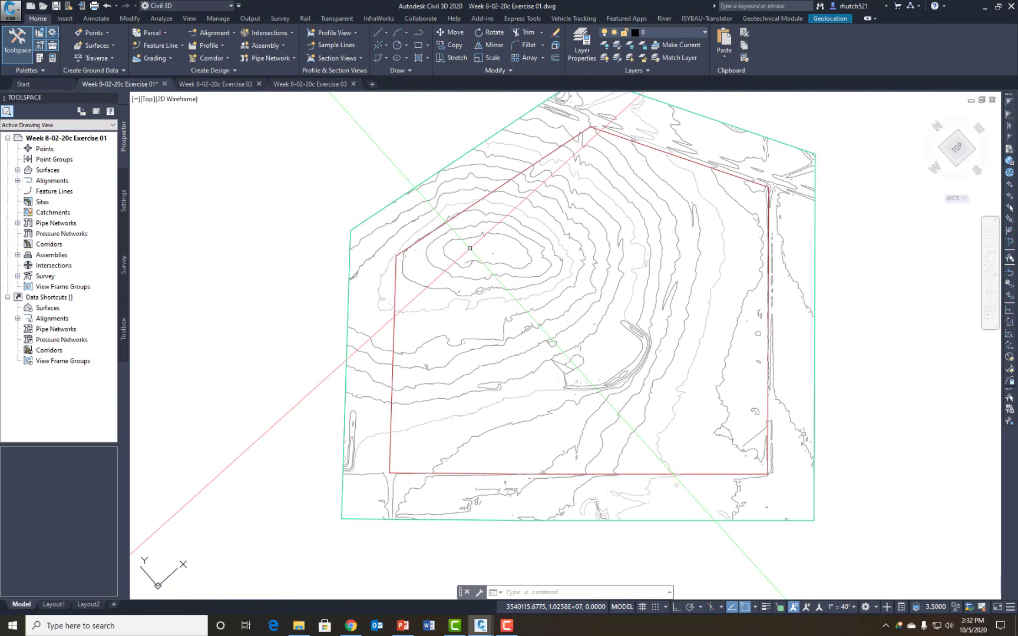
mouse_move(475, 251)
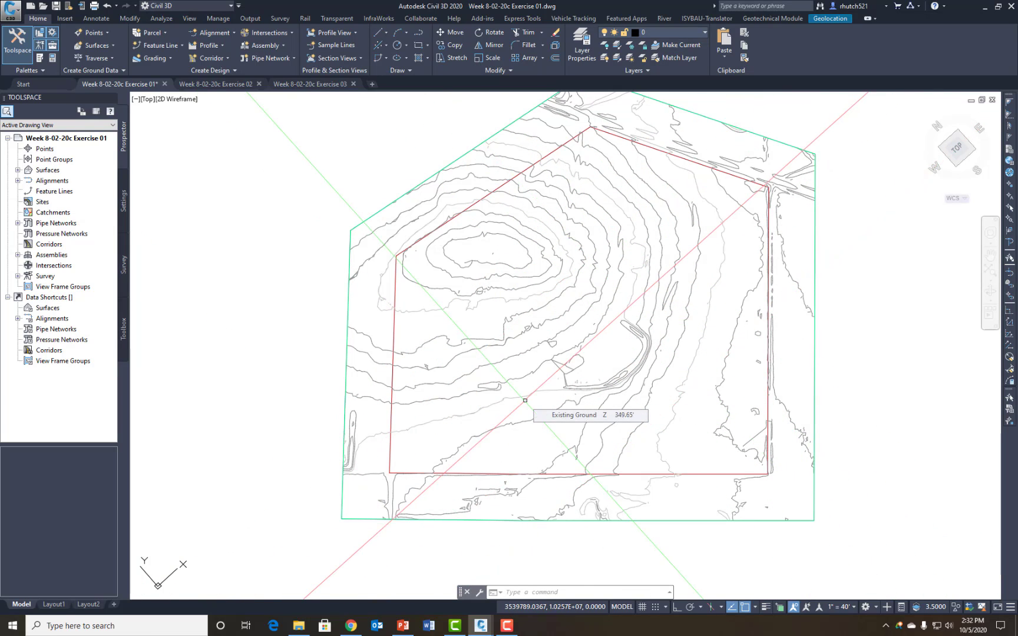
middle_click_drag(577, 349, 551, 379)
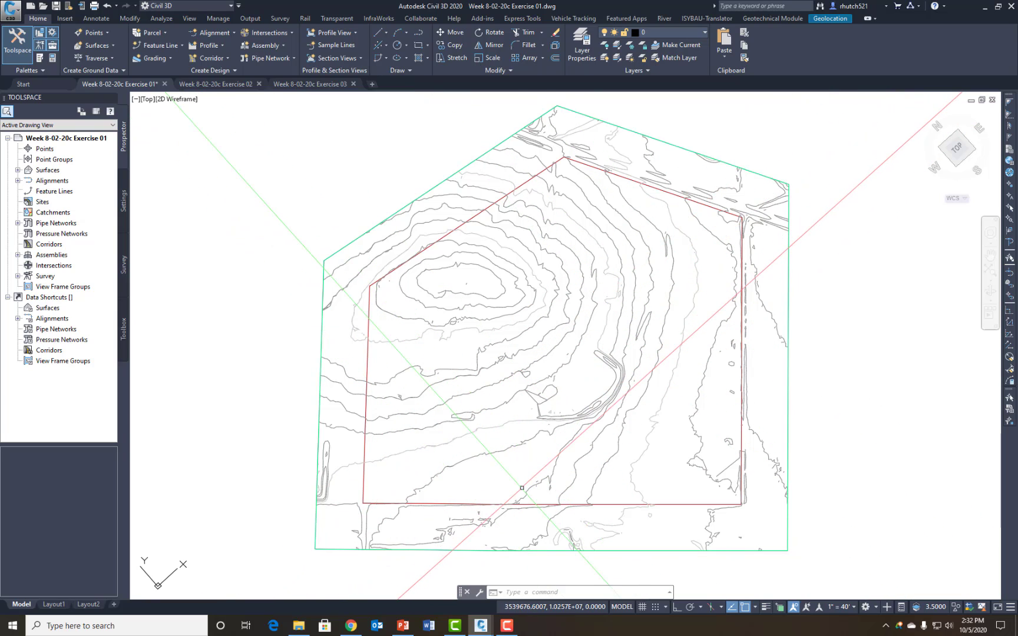
mouse_move(521, 488)
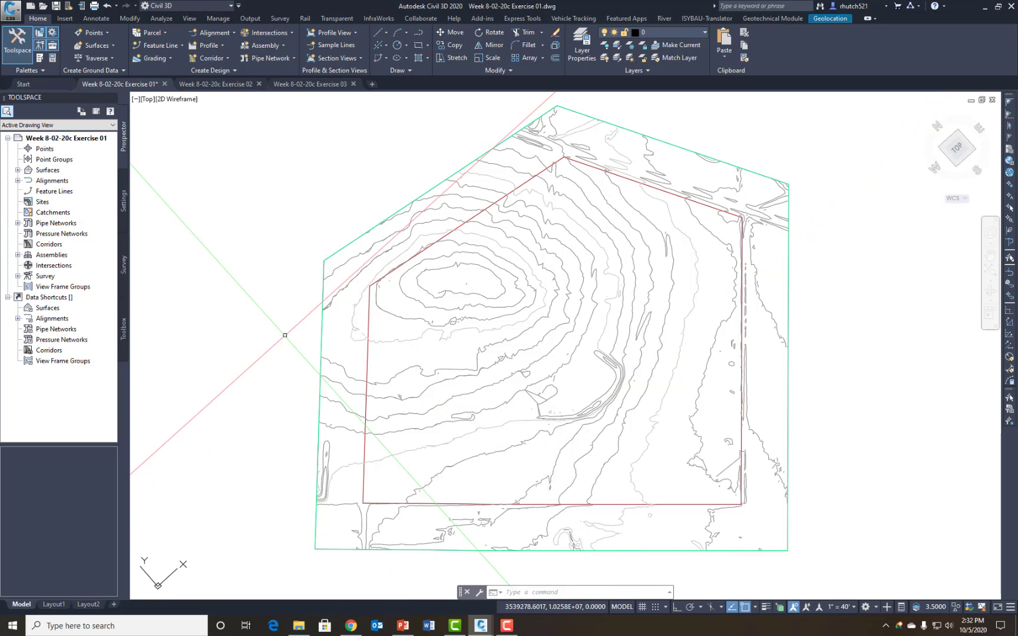
Undo the view changes and the creation of the surface from GIS data, and close the event viewer.
key("ctrl+z")
key("ctrl+z")
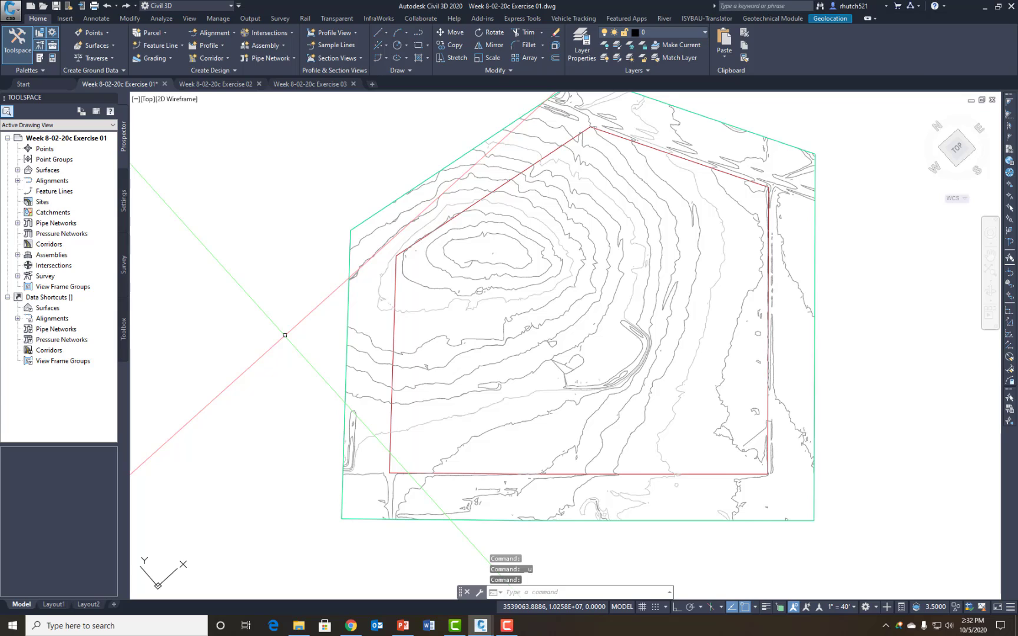
key("ctrl+z")
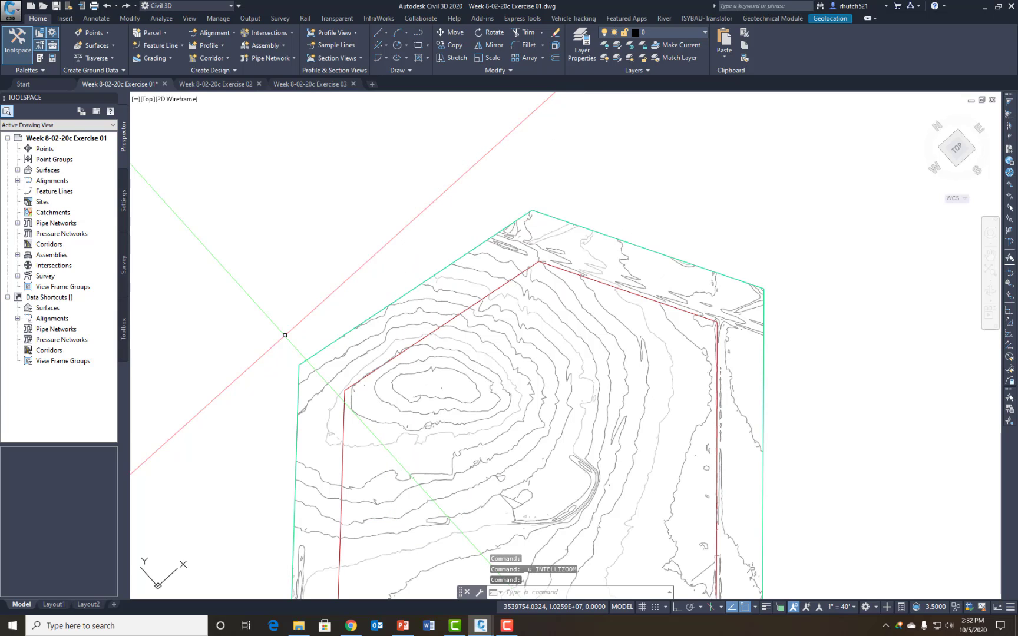
key("ctrl+z")
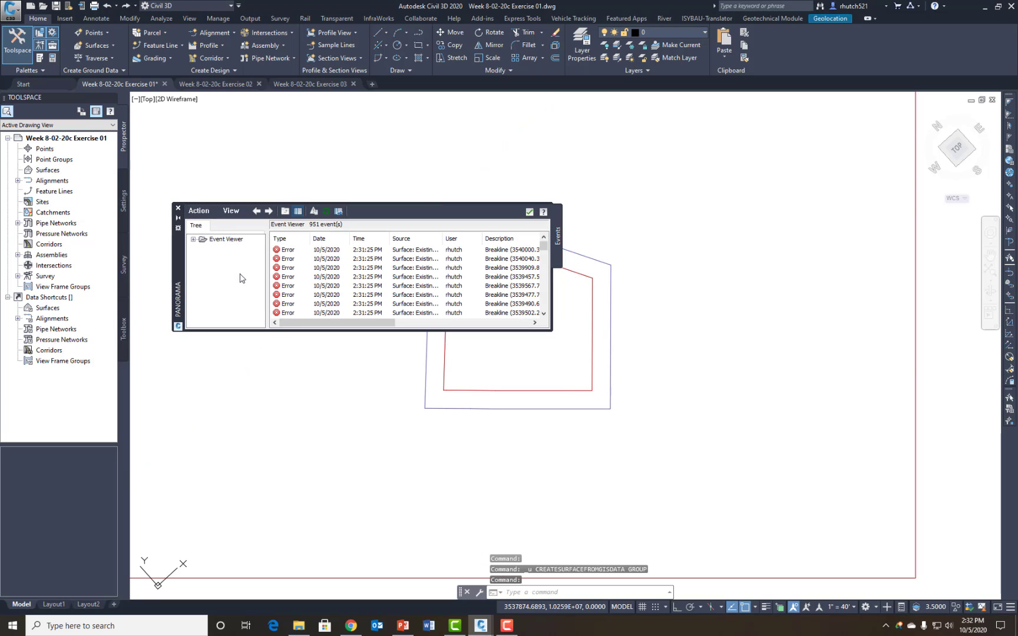
left_click(178, 208)
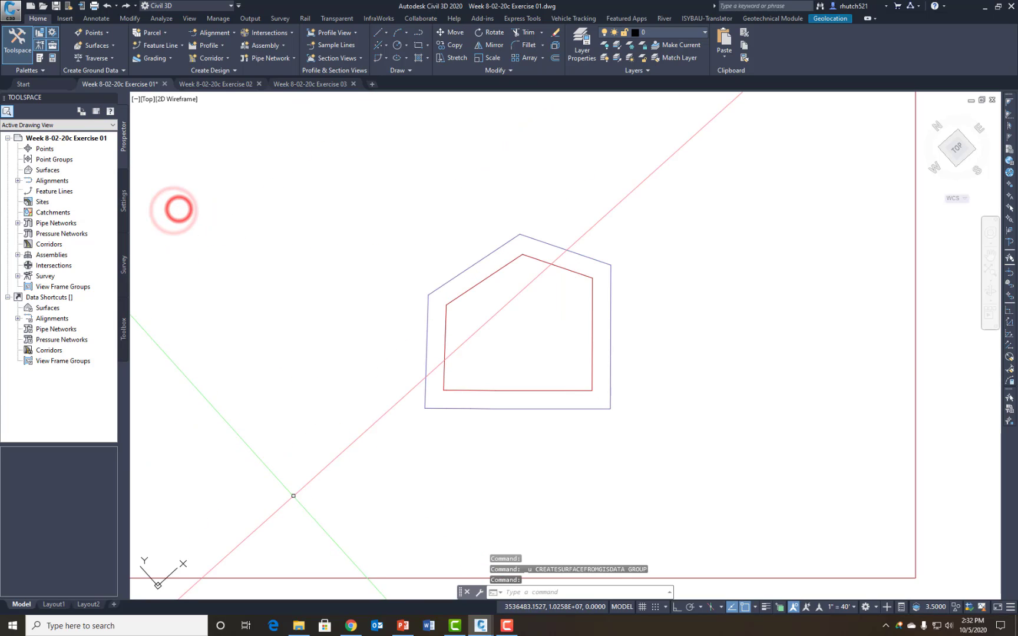
Start a new surface from GIS data named Existing Ground with the description 2015 LIDAR.
left_click(113, 46)
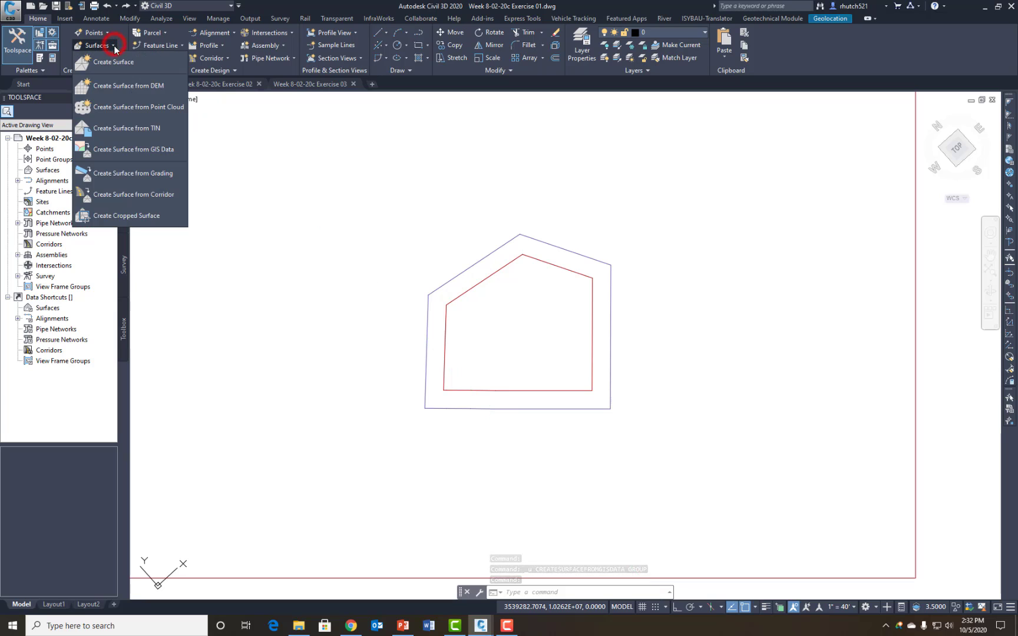
left_click(135, 150)
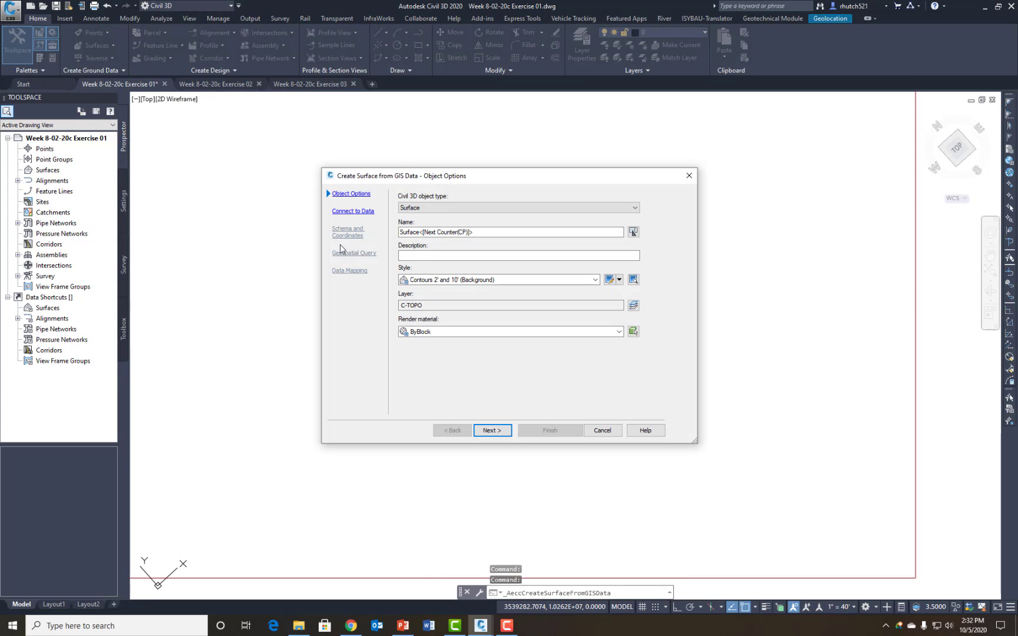
double_click(489, 232)
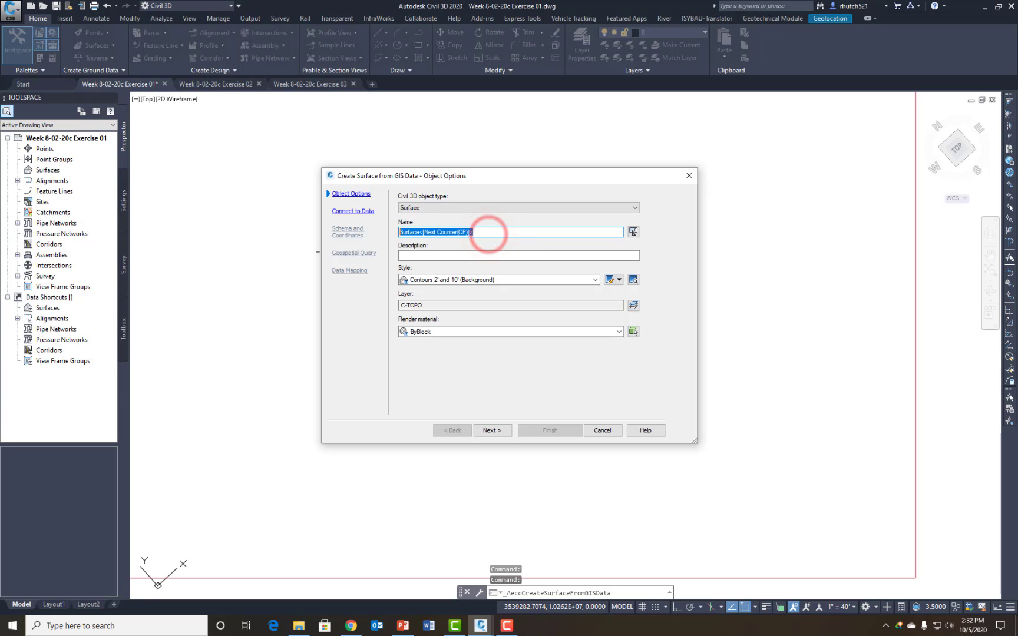
type("Existing Ground")
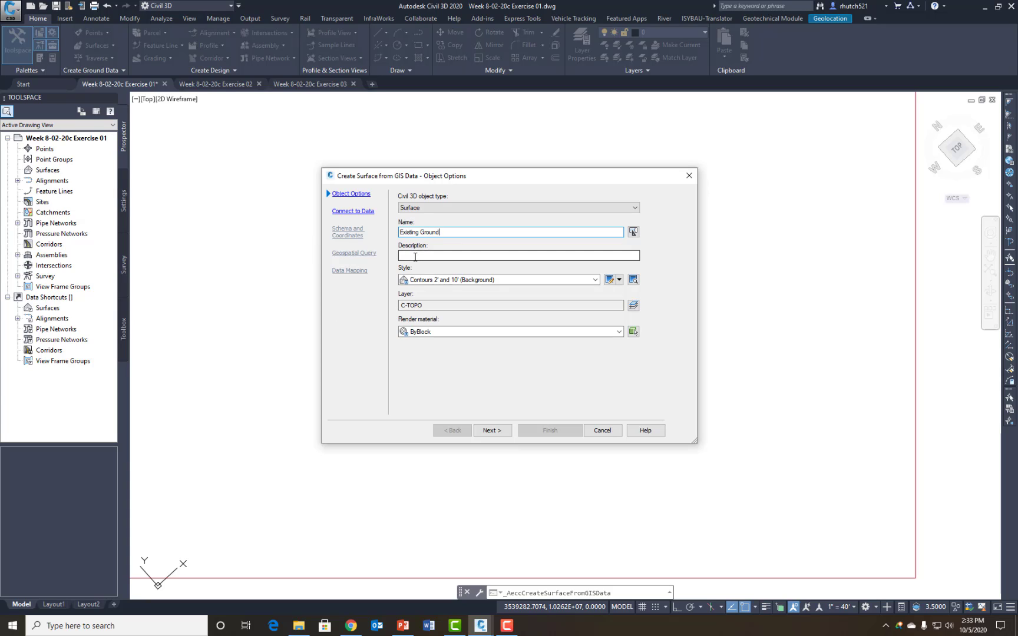
left_click(415, 256)
type("2015")
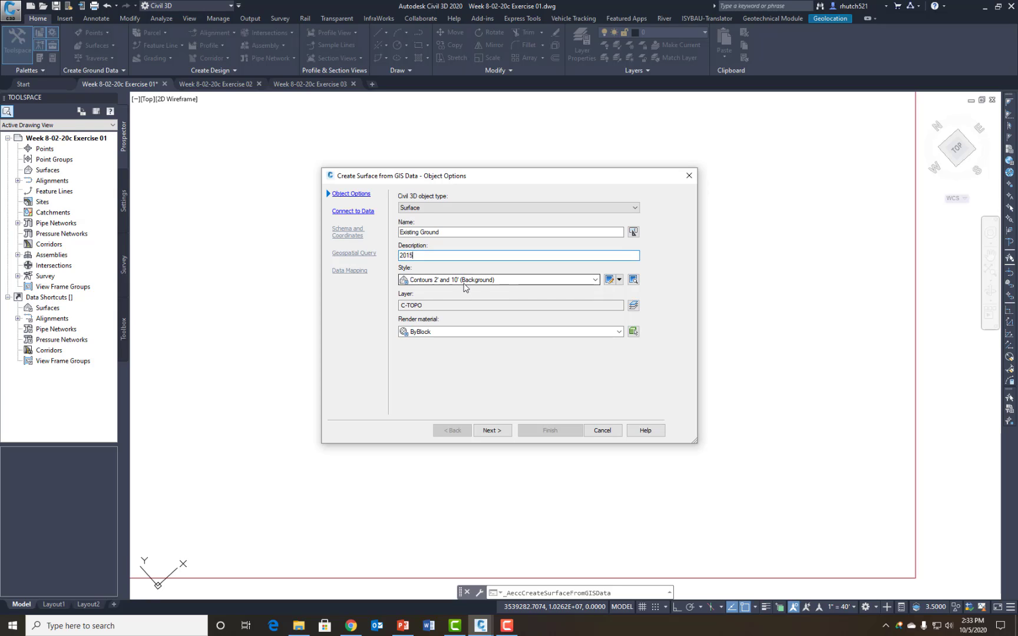
type(" LIDAR")
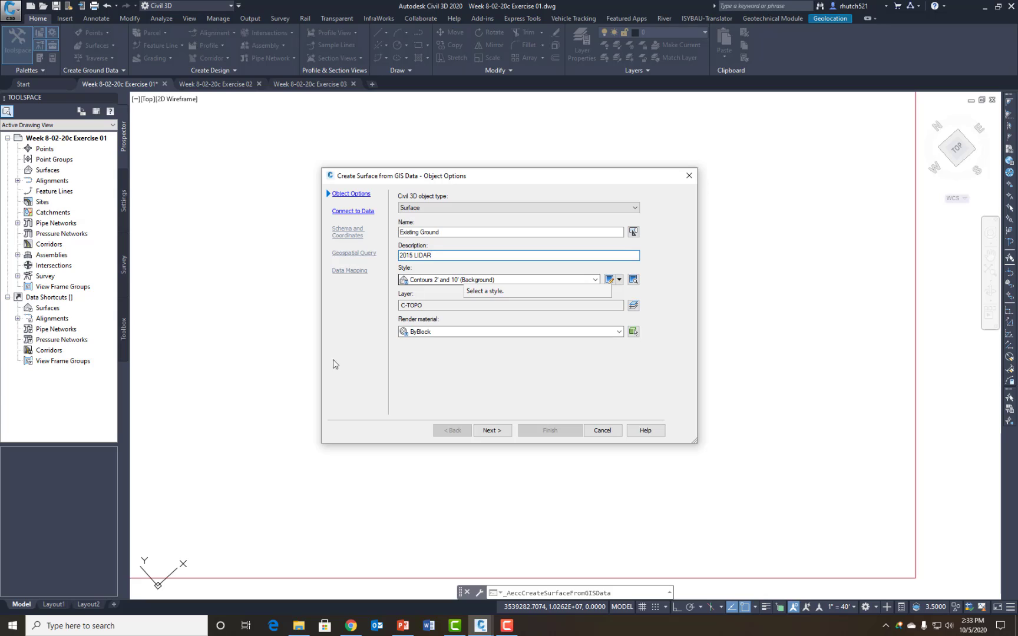
left_click(492, 430)
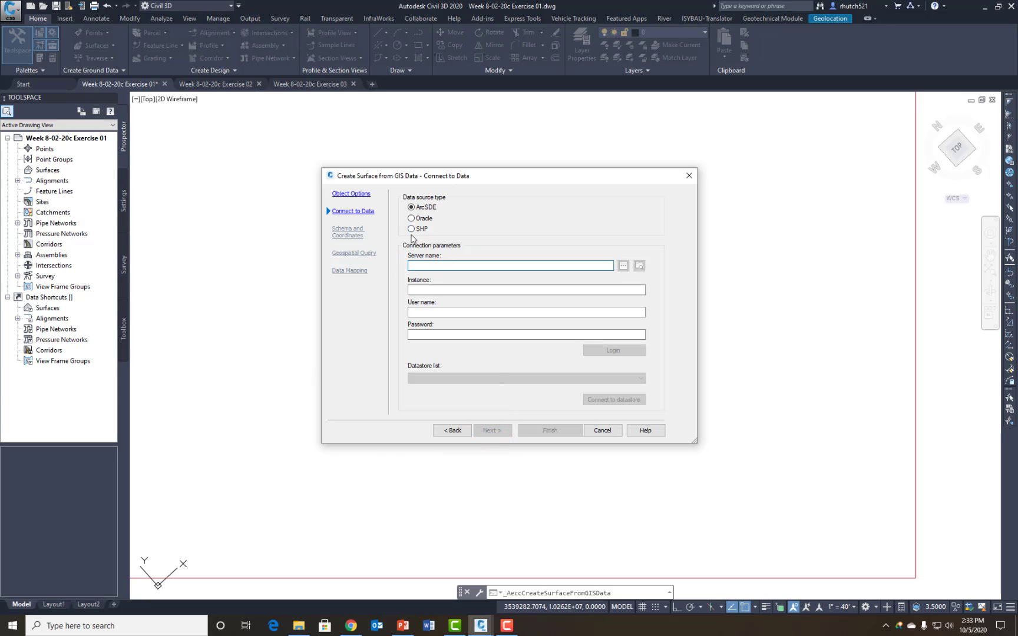
Connect the surface to an SHP data source using the folder C:\GIS Data\Week 08-02-20a GIS Map Data.
left_click(410, 229)
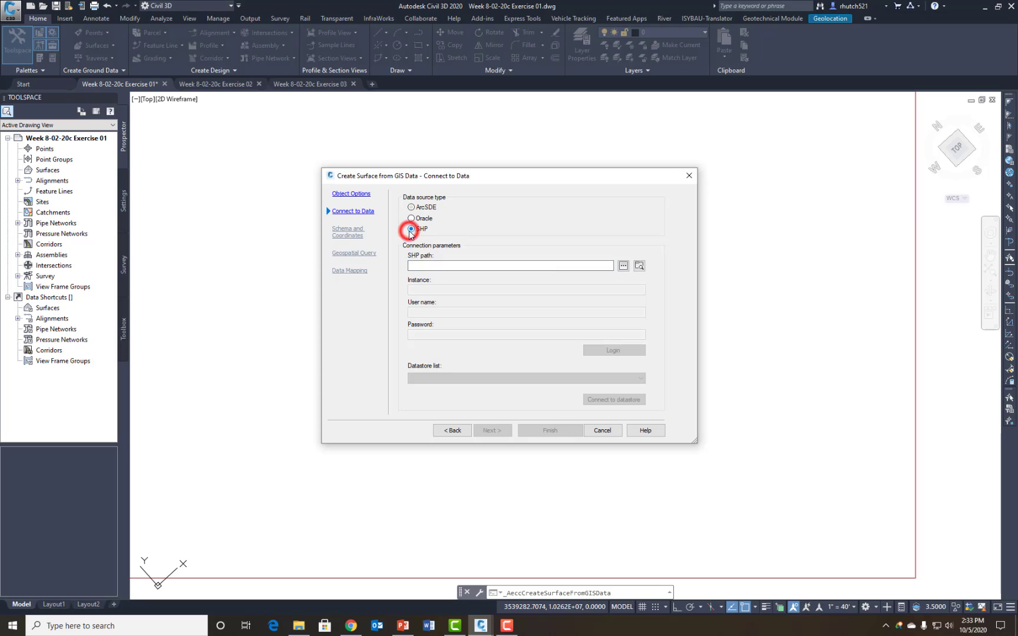
left_click(639, 267)
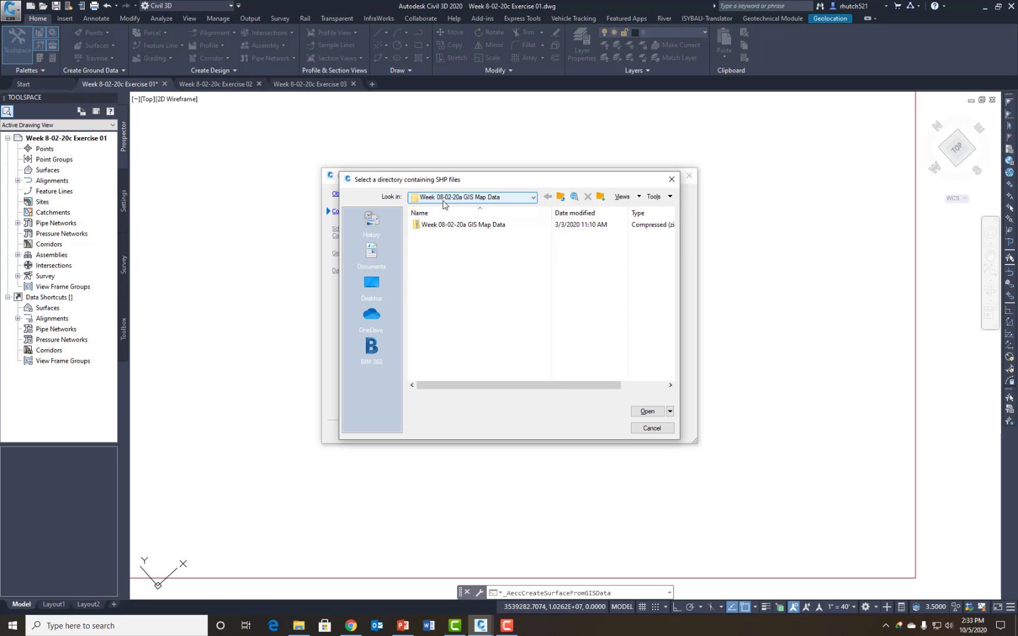
left_click(560, 197)
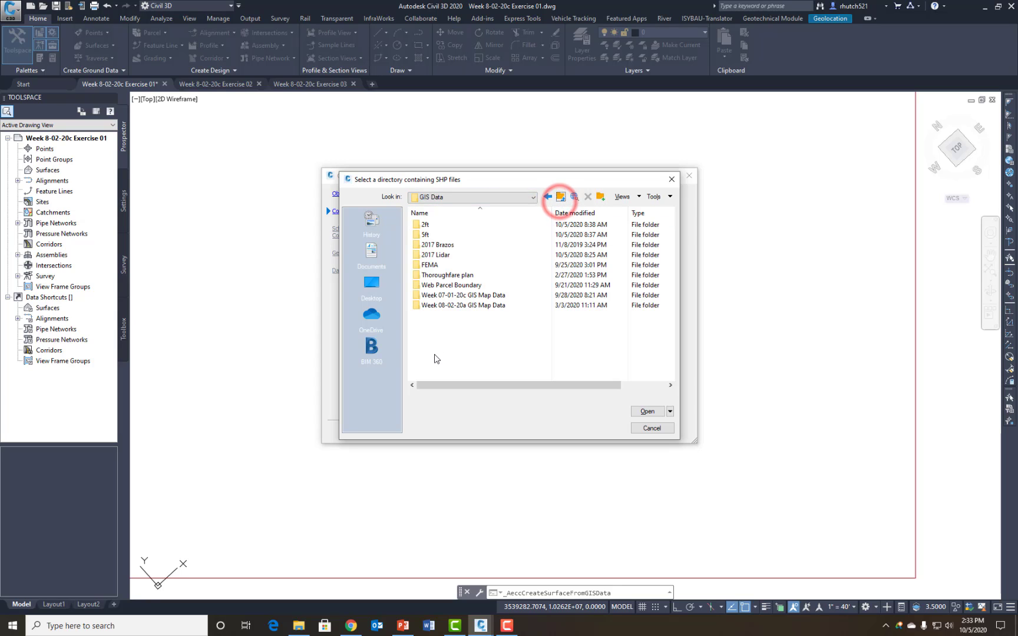
left_click(447, 305)
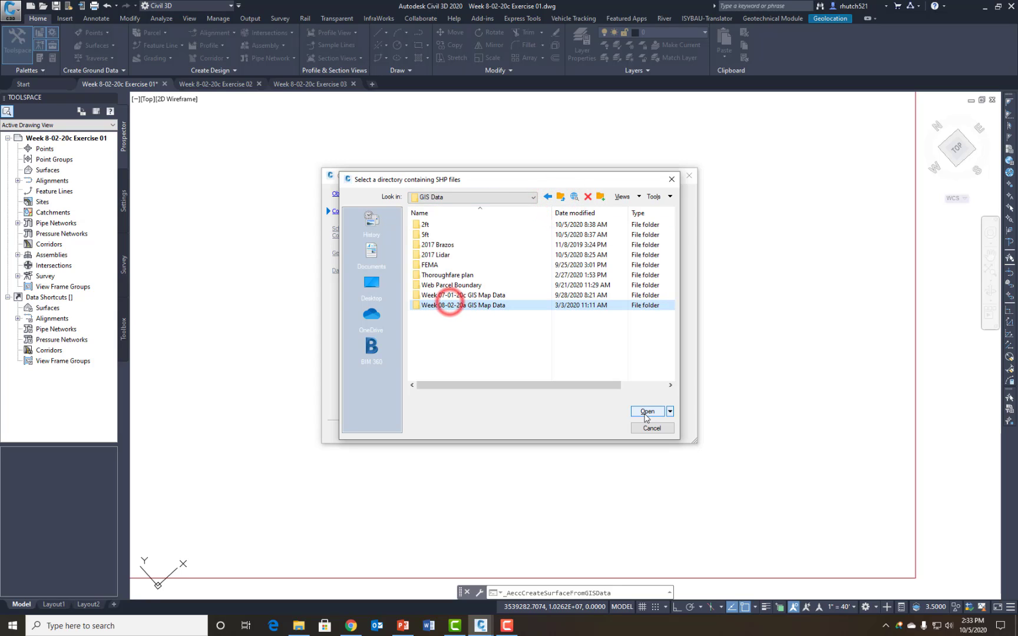
left_click(646, 411)
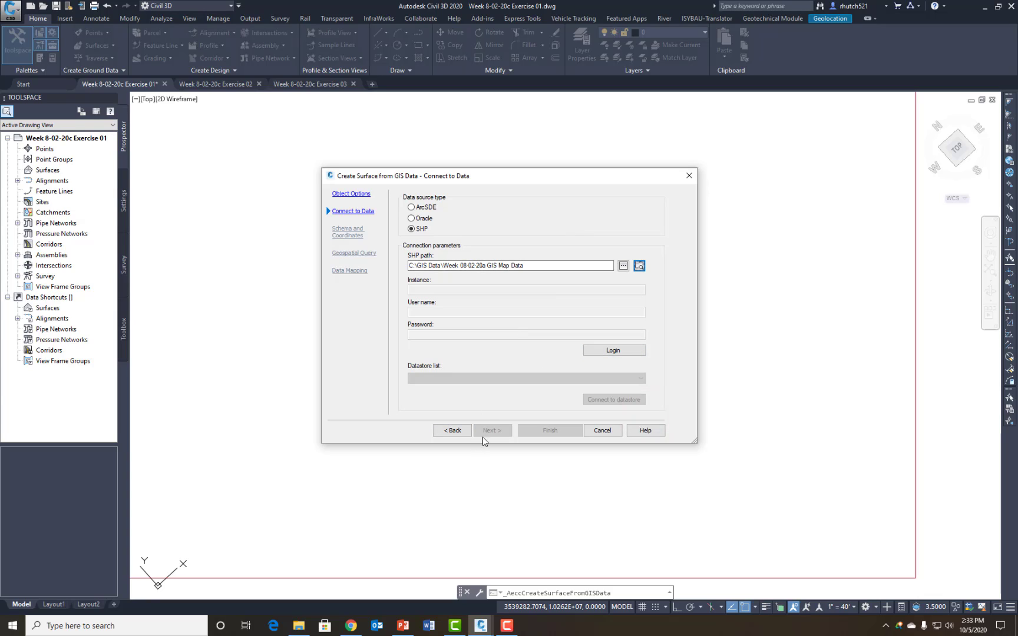
left_click(605, 351)
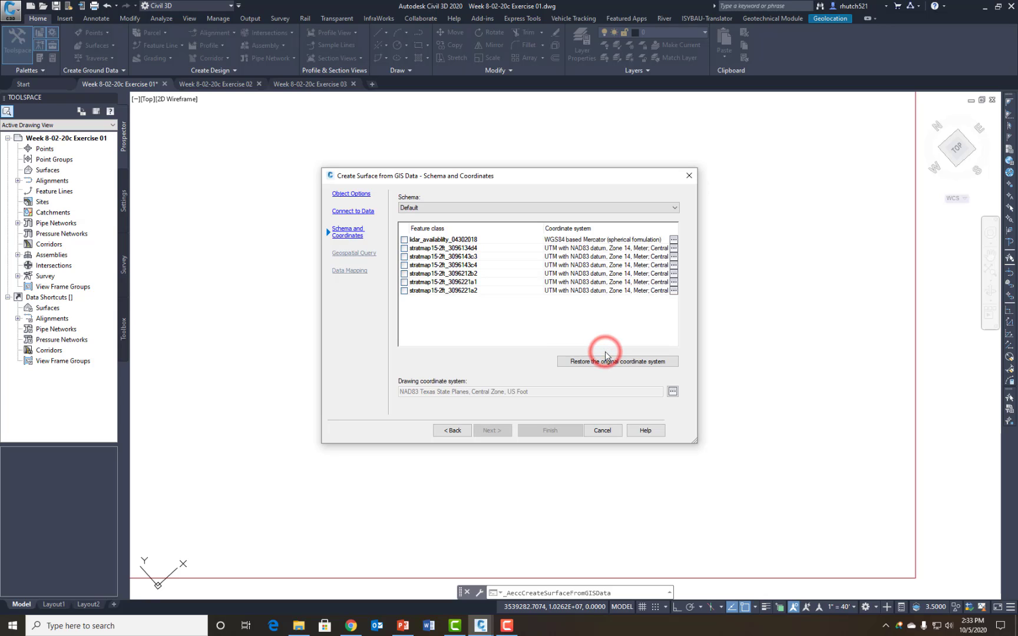
Include the stratmap15-2ft_3096221a1 and stratmap15-2ft_3096212b2 feature classes as the surface's source data.
left_click(404, 283)
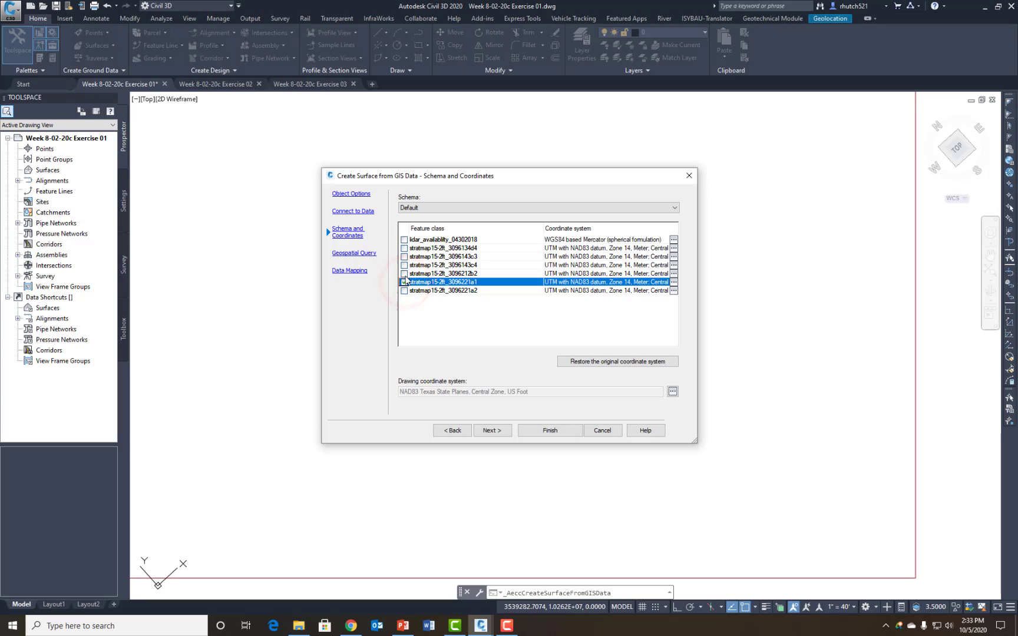
left_click(404, 274)
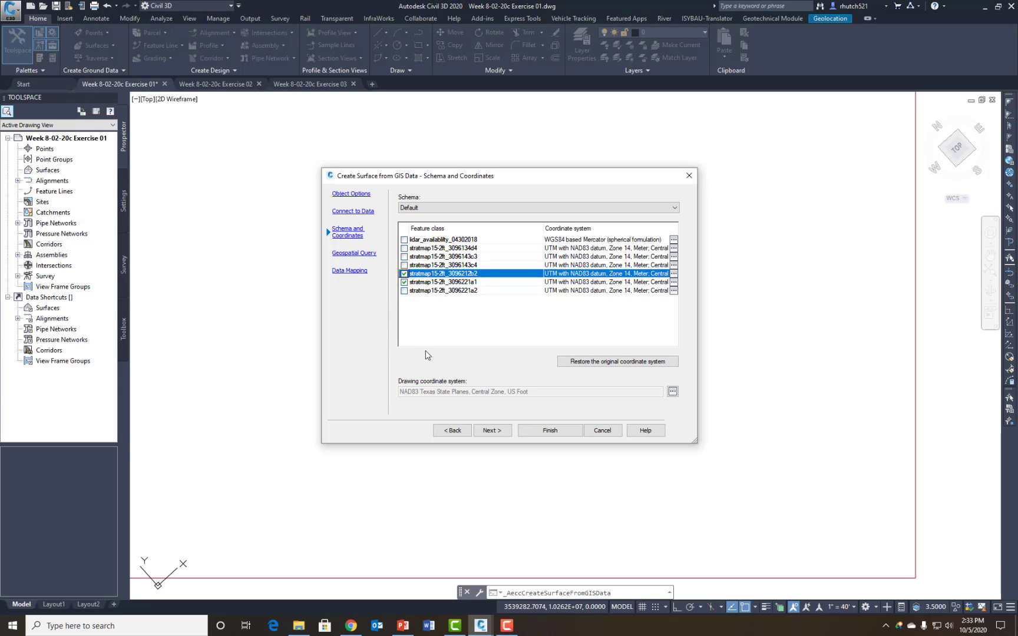
Limit the GIS query to a polygon area of interest using the outer closed site polyline, with the Crossing query type.
left_click(488, 431)
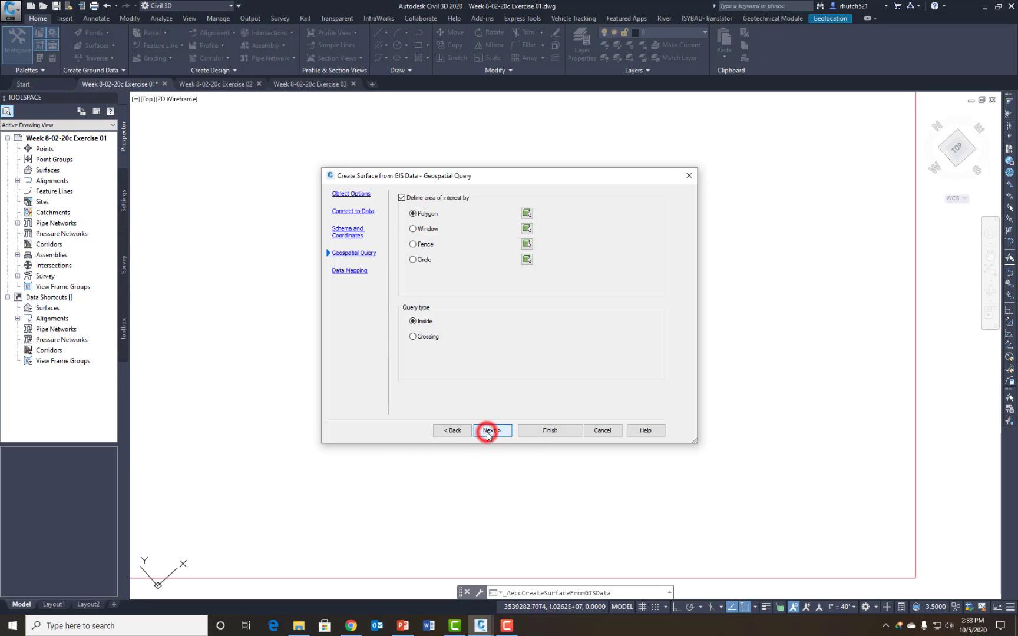
left_click(525, 214)
left_click(550, 243)
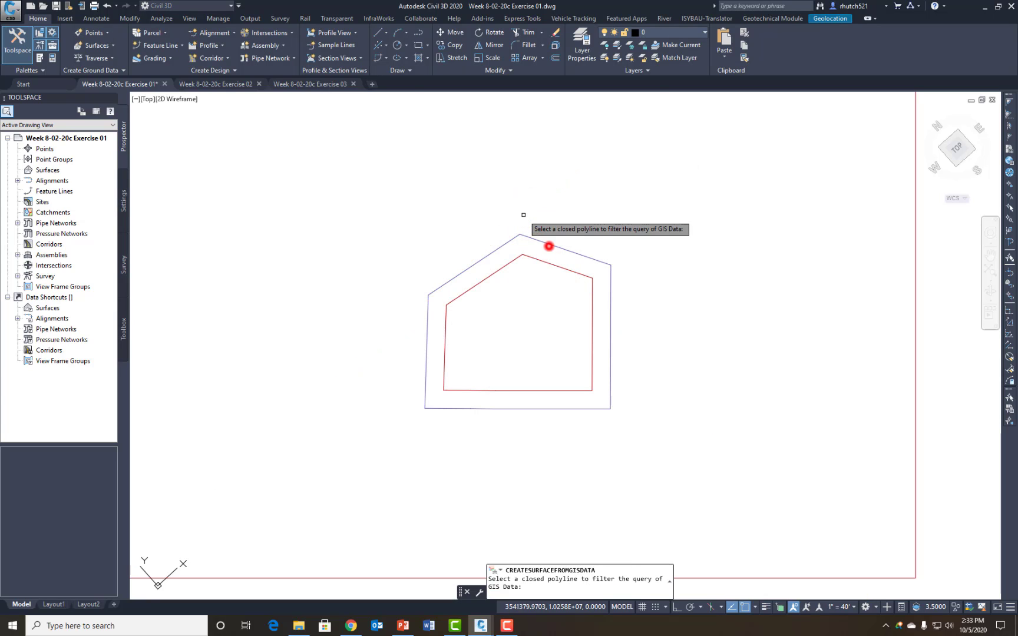
left_click(493, 252)
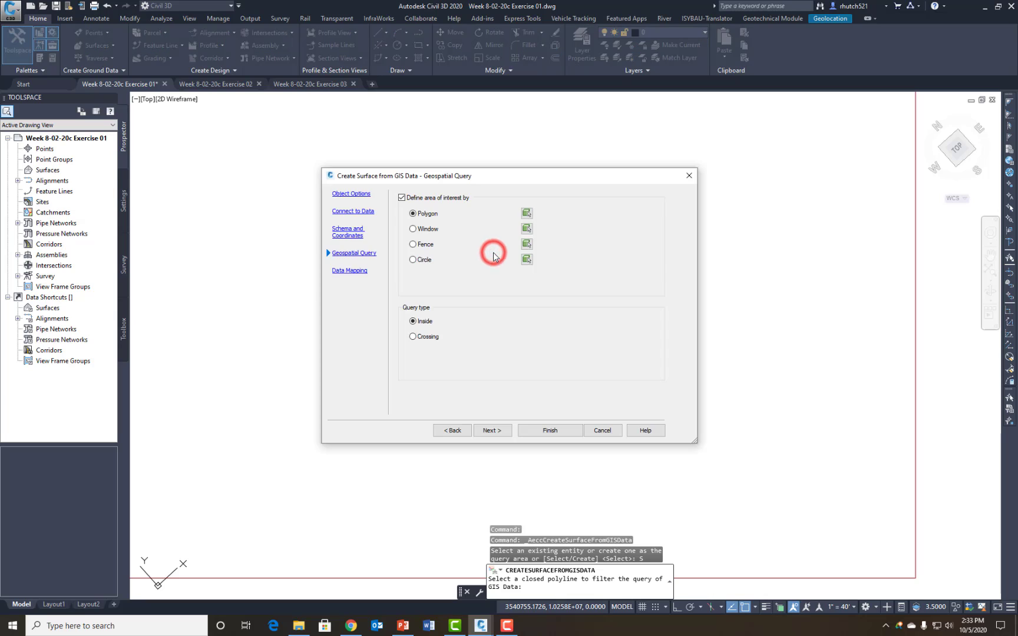
left_click(412, 337)
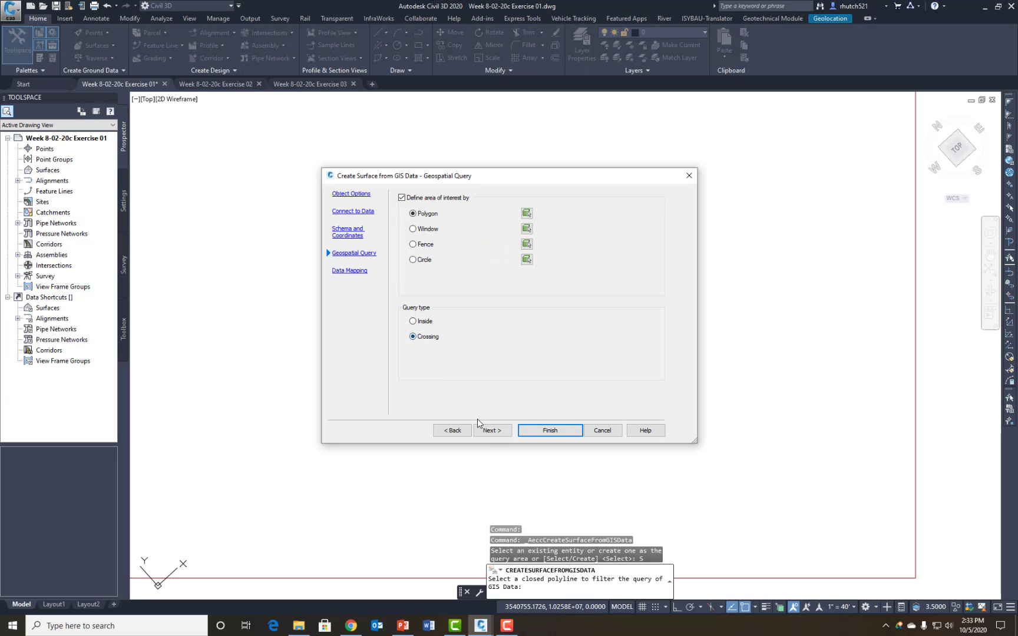
Map the ELEVATION field of both stratmap15 feature classes to the Elevation property.
left_click(491, 430)
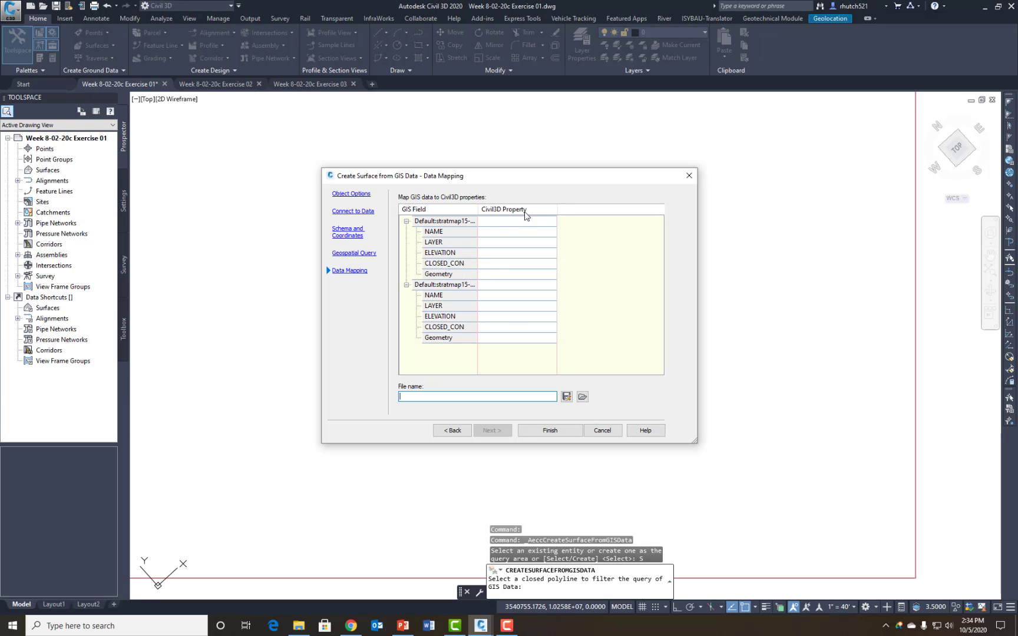
left_click(520, 252)
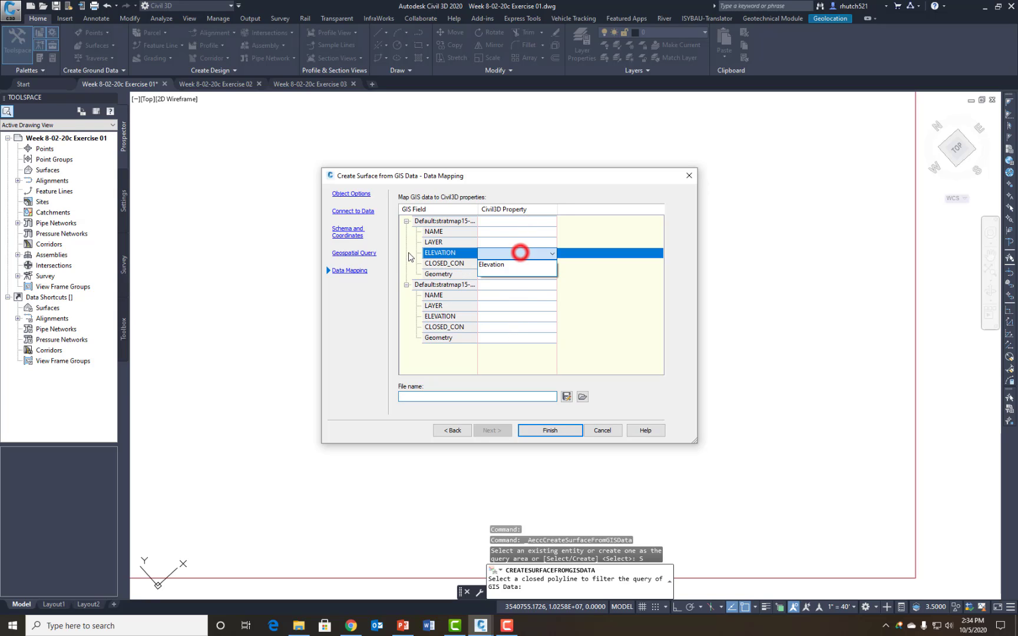
left_click(492, 265)
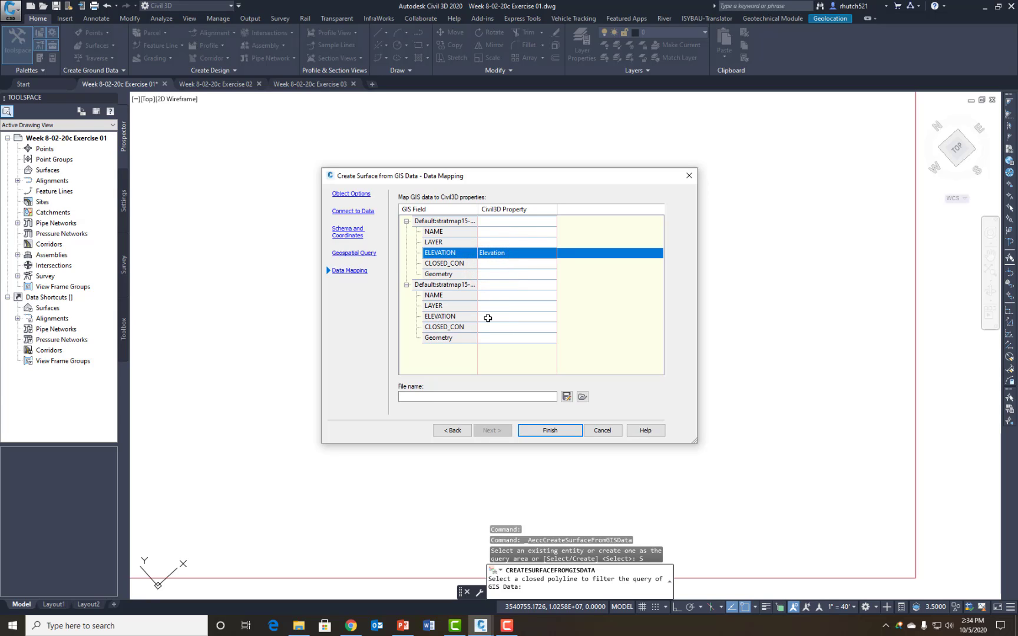
left_click(488, 318)
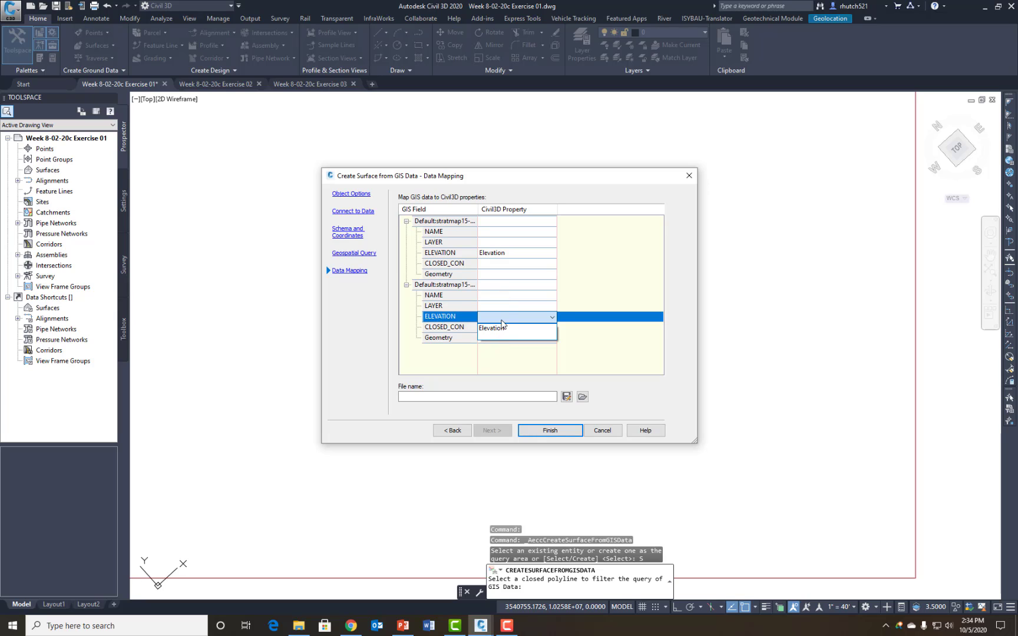
left_click(494, 328)
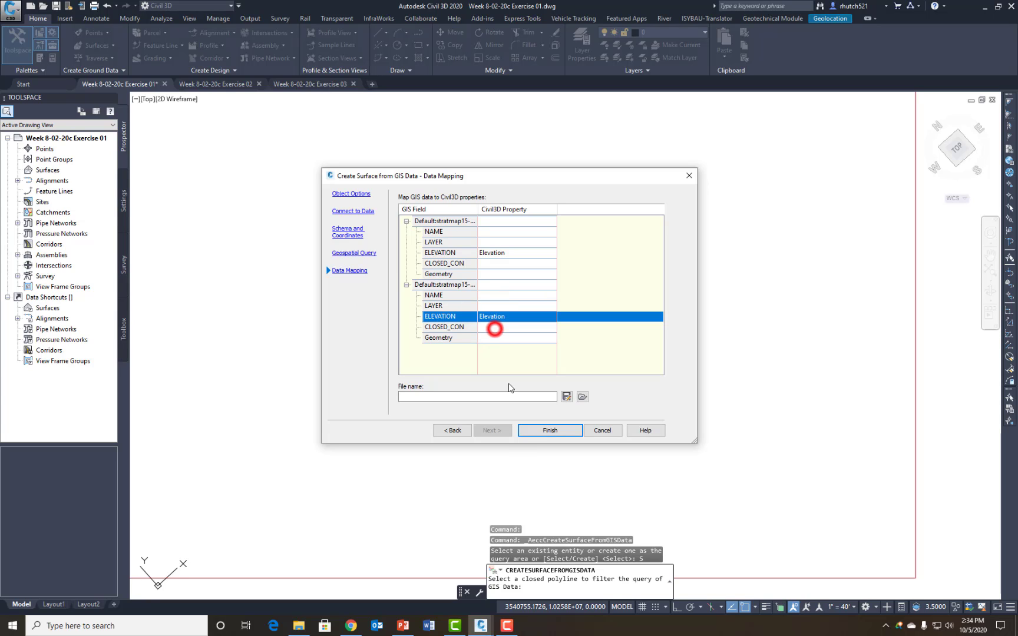
Finish creating the surface from the GIS data and close the event viewer.
left_click(549, 429)
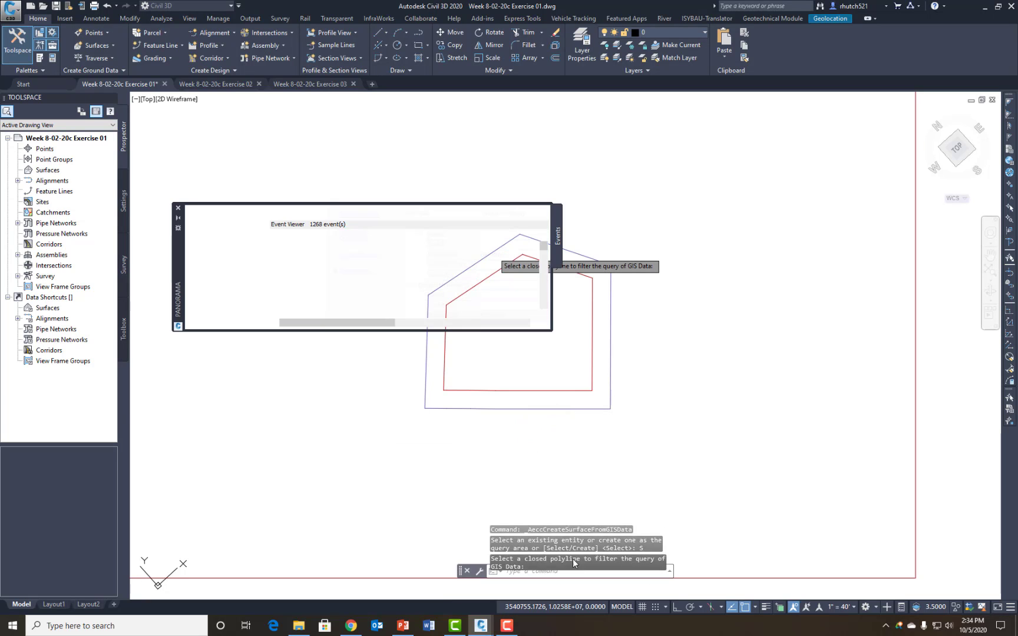
left_click(177, 209)
middle_click_drag(693, 382, 688, 380)
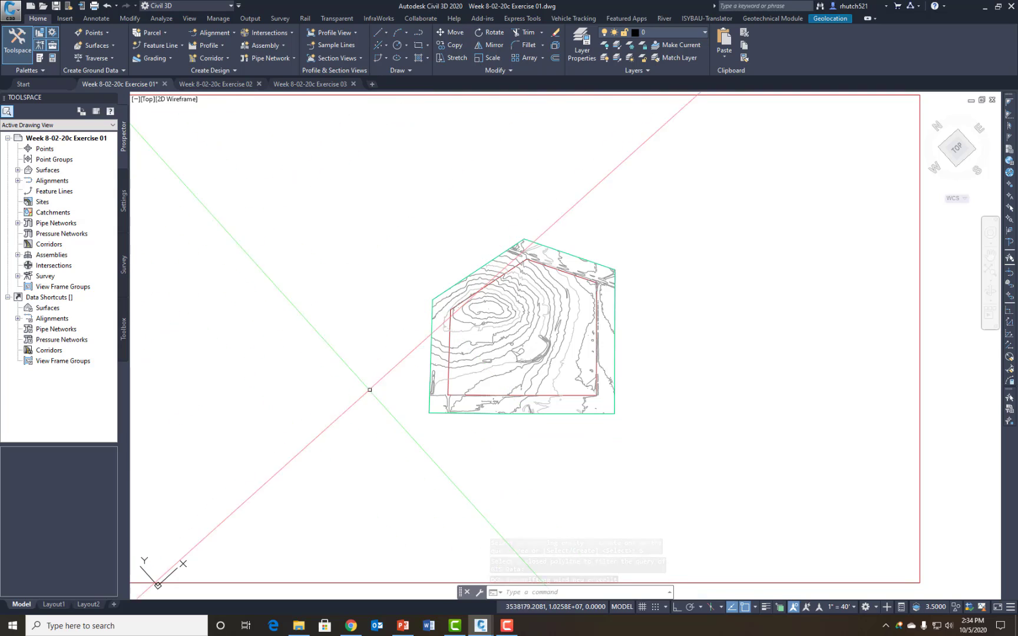